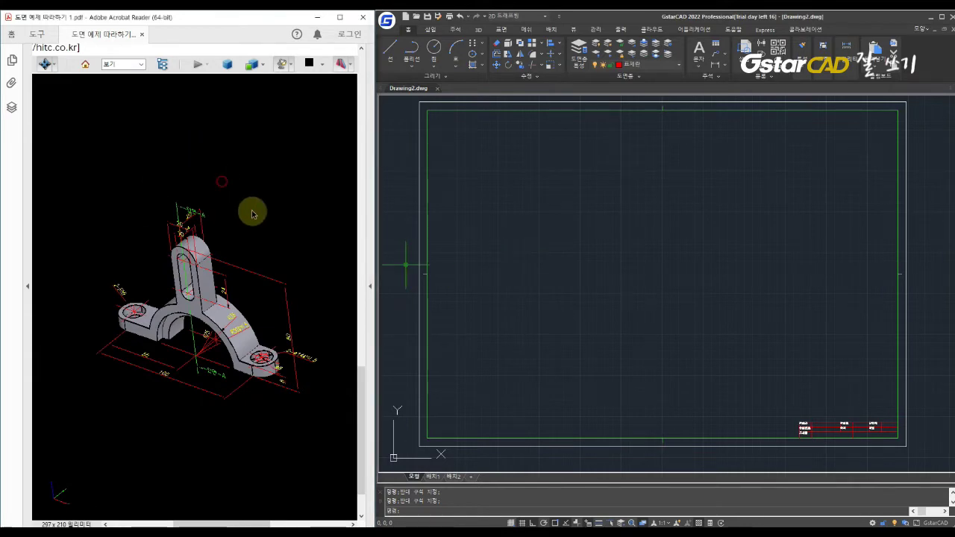
Step: Rotate the bracket's 3D model in the PDF, then view the VIEW-02, VIEW-01 and VIEW-03 presets
left_click_drag(224, 187, 249, 201)
left_click(132, 68)
left_click(121, 96)
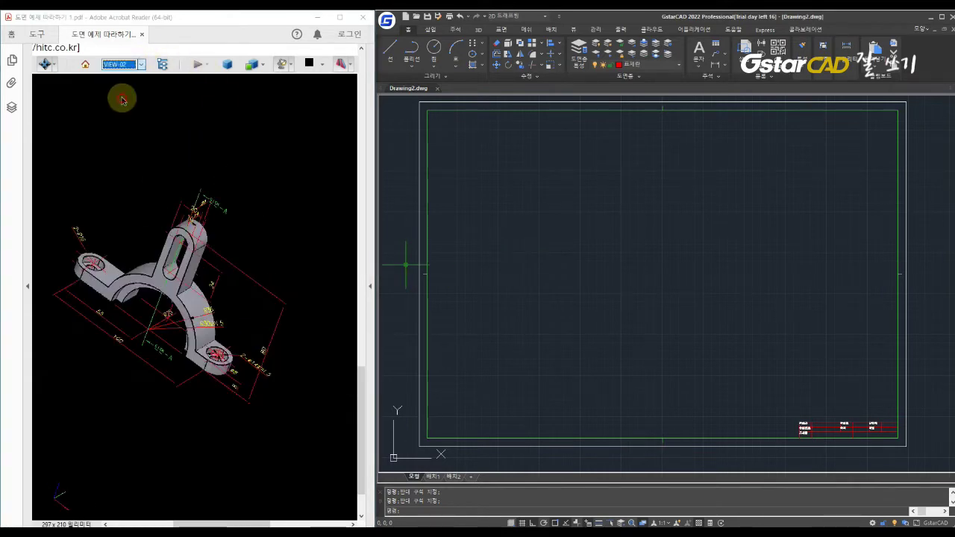
left_click(141, 65)
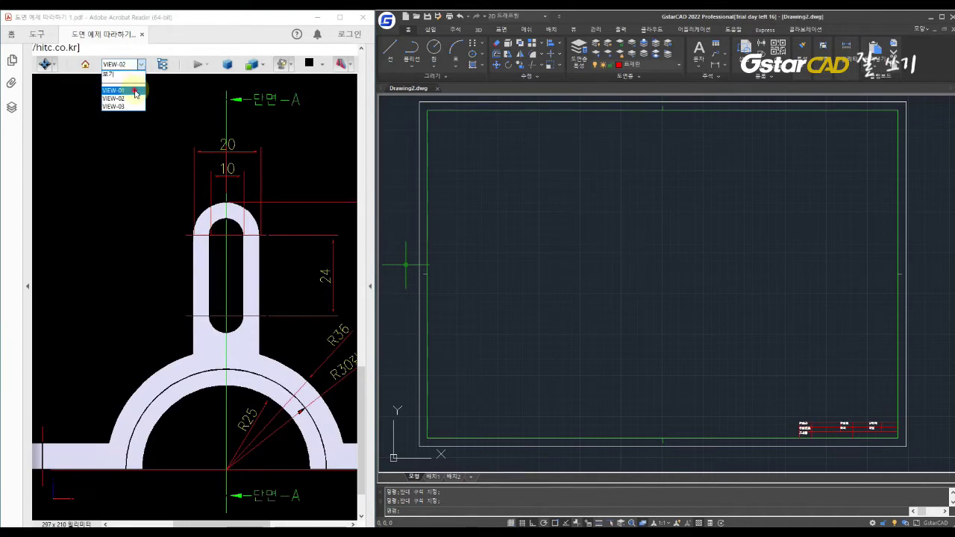
left_click(136, 90)
left_click(140, 64)
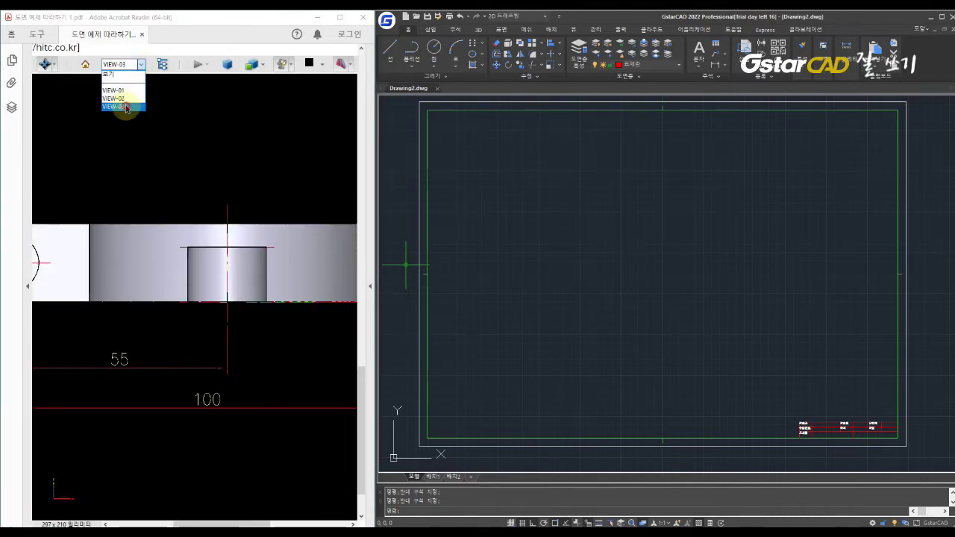
left_click(126, 107)
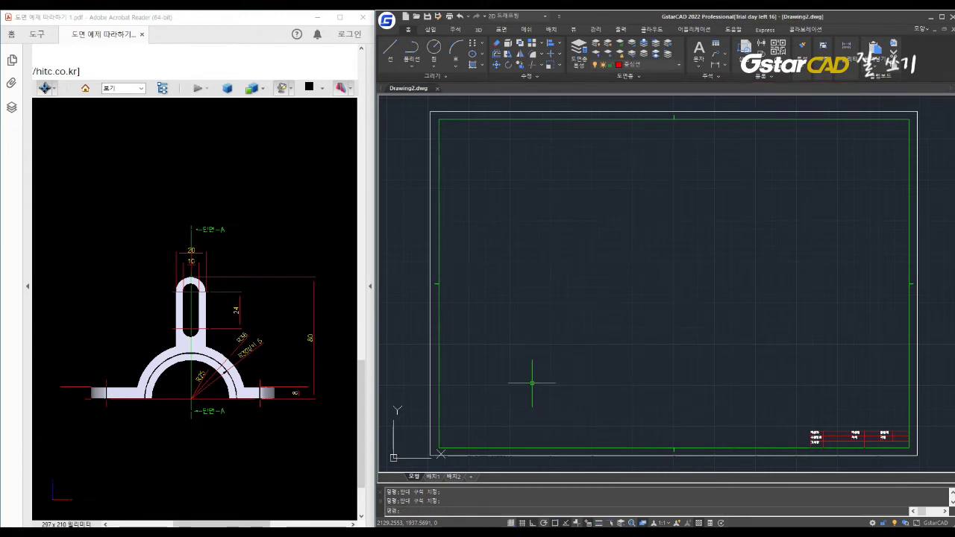
Step: Make 외형선 the current layer
type("l")
key("Return")
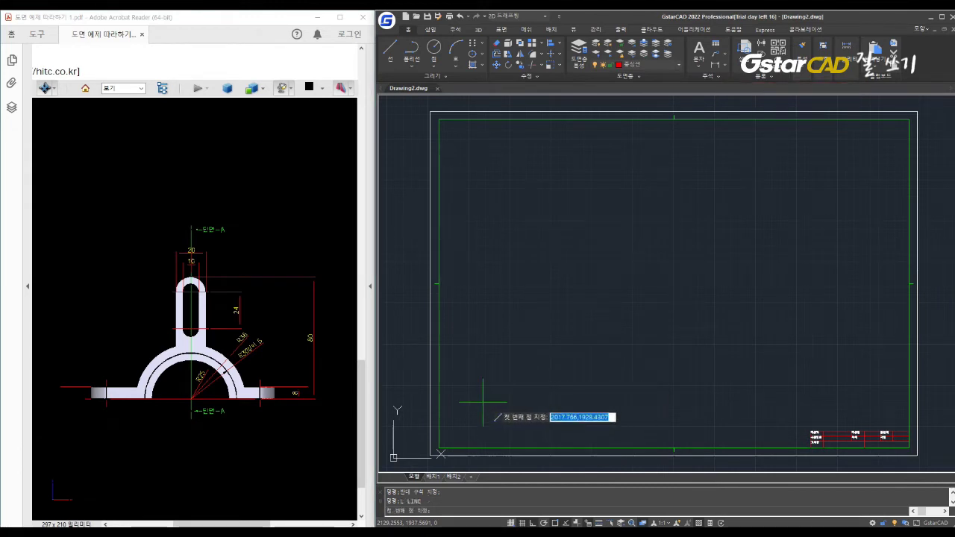
key("Escape")
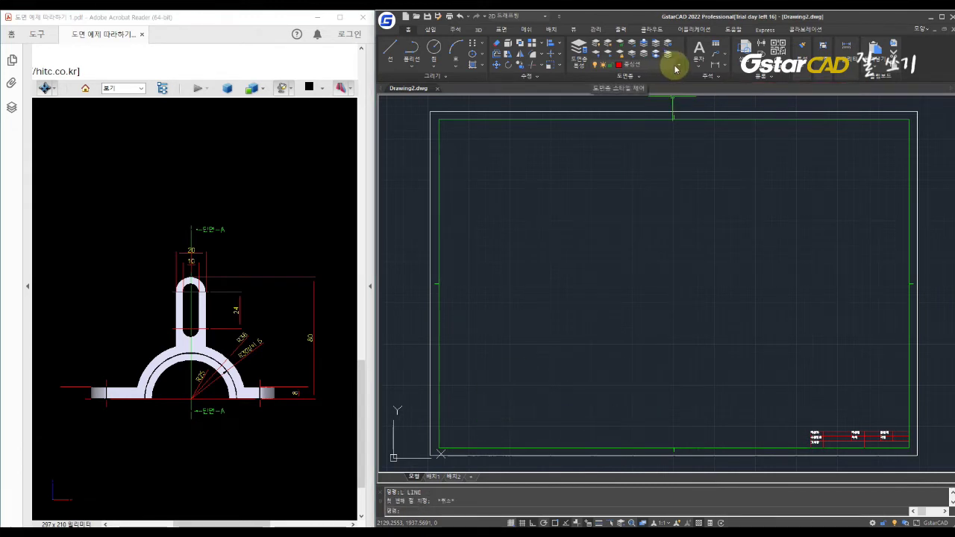
left_click(676, 67)
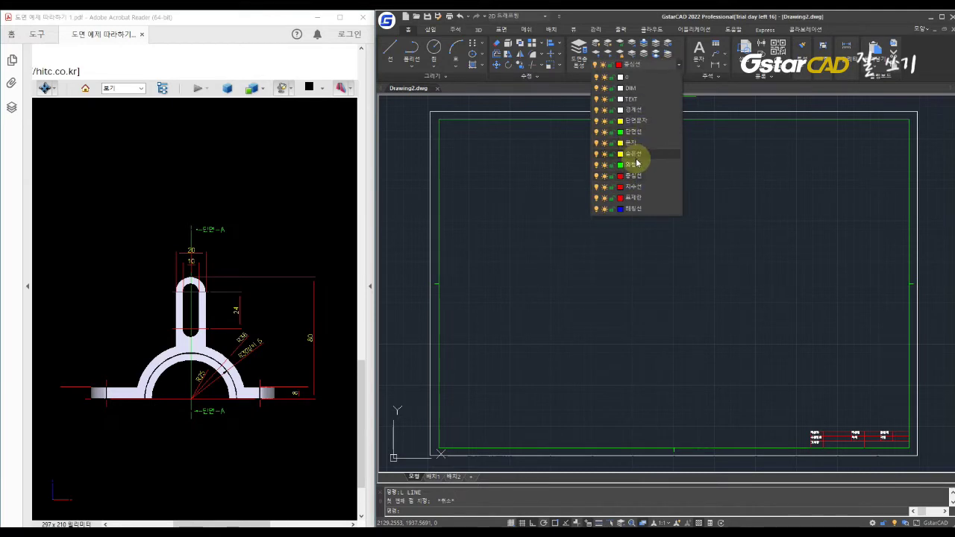
left_click(636, 165)
left_click(477, 369)
left_click(493, 375)
Step: Draw a 120-unit horizontal line
type("l")
key("Return")
left_click(478, 408)
type("120")
key("Return")
key("Escape")
scroll(555, 401, "up", 3)
middle_click_drag(555, 402, 576, 380)
scroll(576, 379, "down", 2)
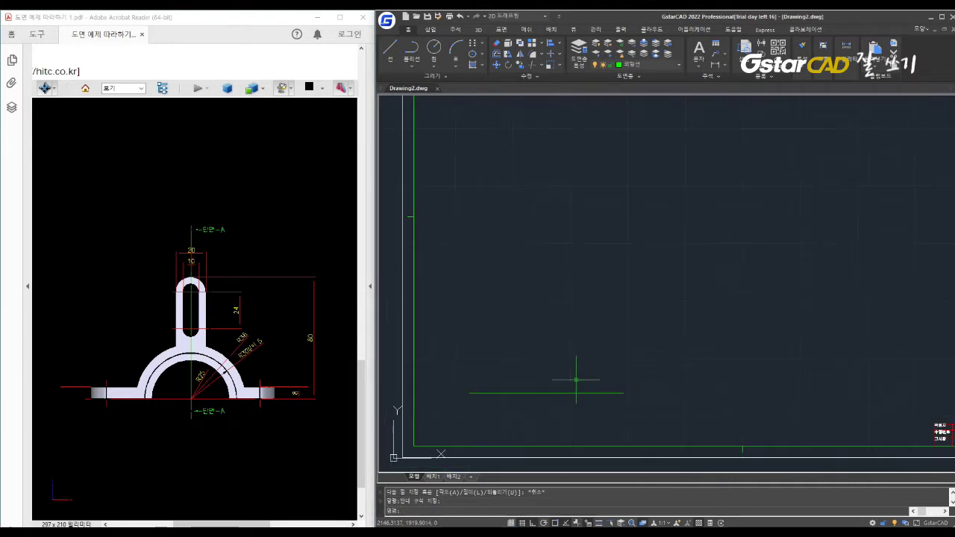
key("Escape")
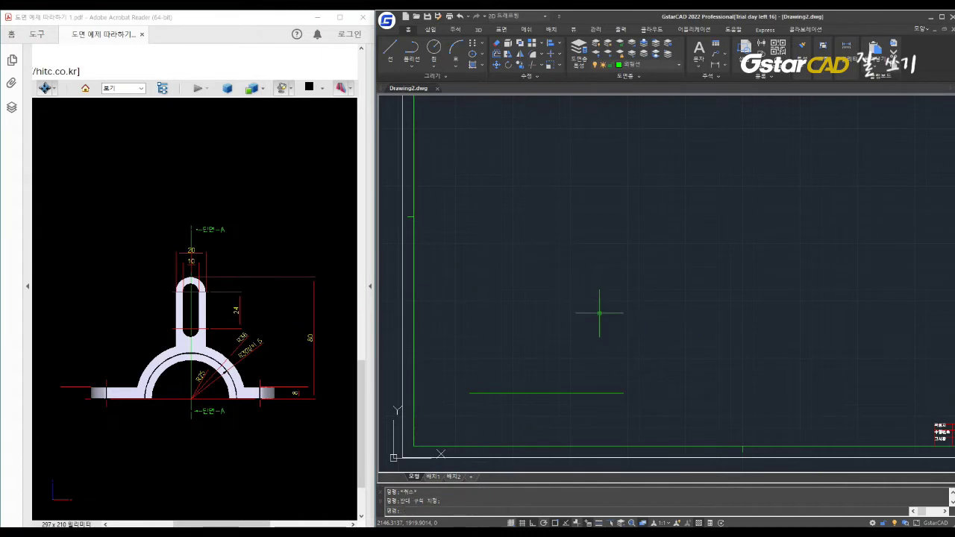
Step: Offset the 120-unit line 80 units upward
type("o")
key("Return")
type("80")
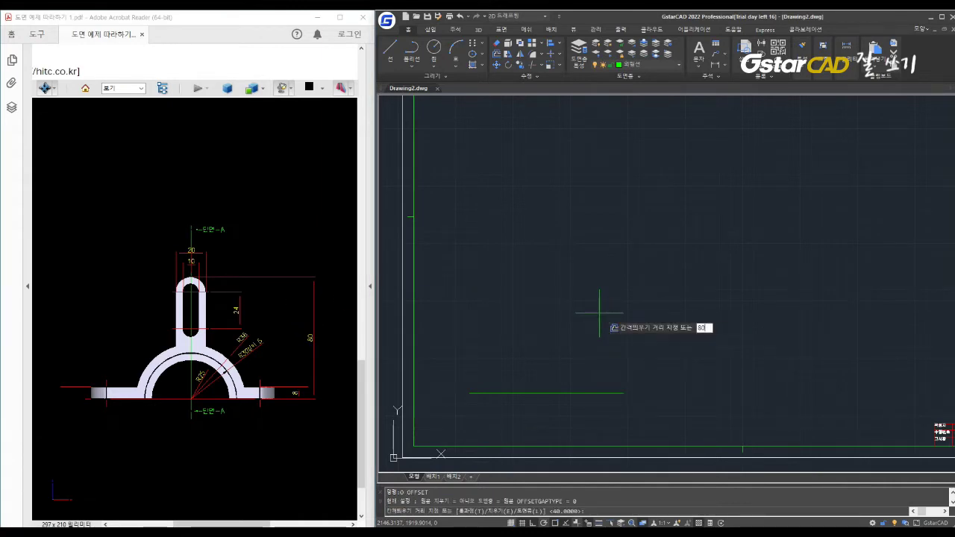
key("Return")
left_click(597, 392)
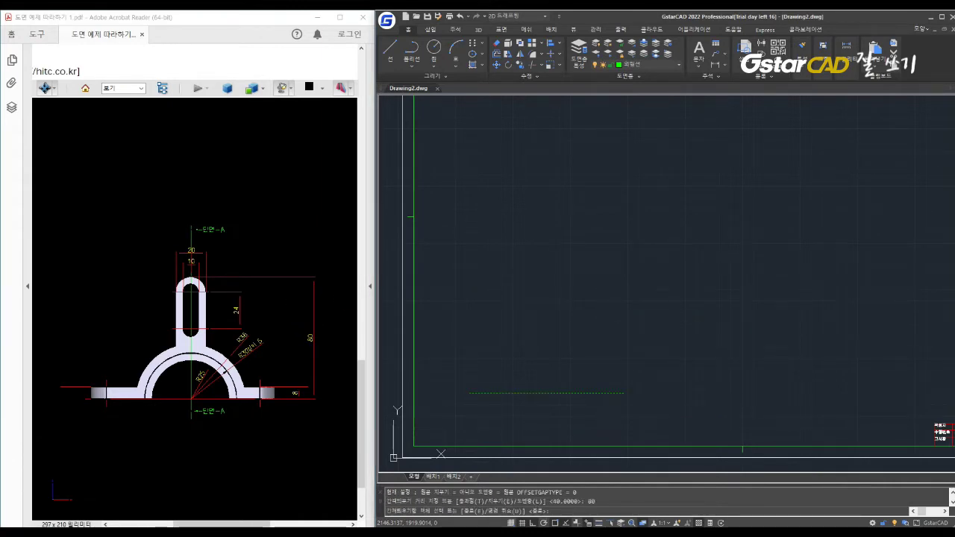
left_click(600, 286)
key("Escape")
Step: Draw a vertical line crossing both horizontals near the left end
type("l")
key("Return")
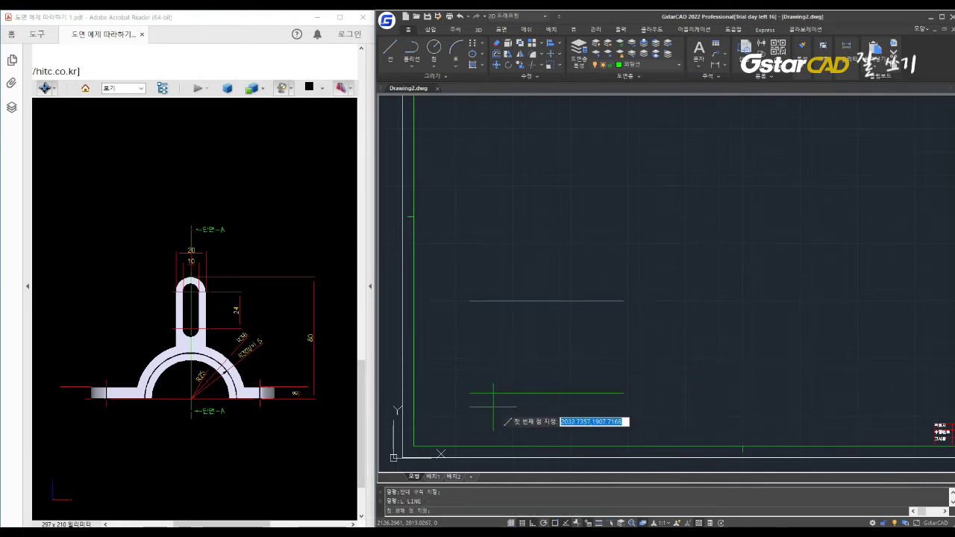
left_click(492, 406)
left_click(494, 272)
key("Escape")
key("Escape")
left_click(552, 343)
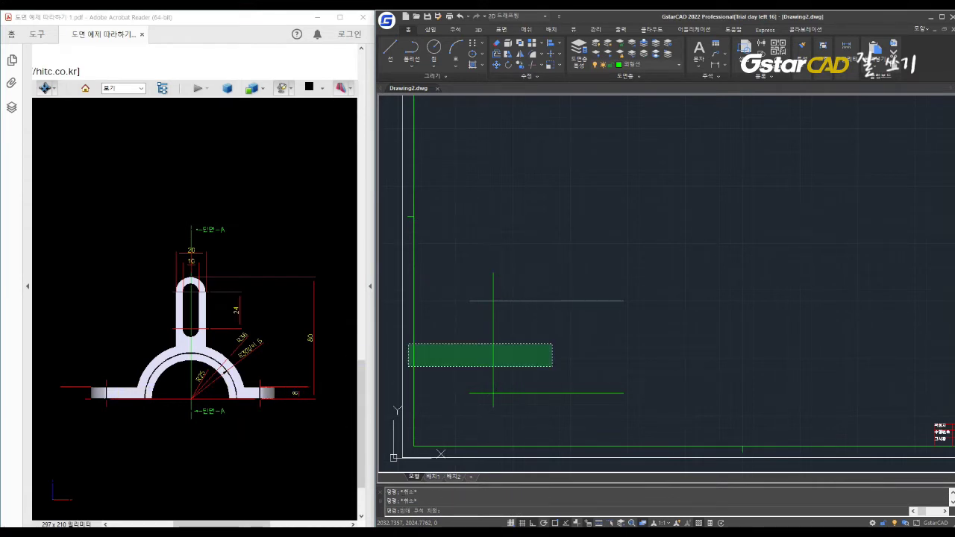
left_click(407, 367)
mouse_move(240, 400)
left_mouse_down()
mouse_move(149, 379)
mouse_move(171, 351)
mouse_move(145, 390)
mouse_move(147, 408)
mouse_move(299, 336)
mouse_move(60, 331)
mouse_move(112, 350)
mouse_move(117, 384)
left_mouse_up()
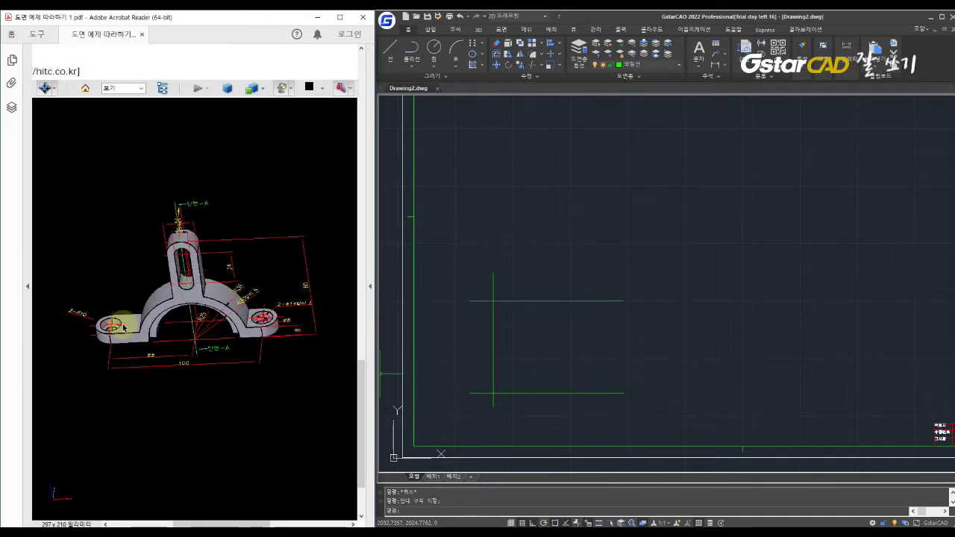
Step: Offset the first vertical line 10 units to the right
left_click(551, 346)
type("o")
key("Return")
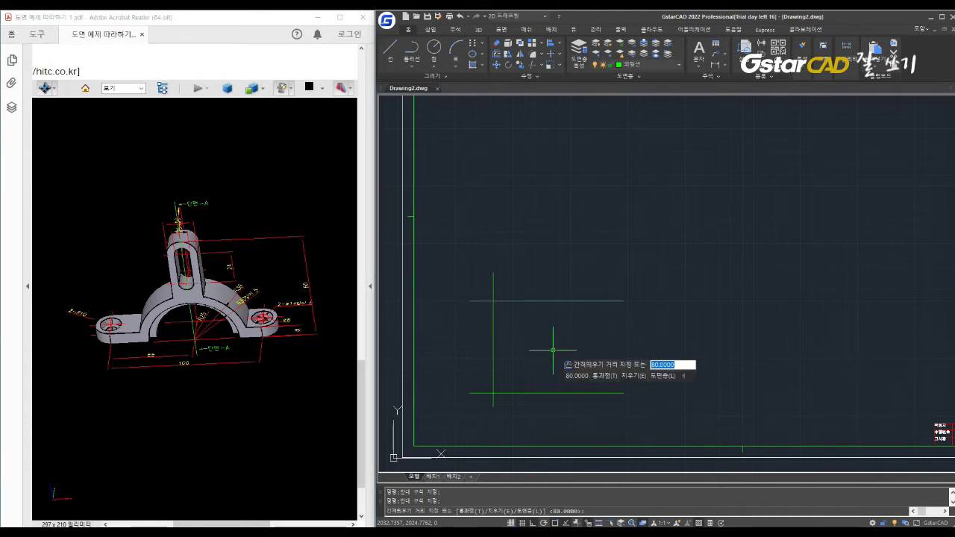
type("10")
key("Return")
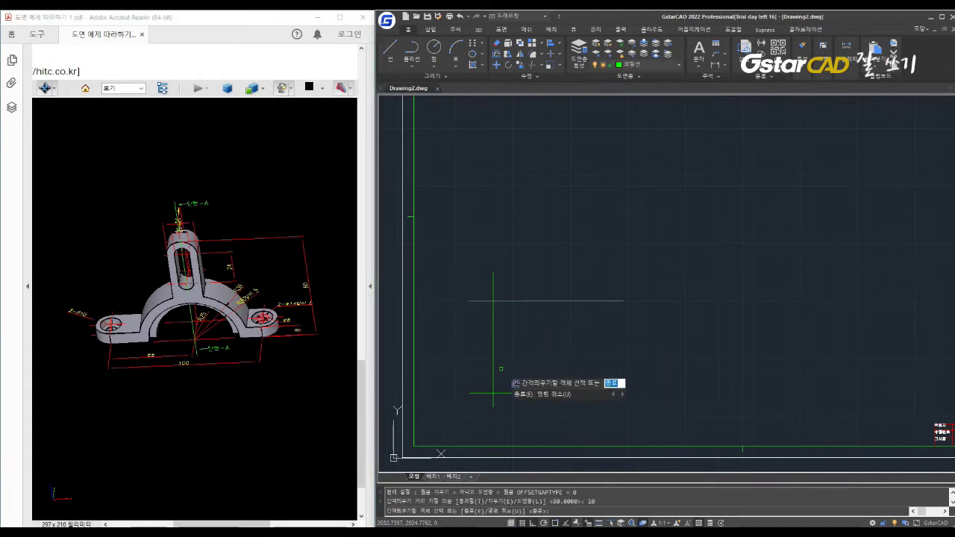
left_click(493, 370)
left_click(501, 373)
key("Escape")
left_click(537, 355)
left_click(177, 335)
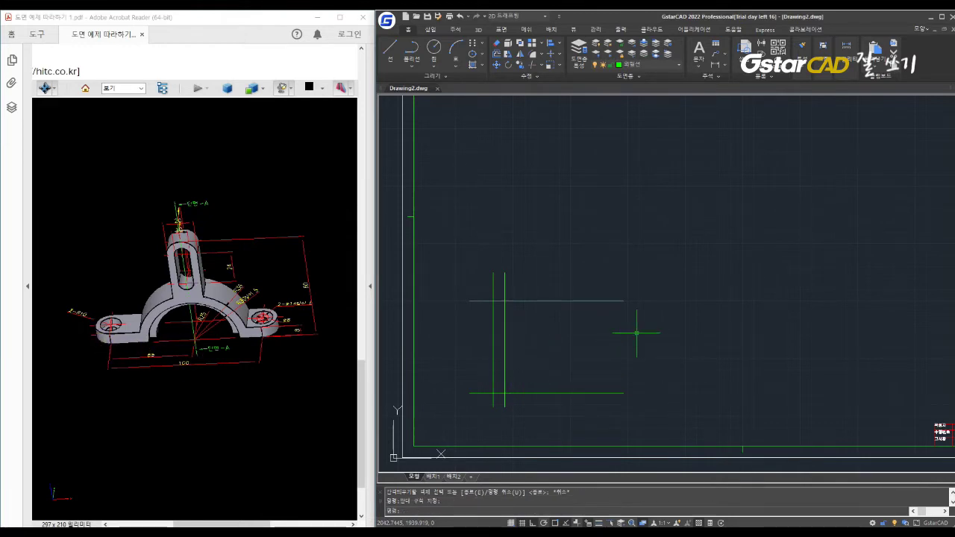
Step: Offset the newest vertical line 55 units to the right
type("o")
key("Return")
type("55")
key("Return")
left_click(504, 350)
left_click(597, 348)
key("Escape")
left_click(606, 348)
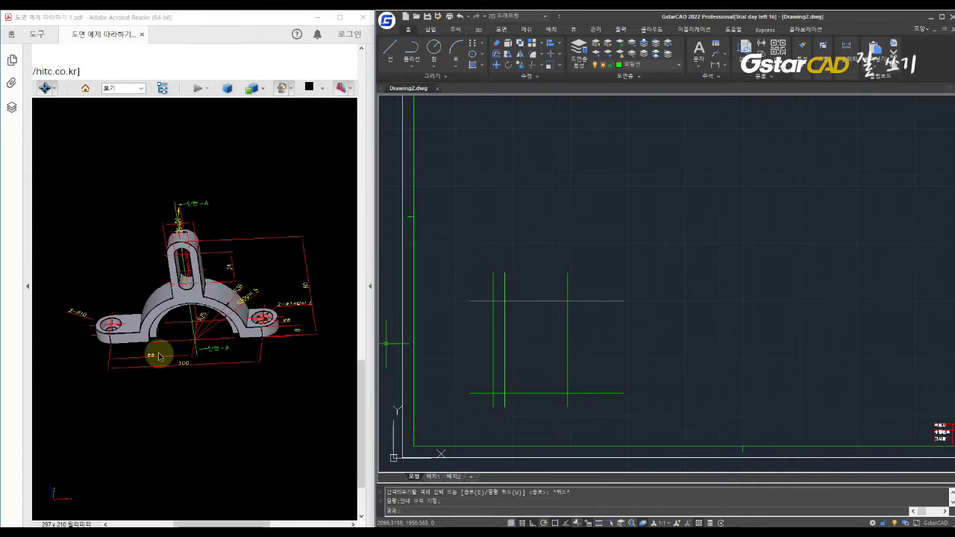
Step: Offset the rightmost vertical line 45 units further right
type("o")
key("Return")
type("45")
key("Return")
left_click(568, 361)
left_click(627, 369)
key("Escape")
left_click(645, 338)
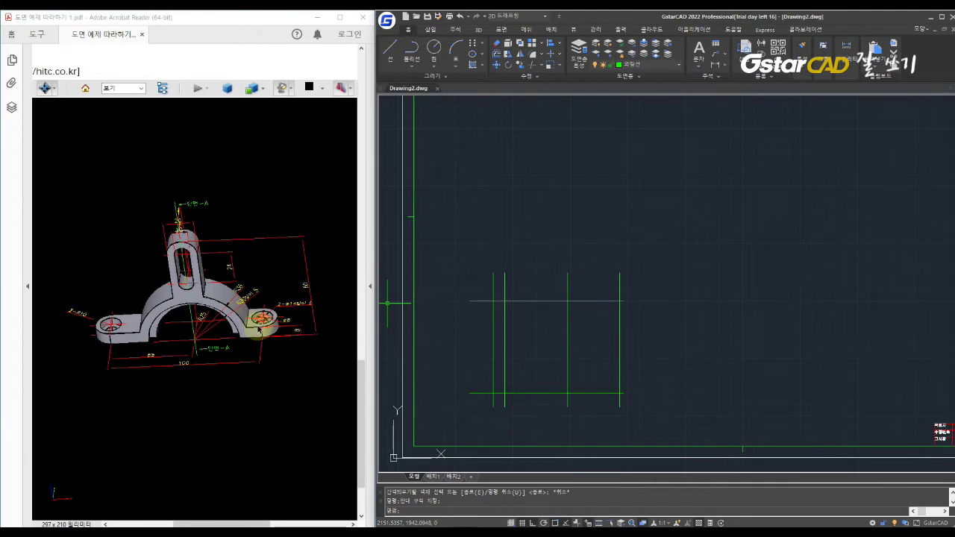
Step: Add another vertical offset 10 units beyond the rightmost line
type("o")
key("space")
type("10")
key("space")
key("Escape")
scroll(647, 391, "up", 3)
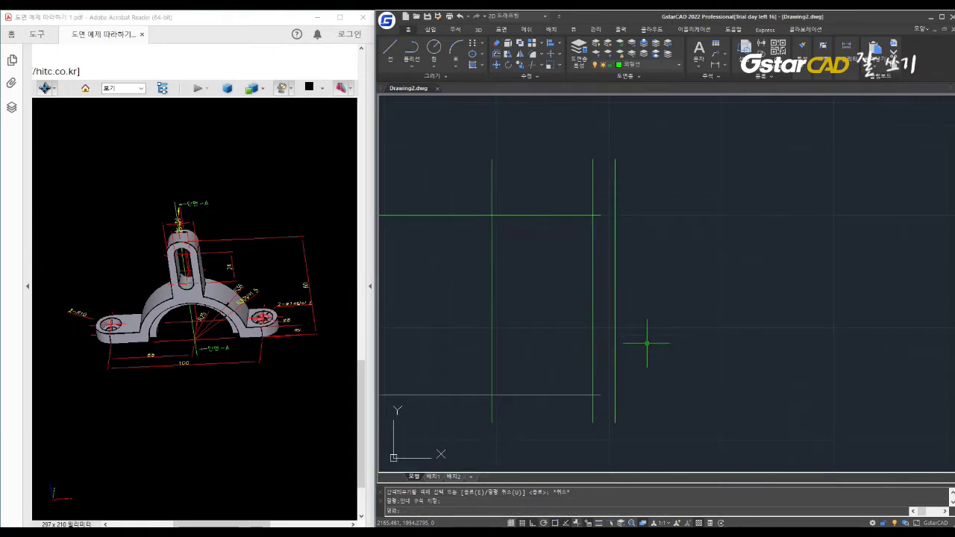
Step: Extend the horizontal line to the rightmost vertical line as boundary
type("ex")
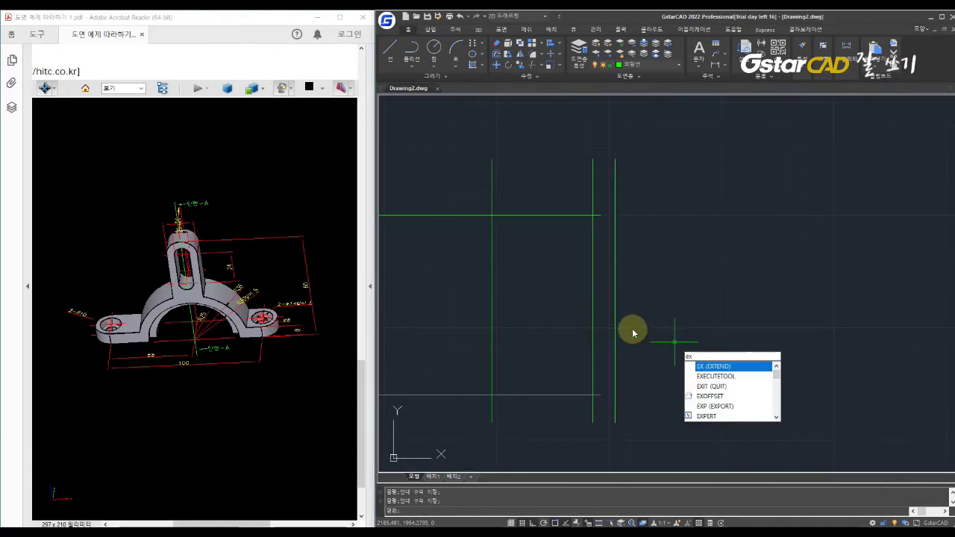
key("Return")
left_click(614, 329)
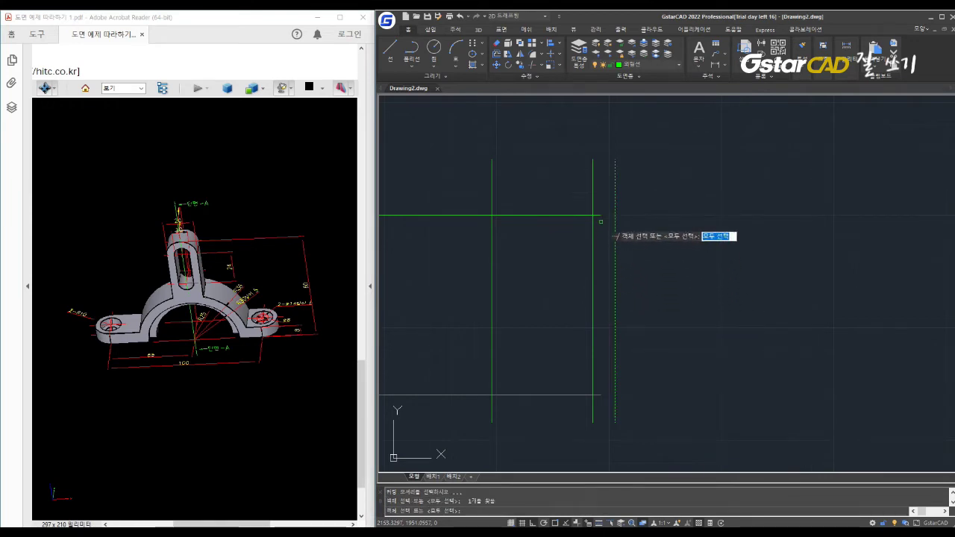
key("Return")
left_click(599, 216)
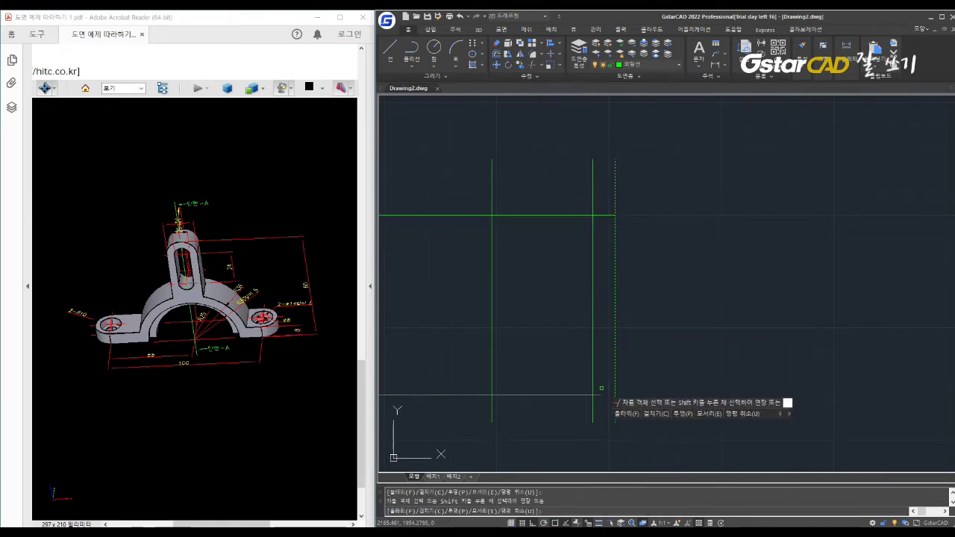
key("Escape")
scroll(539, 390, "down", 3)
mouse_move(539, 390)
middle_mouse_down()
mouse_move(602, 383)
mouse_move(608, 361)
middle_mouse_up()
scroll(597, 386, "up", 2)
left_click(619, 356)
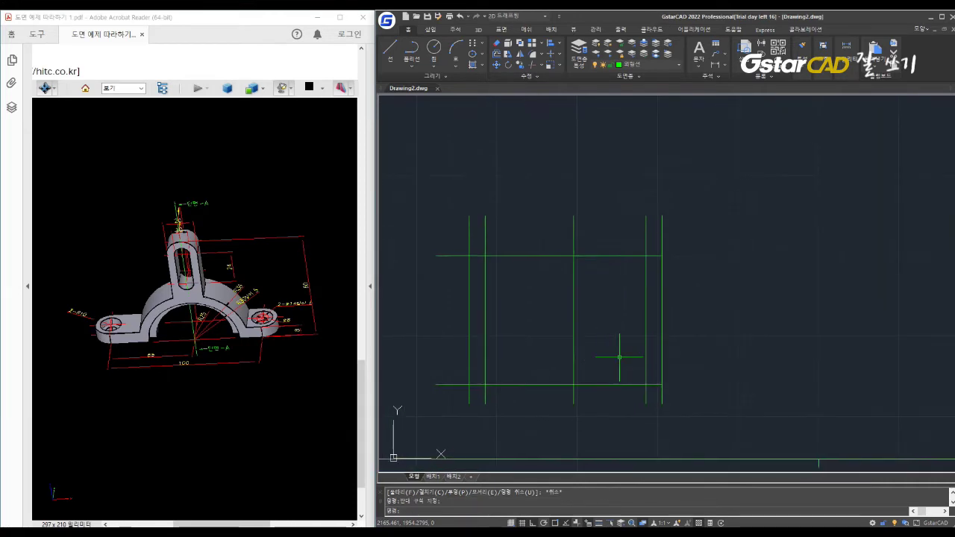
left_click_drag(610, 333, 619, 326)
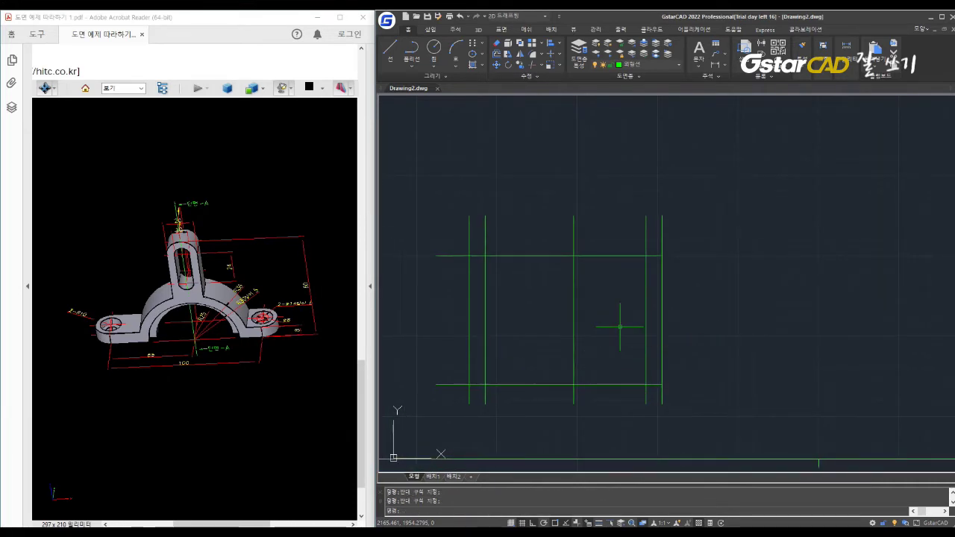
Step: Trim the overhanging line ends below, left of and above the outline
type("tr")
key("Return")
left_click(653, 351)
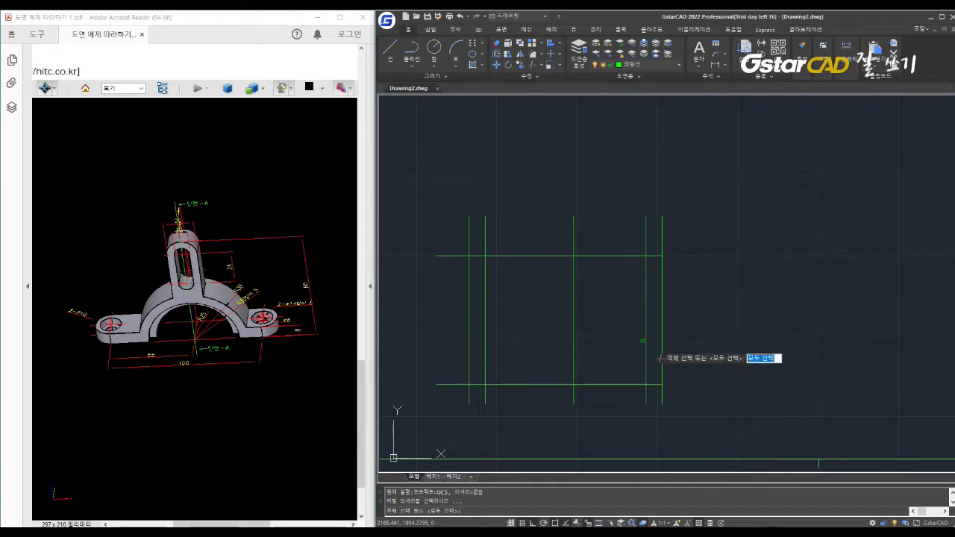
left_click(442, 209)
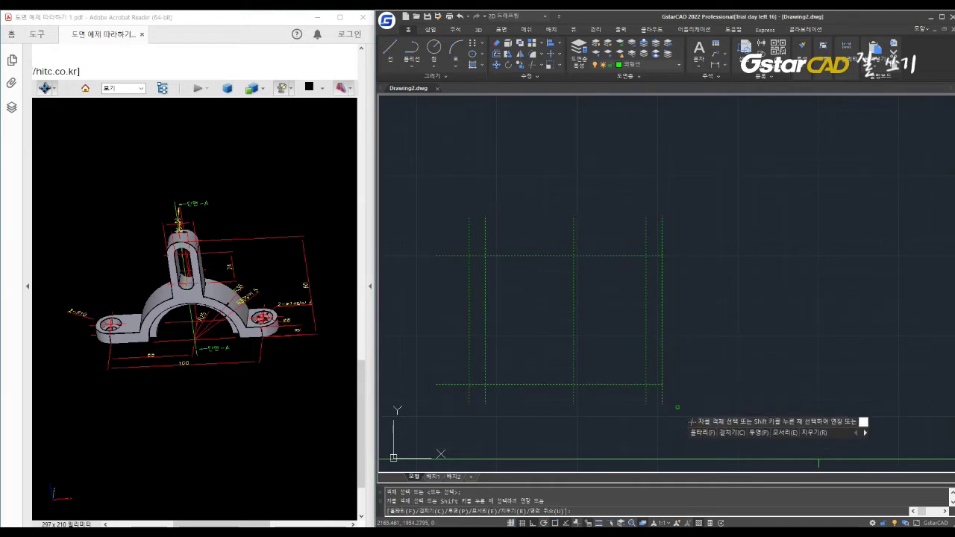
left_click(678, 410)
left_click(454, 391)
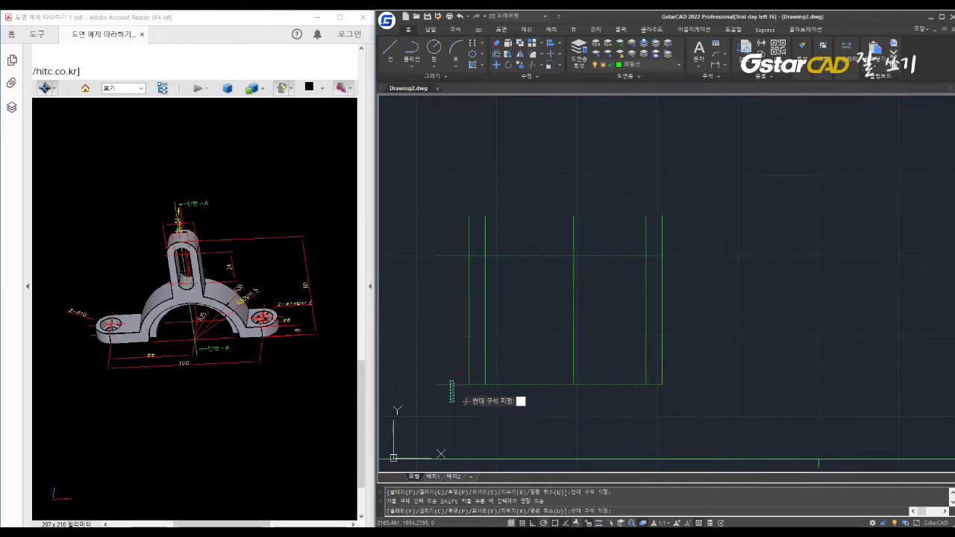
left_click(453, 403)
left_click(430, 248)
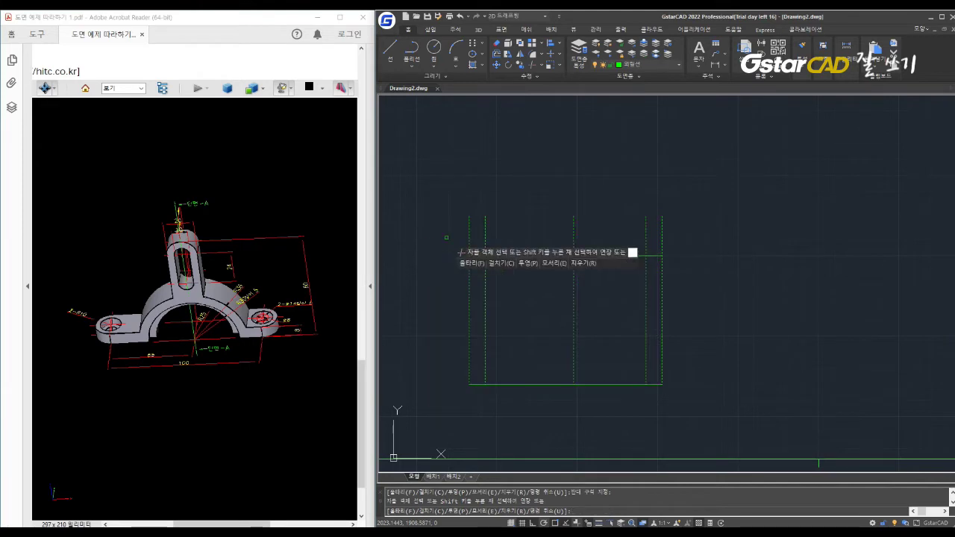
left_click(702, 239)
left_click(437, 214)
key("Escape")
mouse_move(275, 327)
left_mouse_down()
mouse_move(208, 271)
mouse_move(152, 262)
mouse_move(171, 398)
left_mouse_up()
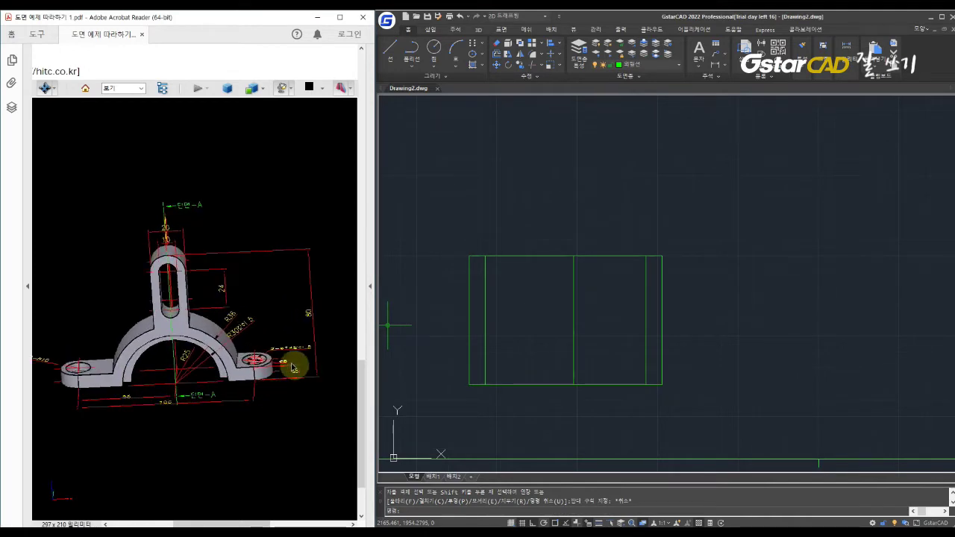
Step: Offset the rectangle's bottom edge 8 units upward
left_click(589, 341)
left_click(614, 356)
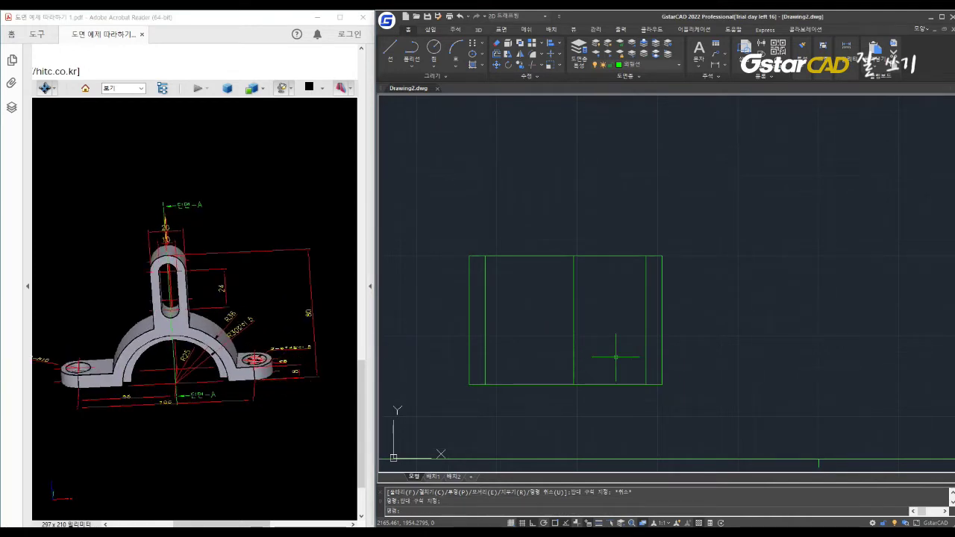
type("o")
key("Return")
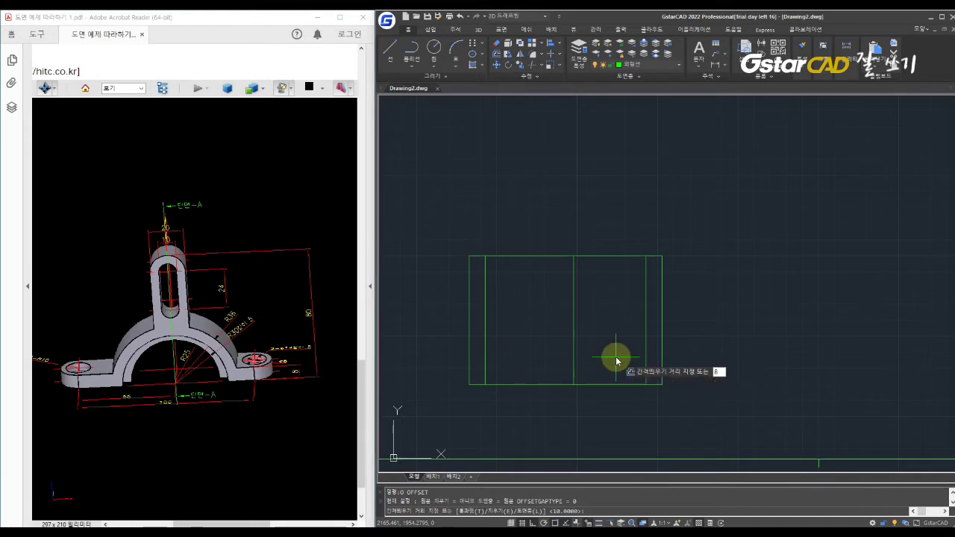
key("Return")
left_click(623, 385)
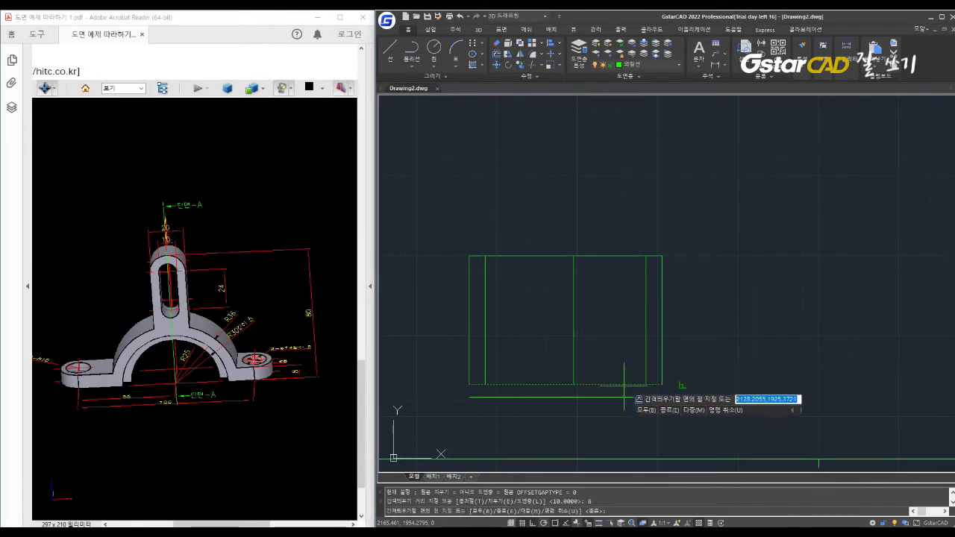
left_click(619, 359)
key("Escape")
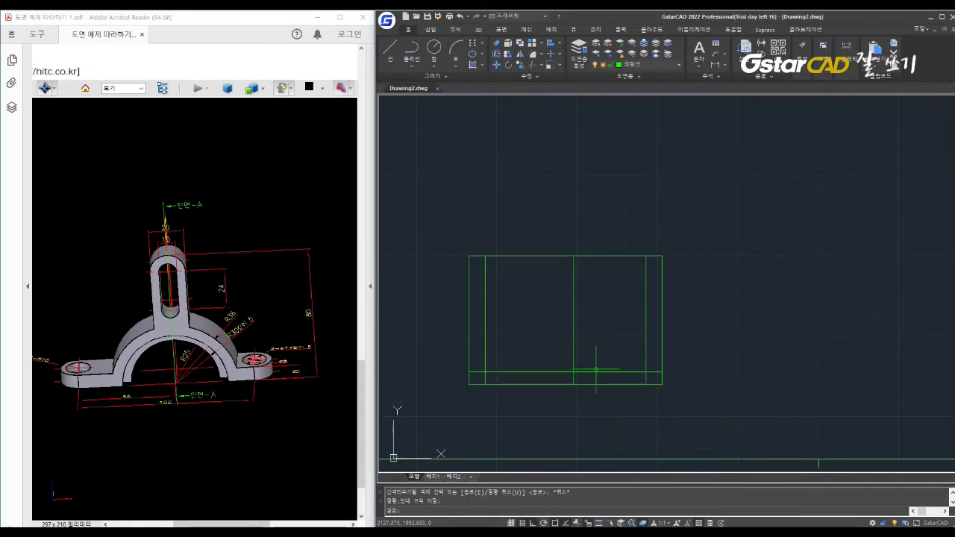
Step: Add lines 5 units left and right of the centre vertical line
left_click(573, 332)
left_click(573, 293)
key("Escape")
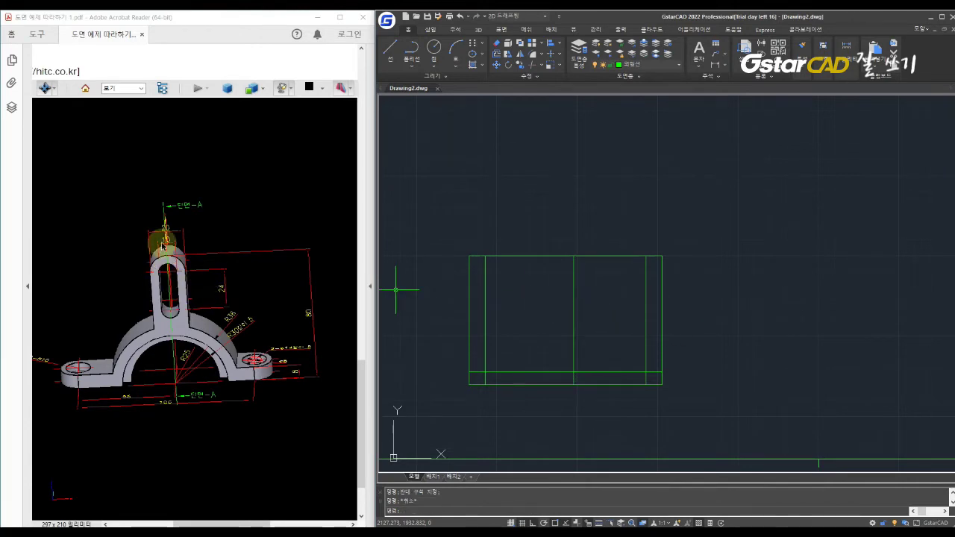
key("Escape")
left_click(599, 282)
type("o")
key("Return")
type("5")
key("Return")
left_click(574, 280)
left_click(563, 276)
left_click(574, 274)
left_click(590, 282)
key("Escape")
Step: Offset those two lines 10 units further outward, 15 from centre
type("o")
key("Return")
type("10")
key("Return")
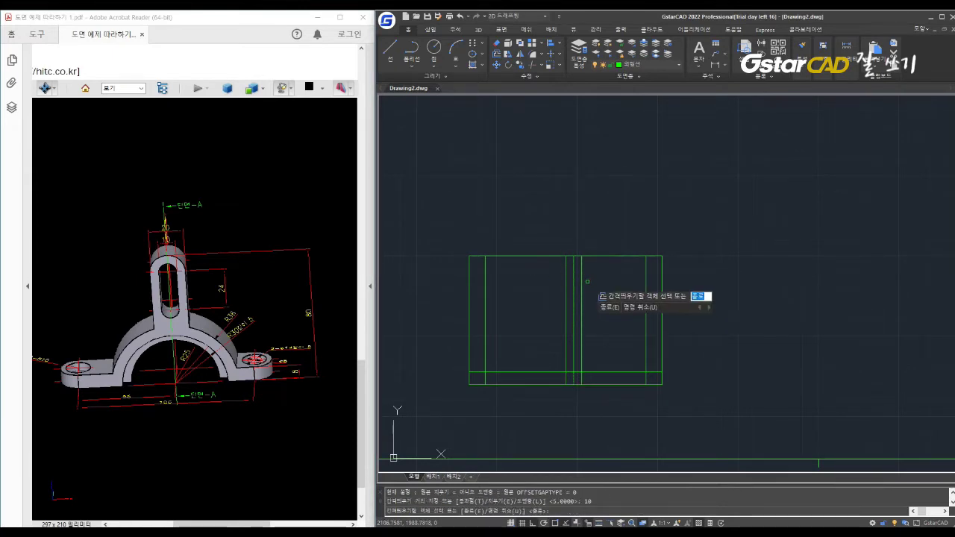
left_click(566, 281)
left_click(554, 280)
left_click(581, 284)
left_click(601, 294)
key("Escape")
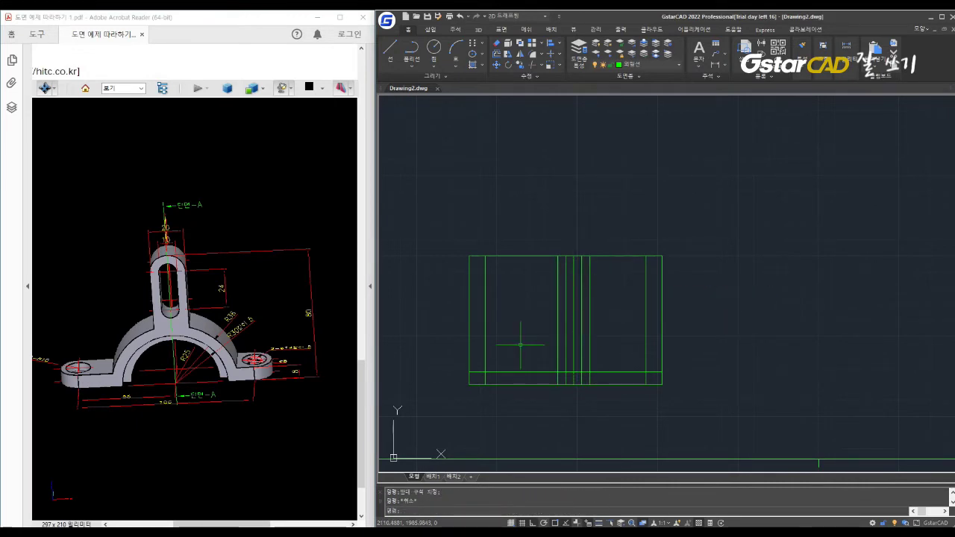
scroll(194, 377, "up", 1)
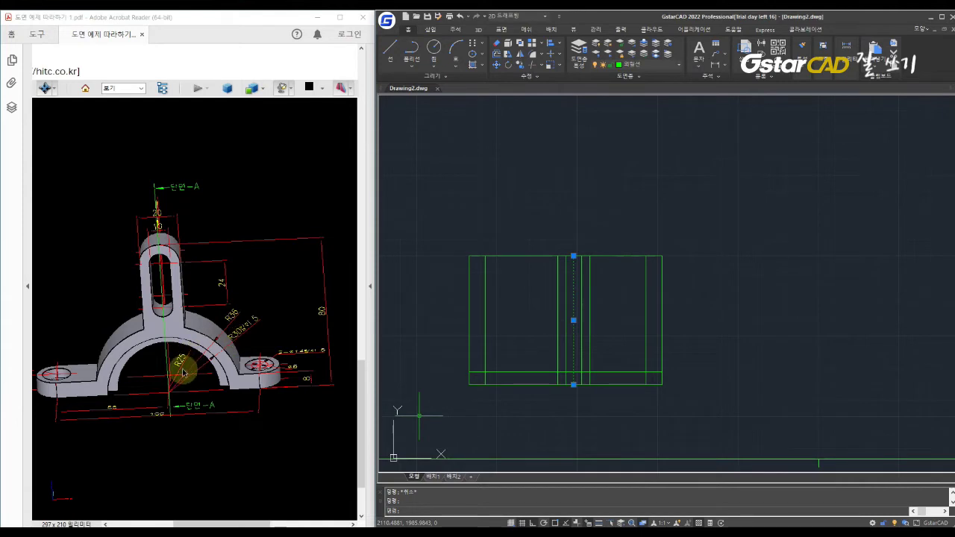
Step: Draw a radius-36 circle centred at the middle of the rectangle's bottom edge
left_click(625, 348)
left_click(584, 248)
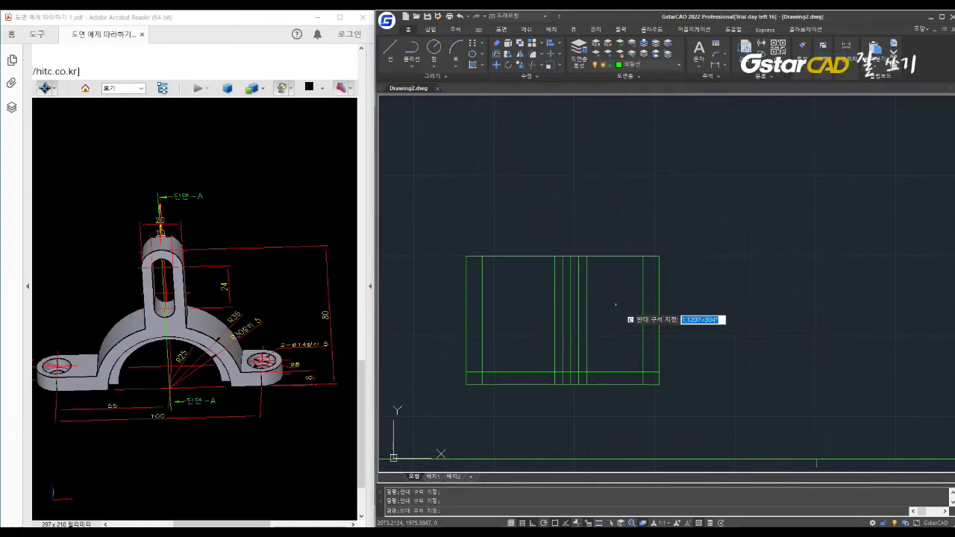
key("Escape")
type("c")
key("Return")
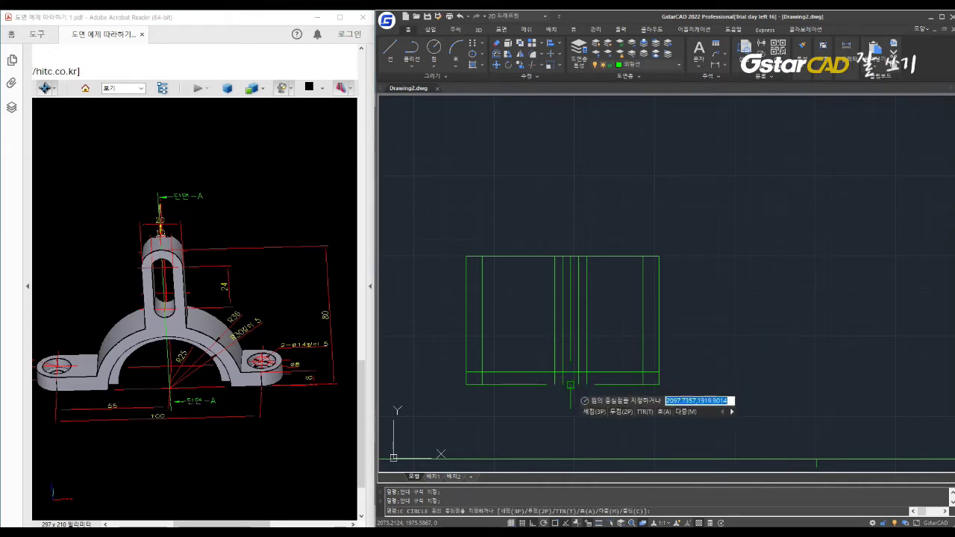
left_click(570, 385)
type("36")
key("Return")
Step: Add concentric circles of radius 30 and 25 at the same centre
key("Return")
left_click(569, 385)
type("30")
key("Return")
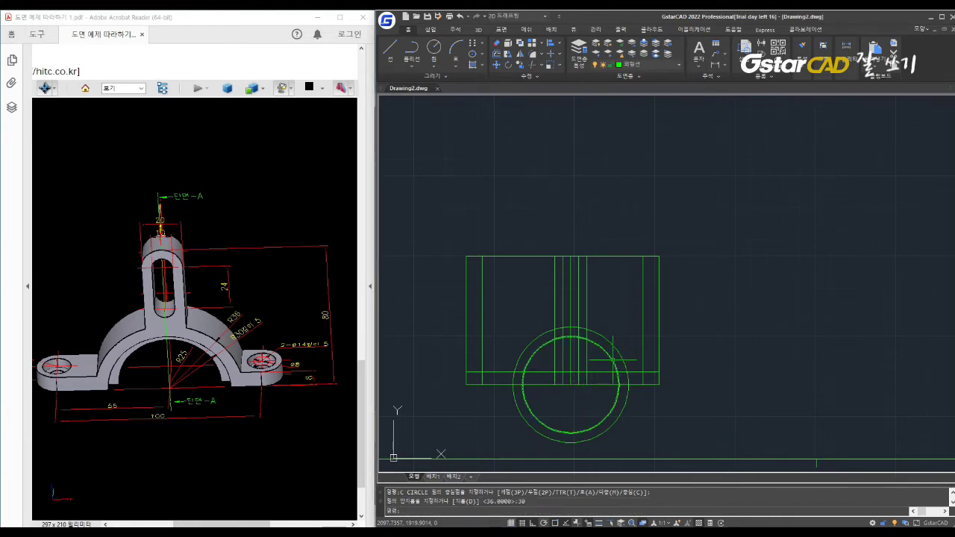
right_click(597, 384)
left_click(570, 371)
type("25")
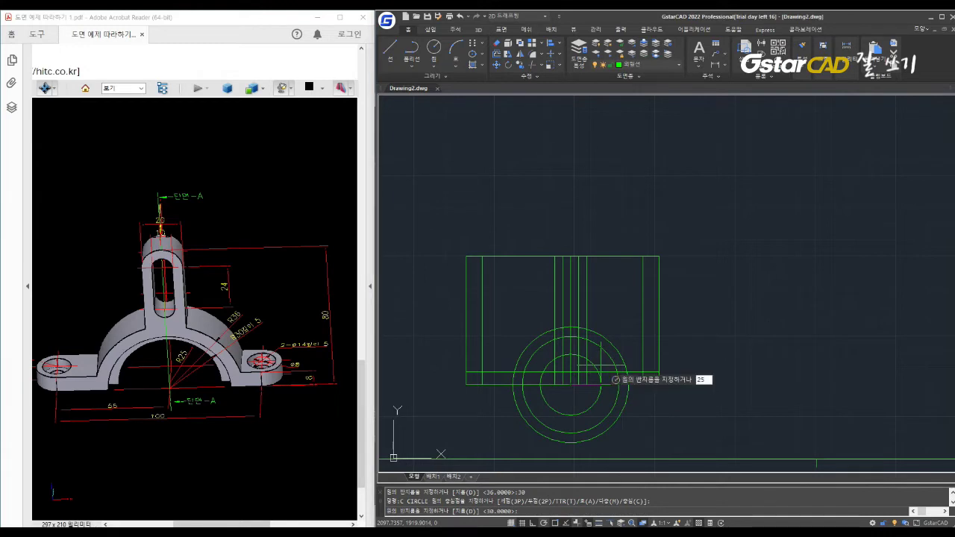
key("Return")
key("Escape")
type("tr")
key("Return")
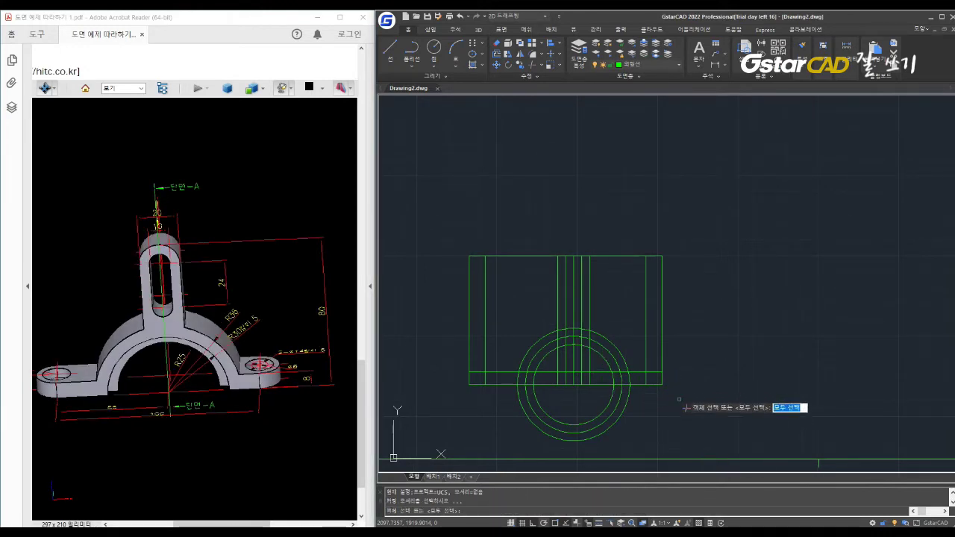
Step: Trim away the rectangle's left and right sides with crossing cuts
left_click(696, 409)
left_click(443, 346)
left_click(712, 361)
left_click(628, 323)
left_click(513, 332)
left_click(438, 310)
key("Return")
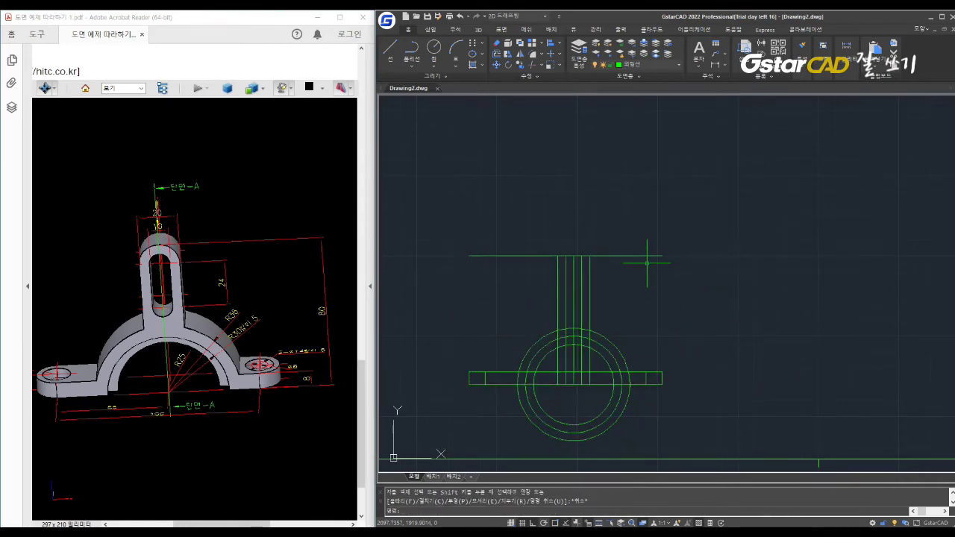
Step: Trim the upper line's right end and left part using all objects as edges
type("tr")
key("Return")
left_click(631, 273)
left_click(462, 220)
left_click(605, 273)
left_click(597, 246)
left_click(531, 273)
left_click(521, 227)
key("Return")
key("Return")
Step: Cut away the lower halves of the three circles
scroll(574, 383, "up", 3)
left_click(602, 386)
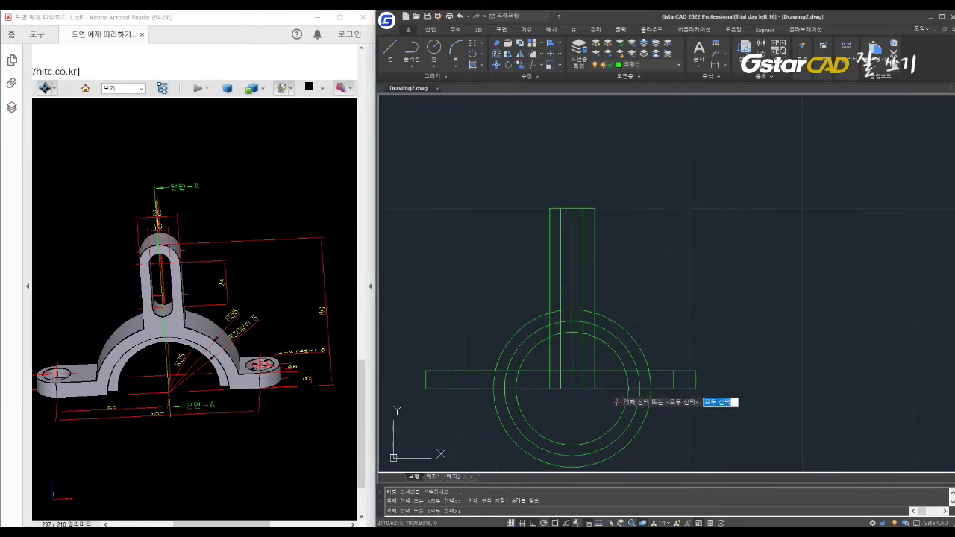
key("Return")
left_click_drag(668, 455, 433, 392)
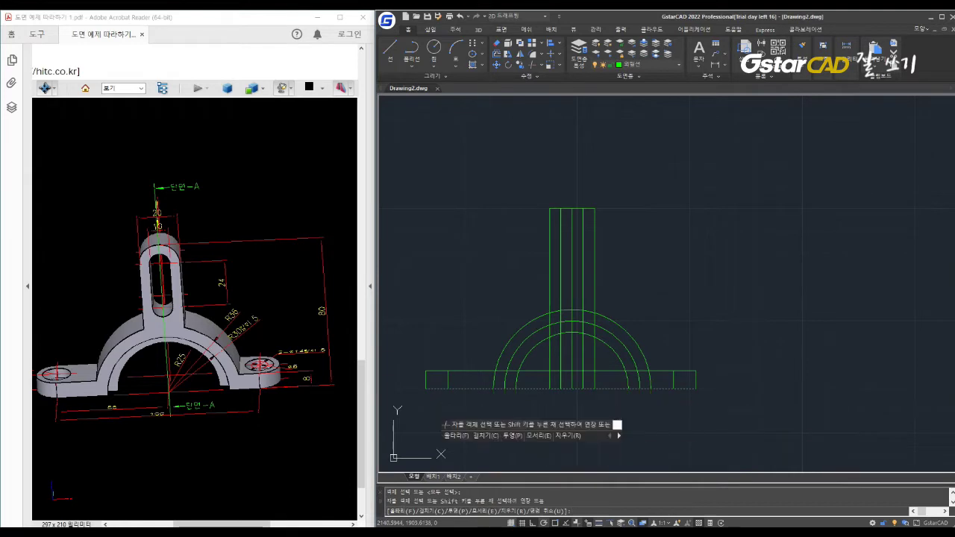
left_click(554, 410)
Step: Cut the base and vertical lines lying inside the arch
type("tr")
key("Return")
Step: Trim the leftover base-line pieces on both sides inside the arch
key("Return")
left_click_drag(619, 401, 543, 372)
key("Escape")
left_click(564, 385)
type("t")
key("Return")
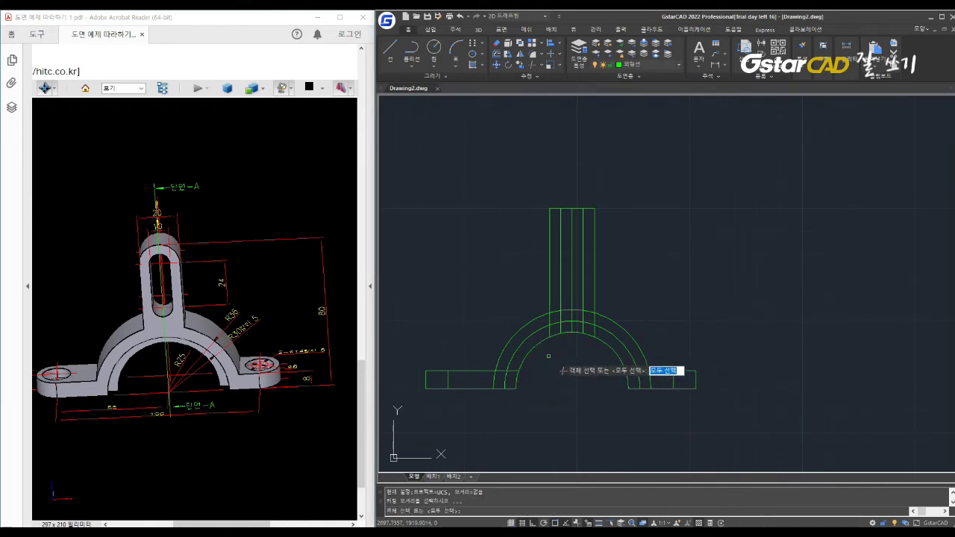
left_click(486, 303)
key("Return")
left_click(512, 371)
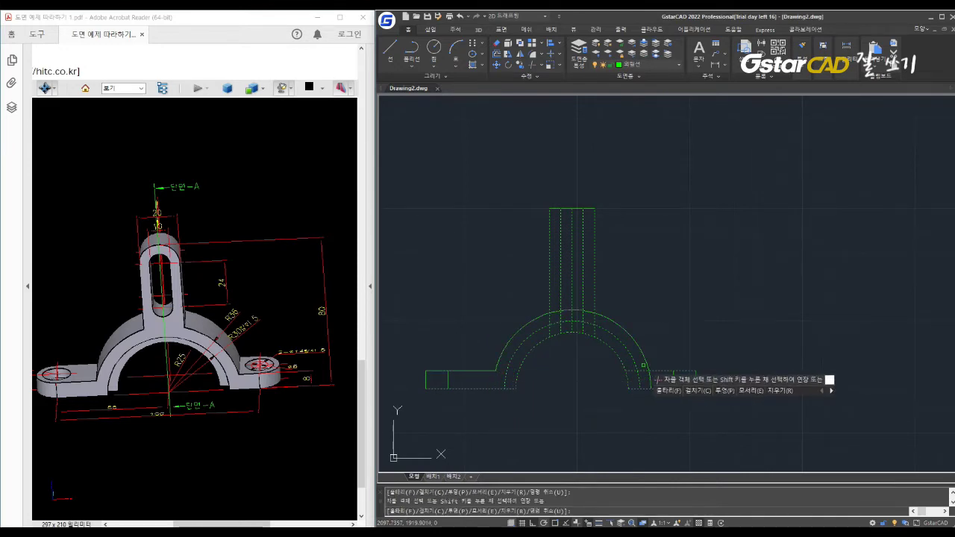
left_click(643, 370)
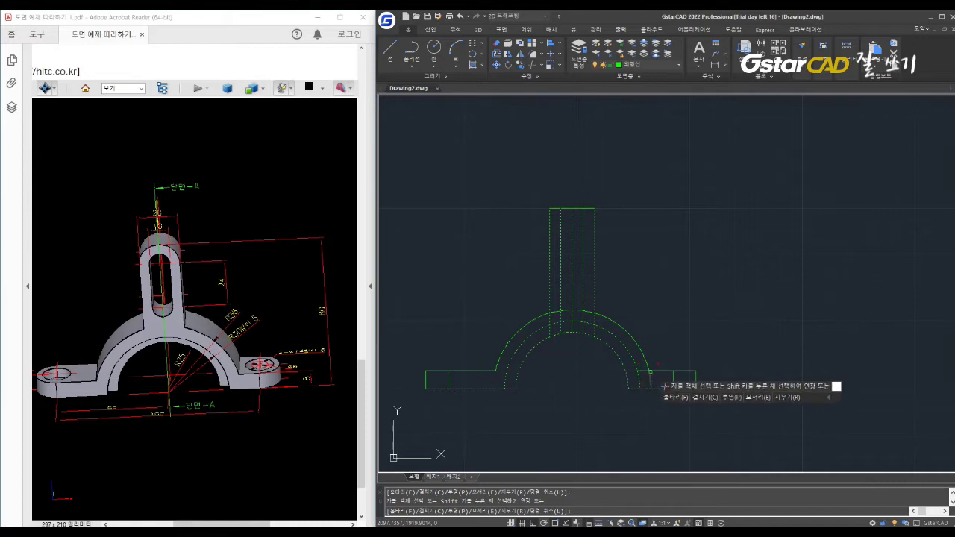
key("Escape")
scroll(589, 337, "up", 4)
Step: Trim the stem lines between the inner and outer arcs, using both arcs as cutting edges
type("t")
key("Return")
key("Escape")
type("tr")
key("Return")
left_click(602, 326)
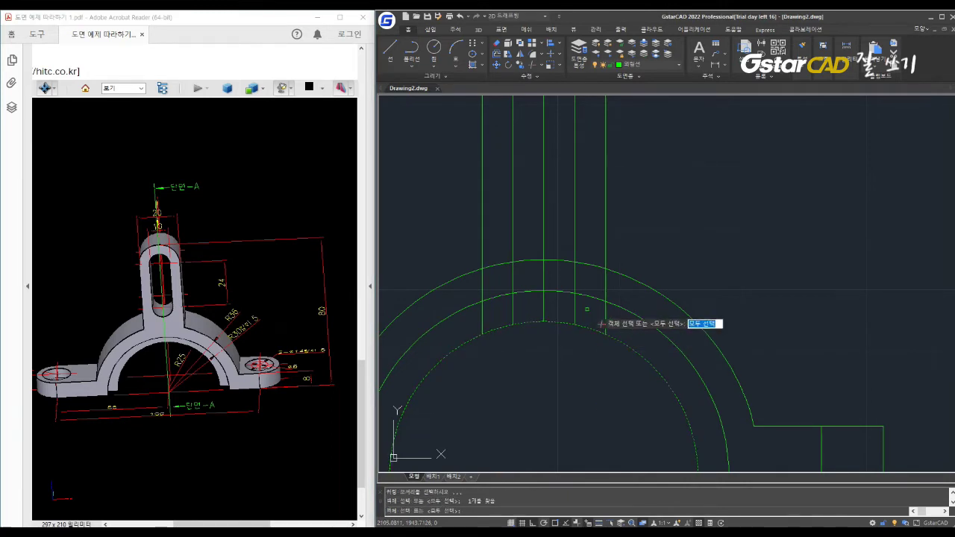
left_click(587, 262)
key("Return")
left_click(619, 286)
left_click(570, 289)
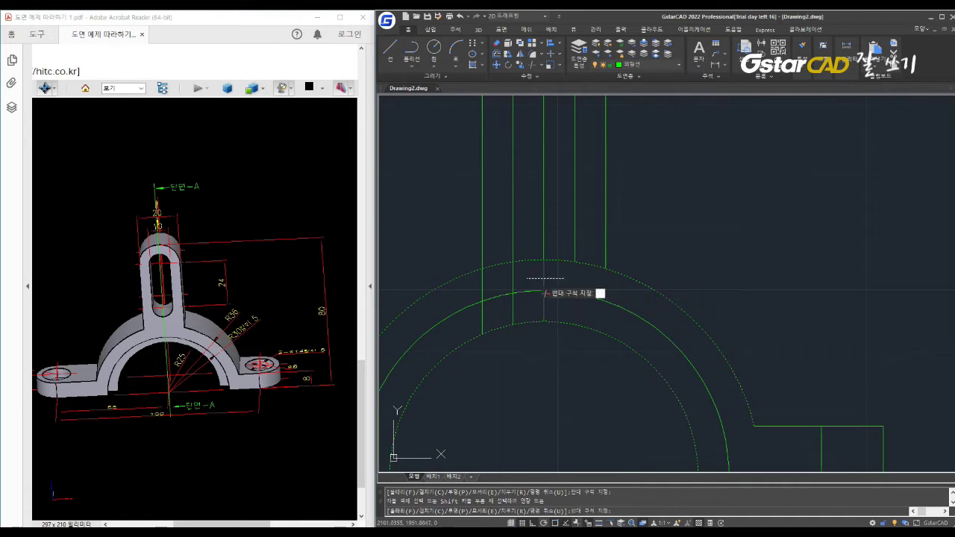
left_click(539, 299)
key("Escape")
Step: Try trimming the stem lines at the outer arch top, then zoom out and recentre the bracket
scroll(555, 349, "down", 2)
scroll(555, 349, "down", 1)
type("tr")
key("Return")
left_click(561, 330)
key("Return")
left_click(572, 330)
left_click(573, 331)
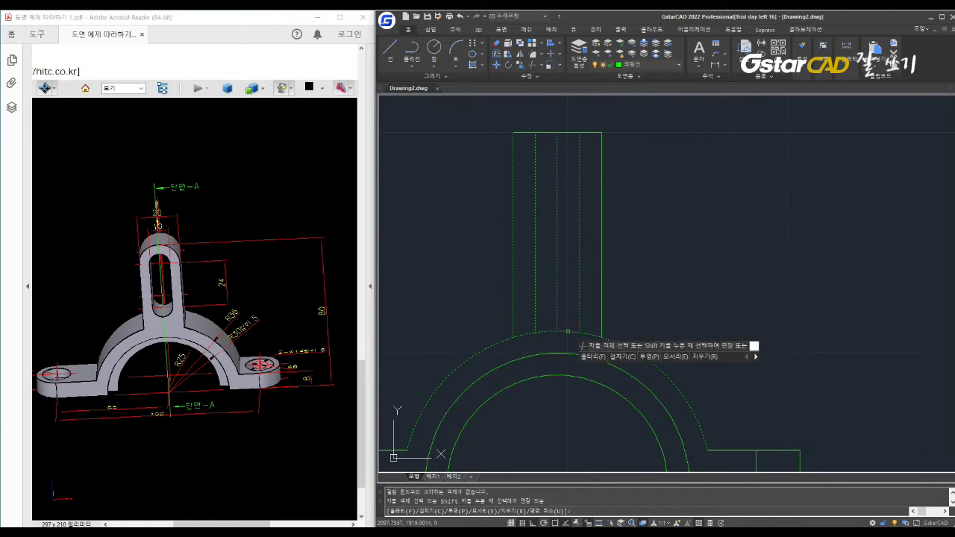
key("Escape")
scroll(571, 337, "down", 2)
scroll(639, 298, "down", 1)
middle_click_drag(671, 306, 701, 288)
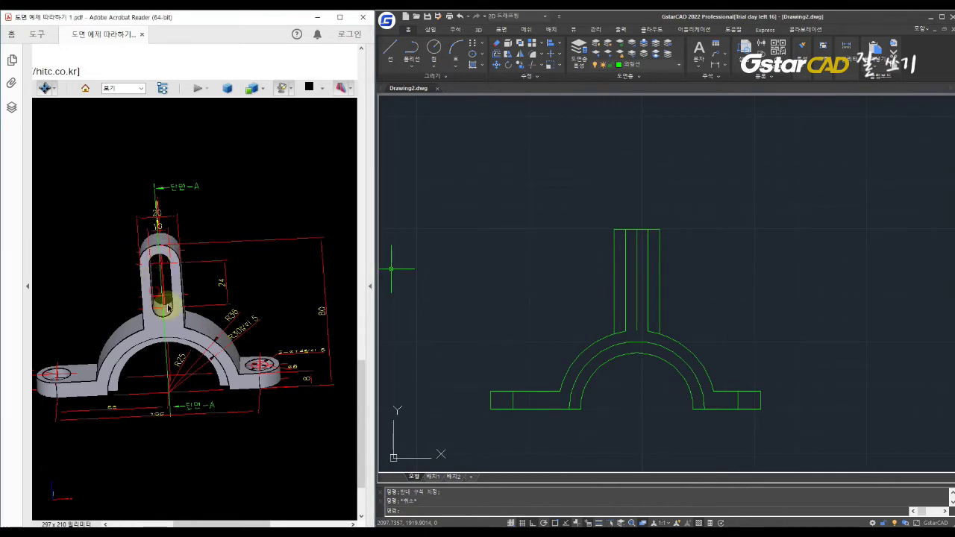
Step: Offset the stem's top edge 10 units downward to create a new horizontal line
left_click(748, 272)
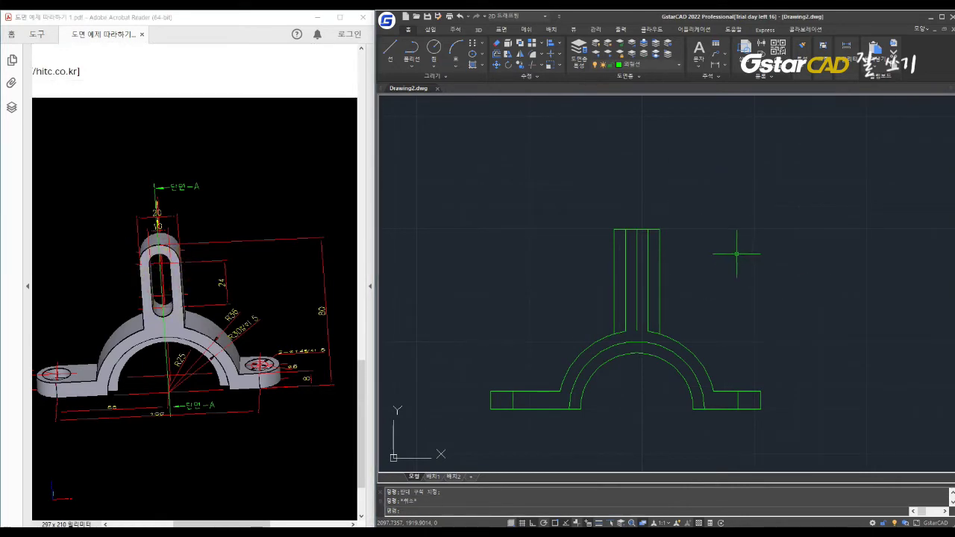
key("Escape")
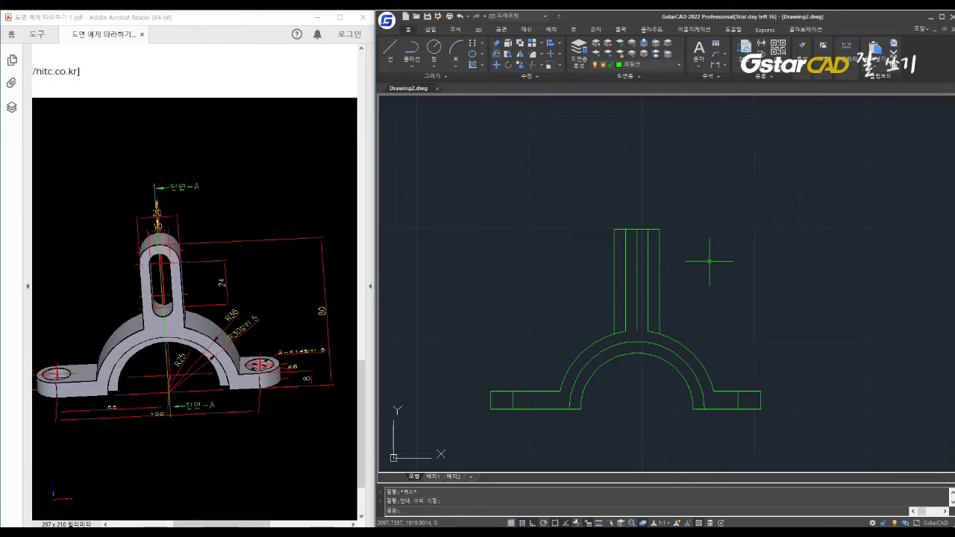
type("10")
key("Return")
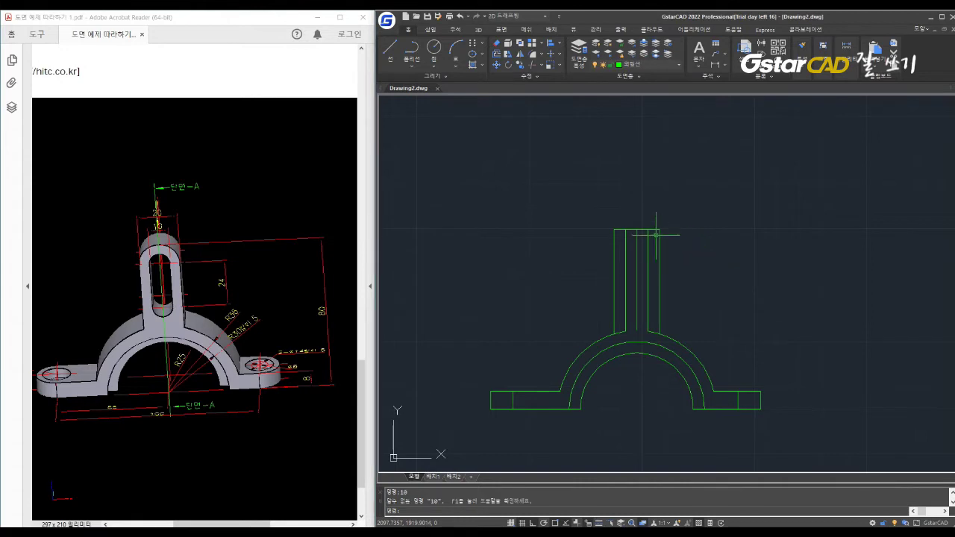
type("o")
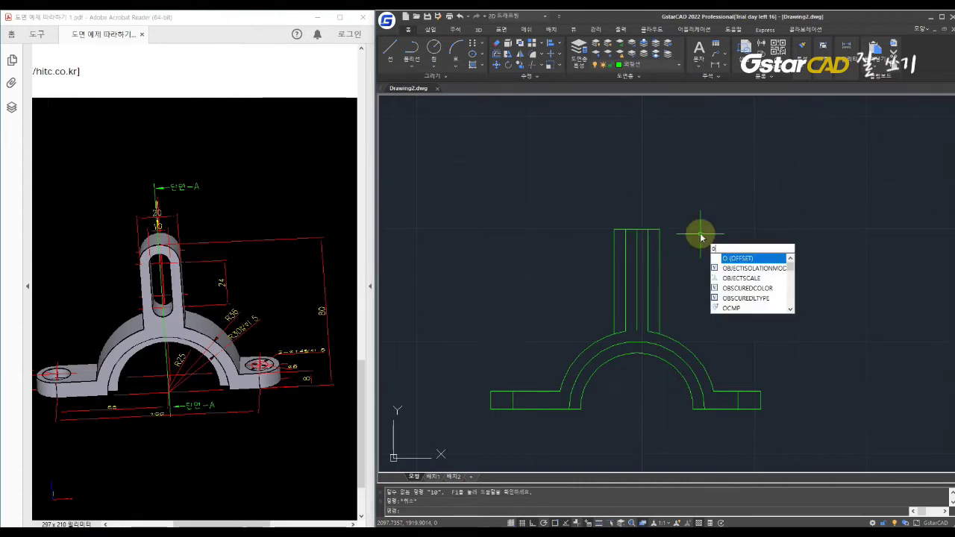
key("Return")
type("10")
key("Return")
left_click(636, 229)
left_click(638, 258)
key("Escape")
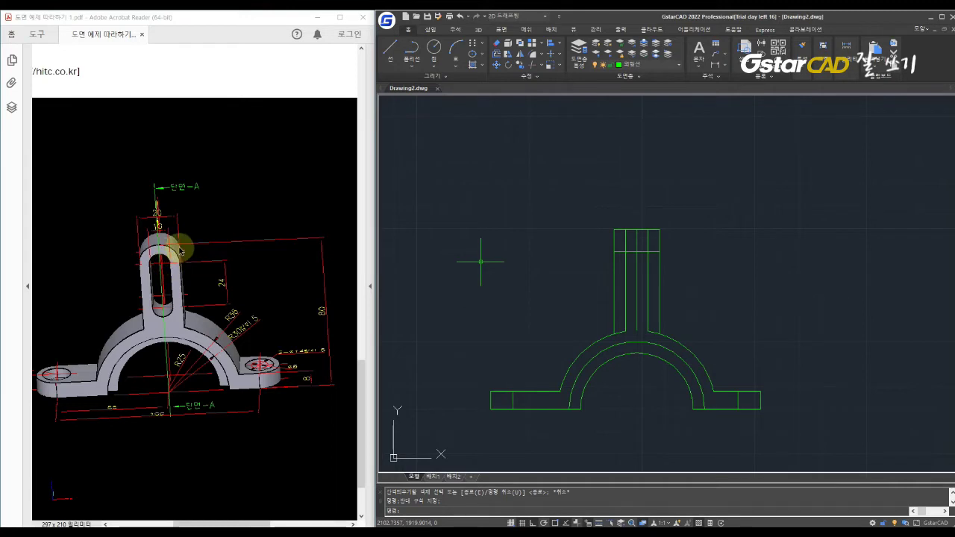
type("c")
key("Return")
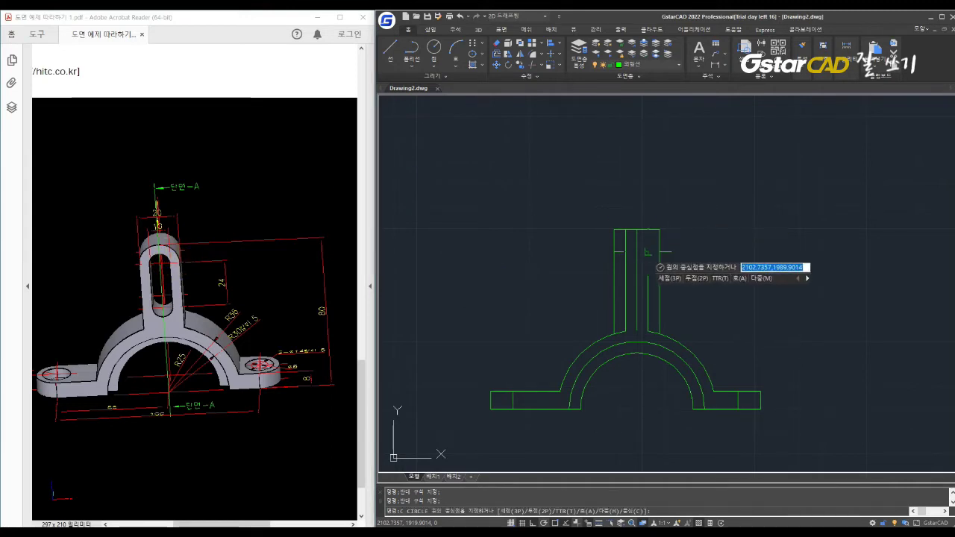
Step: Draw concentric circles of radius 5 and 10 at the stem's centre
left_click(637, 252)
type("5")
key("Return")
key("Return")
left_click(636, 252)
type("10")
key("Return")
scroll(661, 258, "up", 3)
Step: Trim away the large circle's lower half and a leftover arc piece
type("tr")
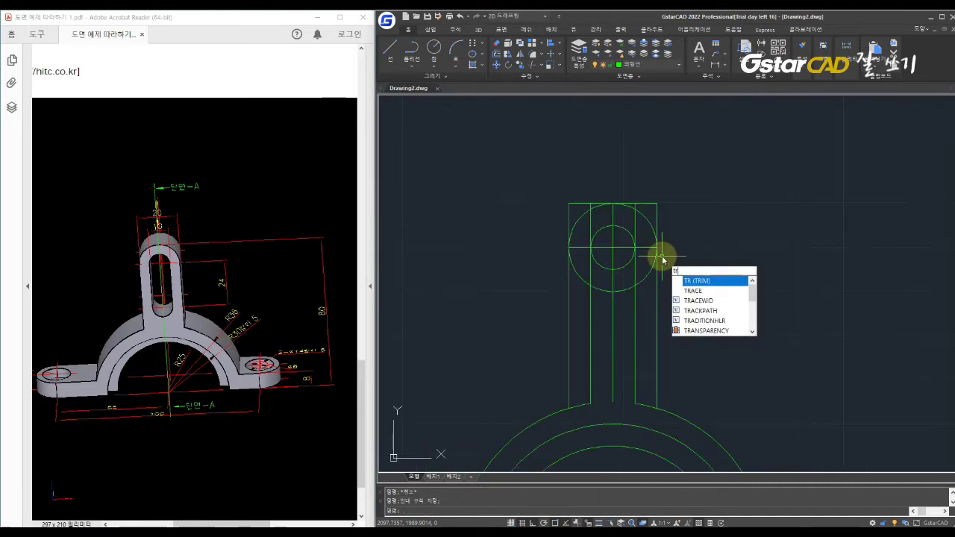
key("Return")
key("Return")
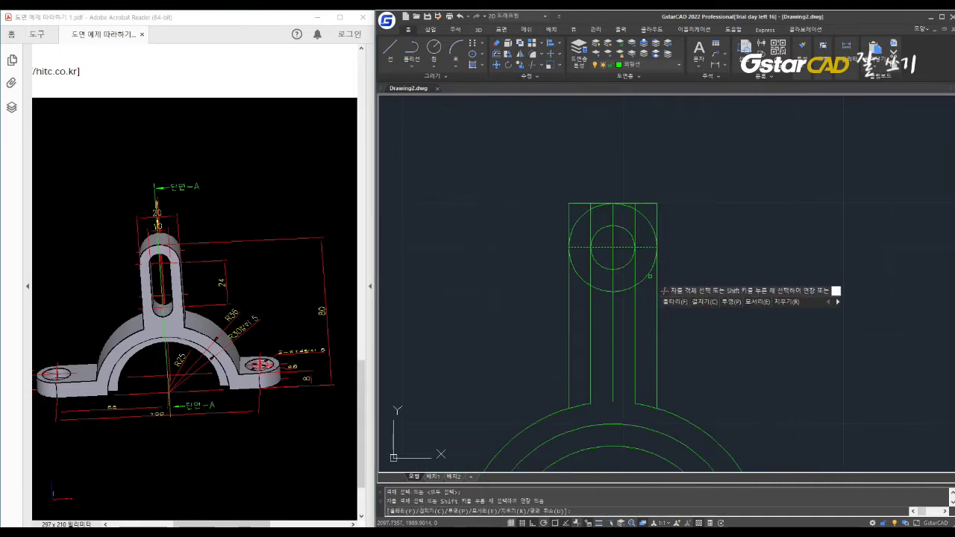
left_click(607, 290)
left_click(623, 263)
key("Escape")
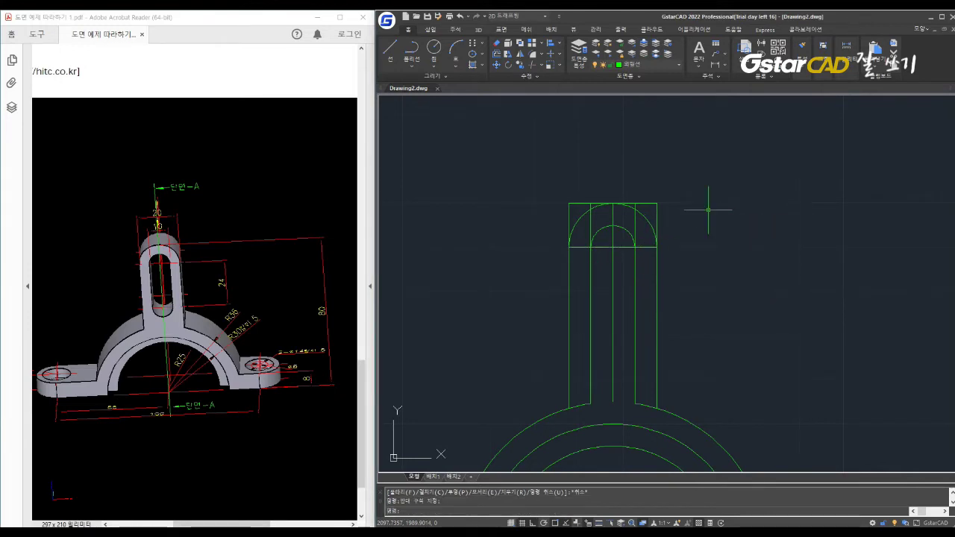
Step: Trim the right end of the arc at the stem top
type("tr")
key("Return")
key("Return")
left_click(666, 198)
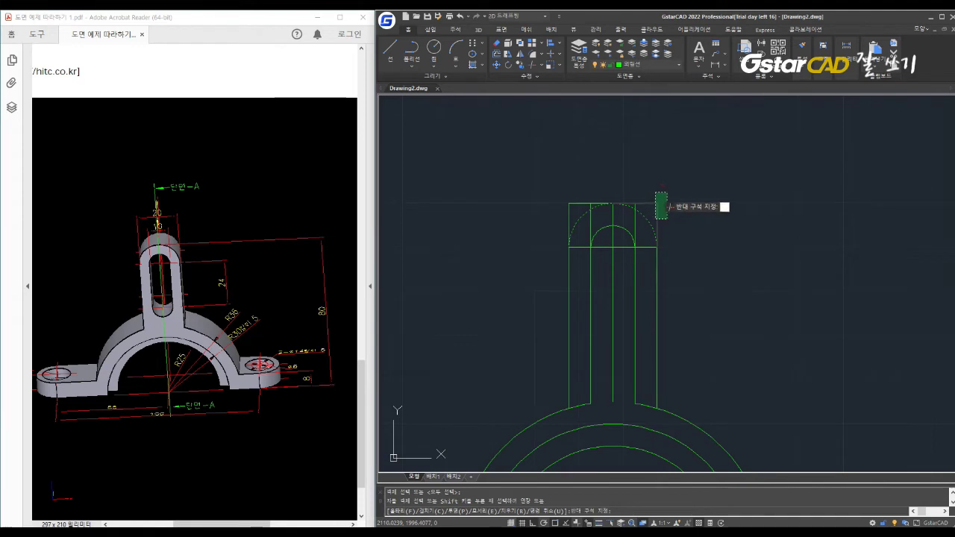
left_click(635, 205)
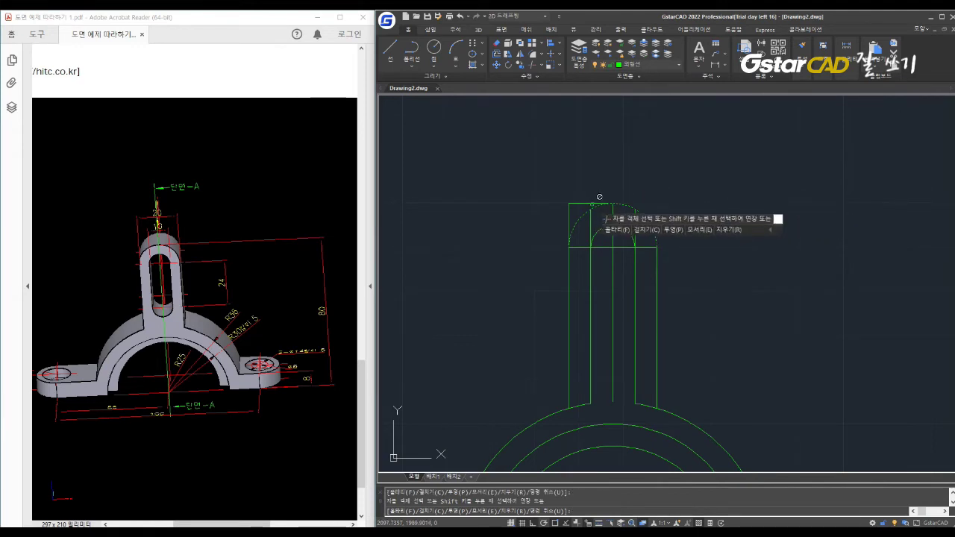
key("Escape")
Step: Trim the square corners off the stem's top edge, then zoom out
left_click_drag(573, 203, 571, 190)
type("tr")
key("Return")
key("Return")
left_click(643, 242)
left_click(616, 231)
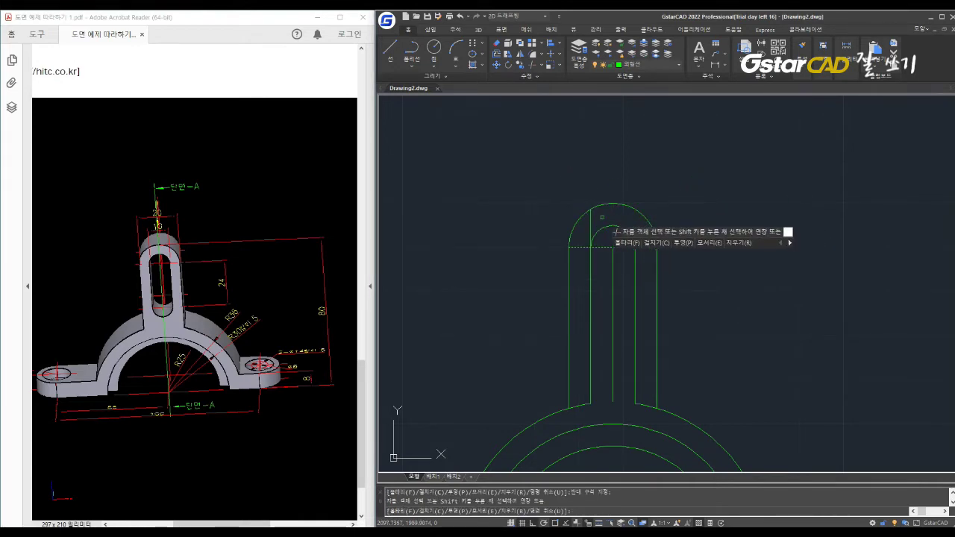
key("Escape")
left_click_drag(716, 217, 718, 238)
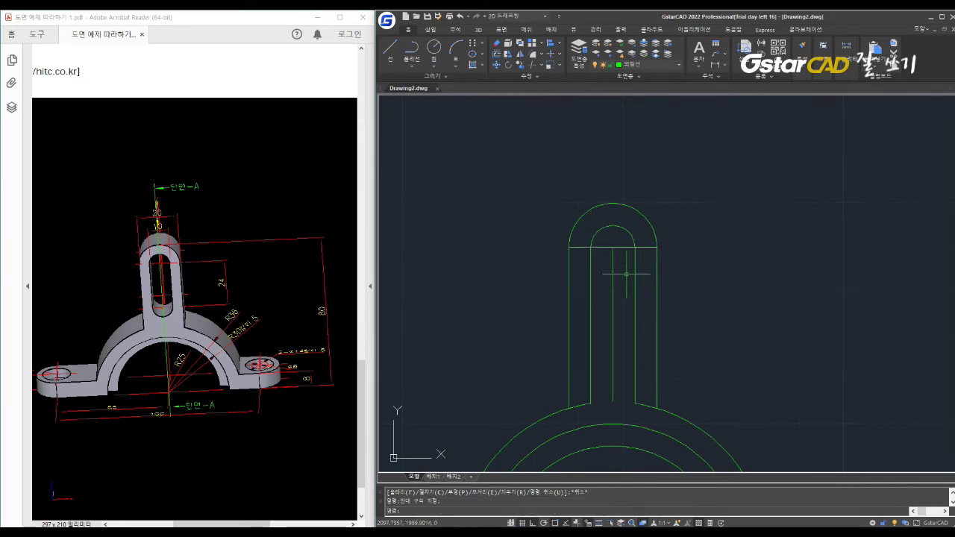
scroll(626, 275, "down", 2)
key("Escape")
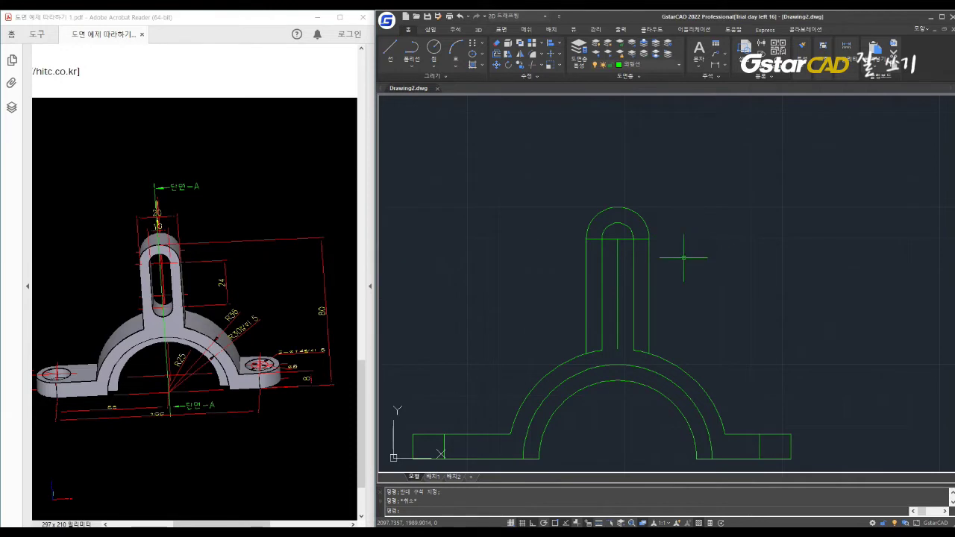
Step: Offset the stem's top line 24 units downward to set the slot length
type("o")
key("Return")
type("24")
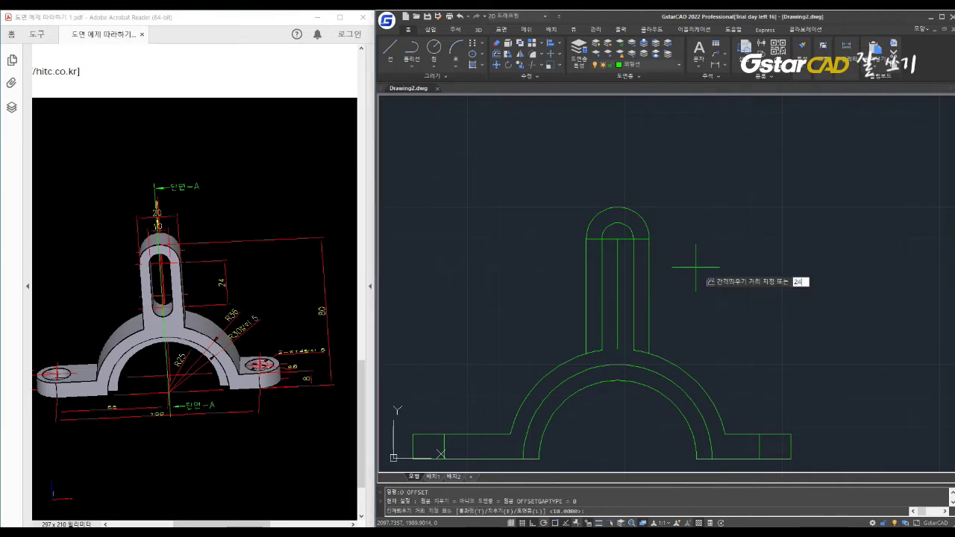
key("Return")
left_click(635, 239)
left_click(627, 300)
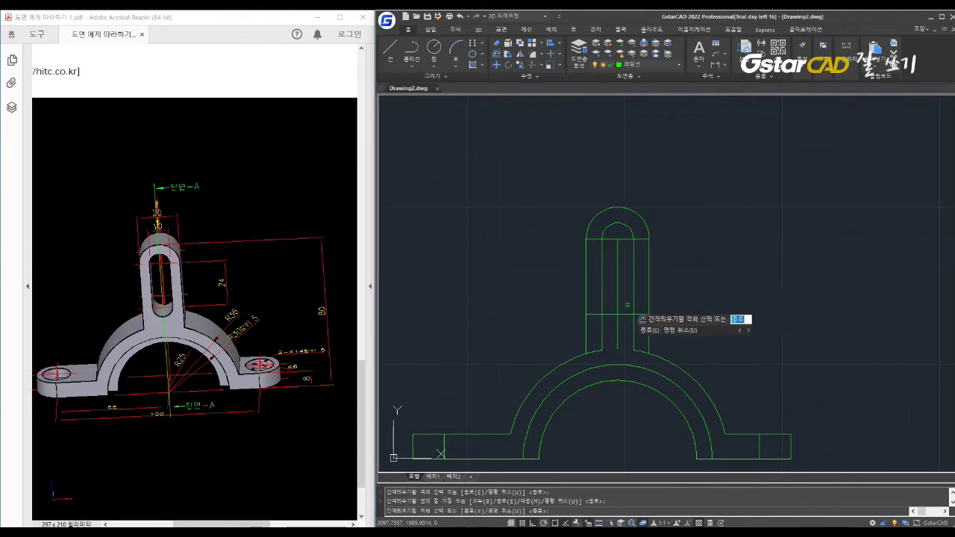
left_click(579, 318)
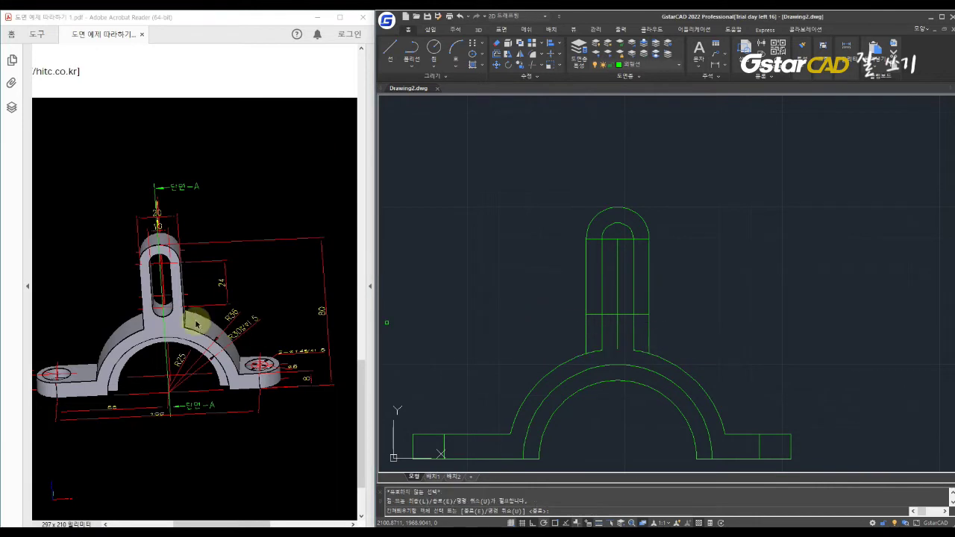
key("Escape")
Step: Draw a circle at the stem's line intersection and trim away its upper half
type("c")
key("Return")
left_click(618, 314)
key("Return")
type("tr")
key("Return")
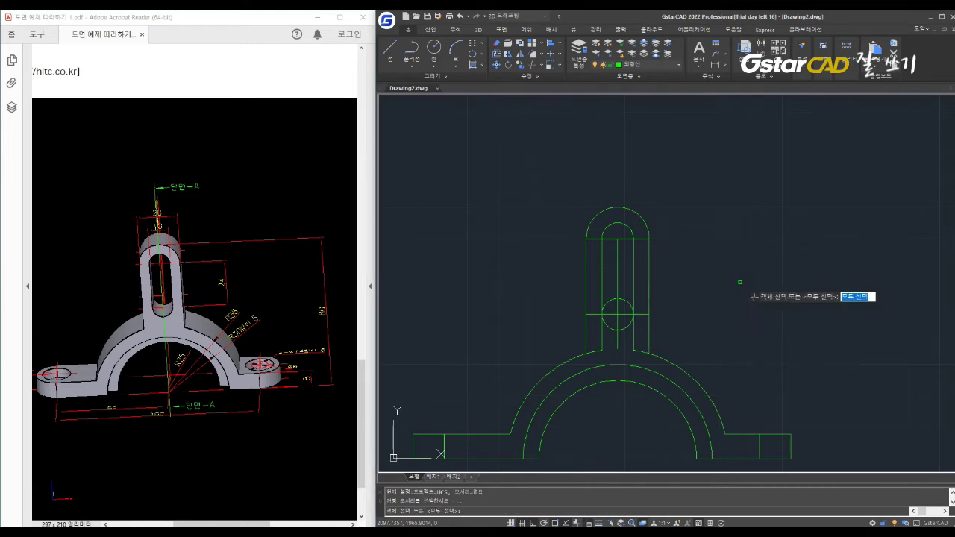
key("Return")
left_click(623, 301)
key("Escape")
Step: Trim the horizontal lines crossing the slot and the leftover pieces inside the stem
key("Return")
left_click(602, 341)
left_click(672, 251)
key("Return")
left_click(608, 296)
left_click(626, 317)
left_click(605, 312)
left_click(611, 314)
left_click(612, 314)
left_click(620, 240)
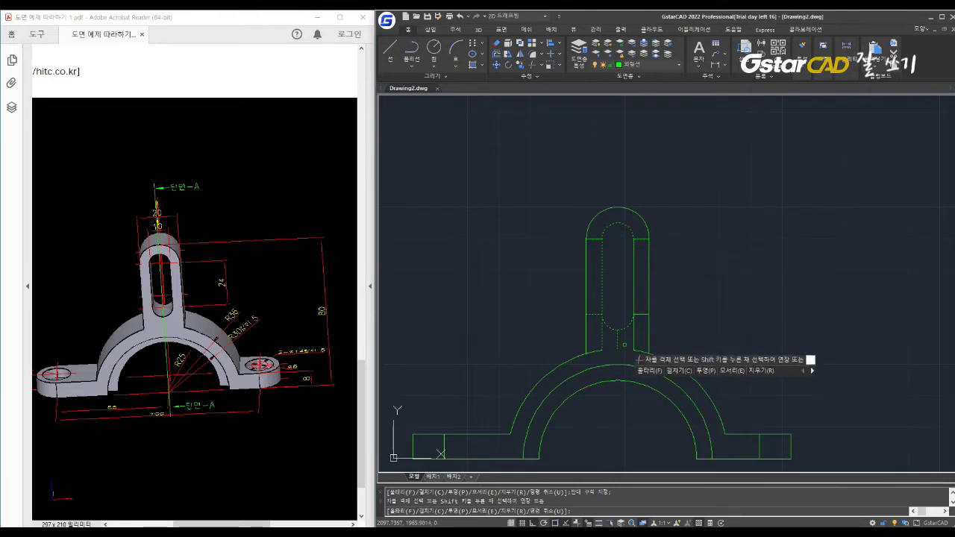
key("Return")
Step: Remove the short stray lines at the stem top and the slot bottom
key("Return")
left_click(675, 334)
left_click(543, 205)
key("Return")
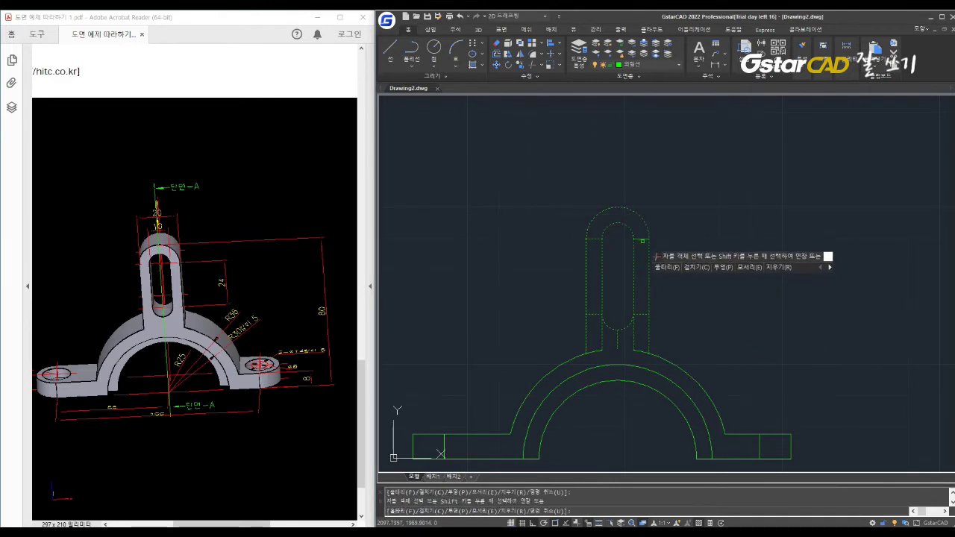
key("Escape")
left_click(594, 240)
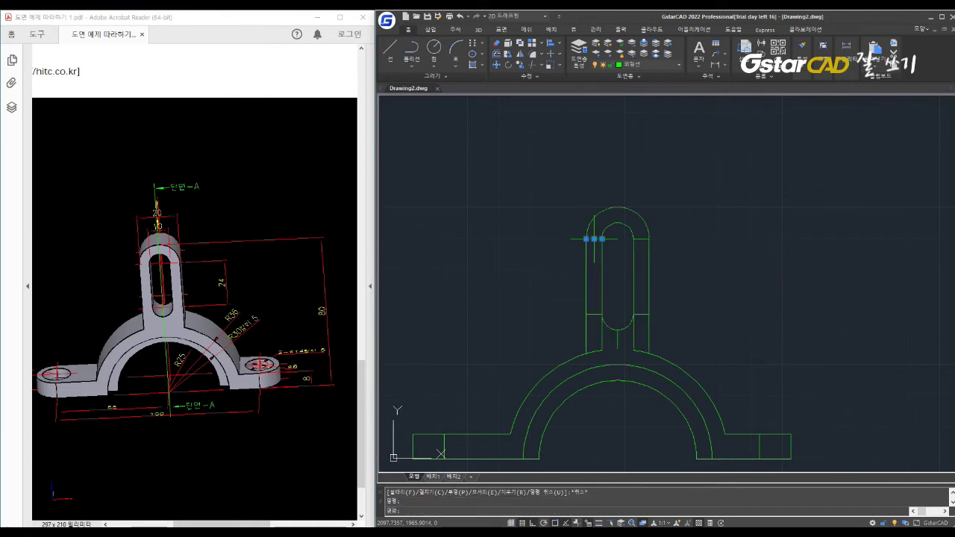
left_click(594, 319)
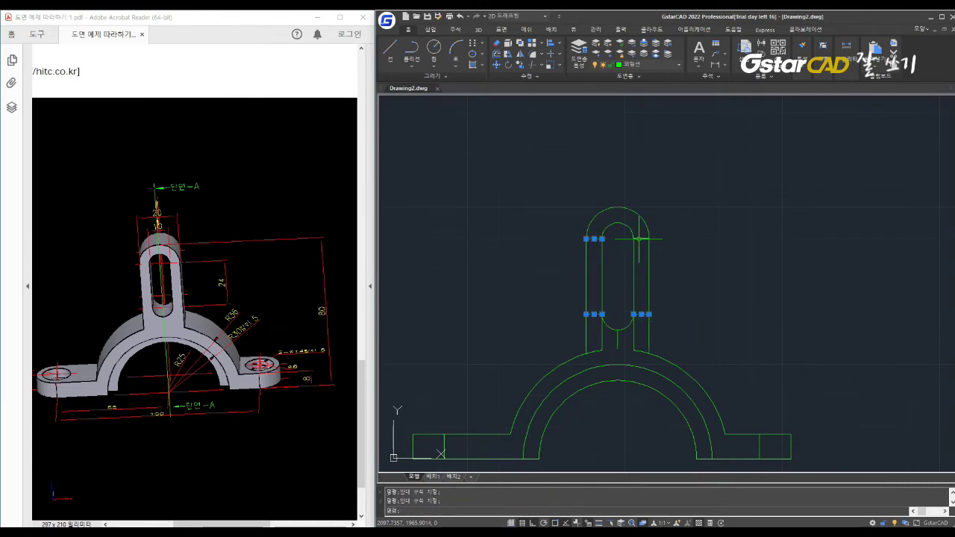
type("e")
key("Escape")
Step: Trim the outer arc crossing the stem and the short vertical line below the slot
scroll(634, 347, "up", 3)
type("tr")
key("Return")
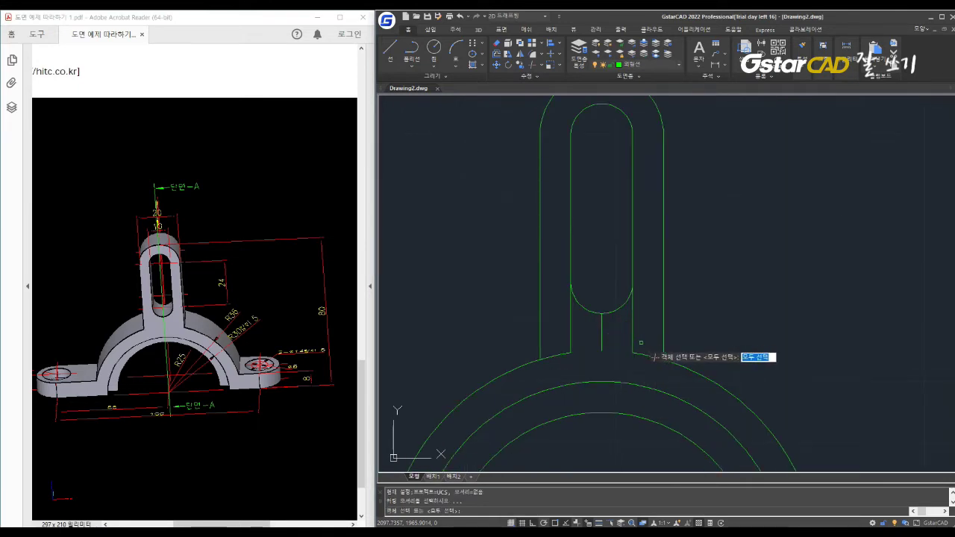
left_click(526, 328)
key("Return")
left_click(623, 352)
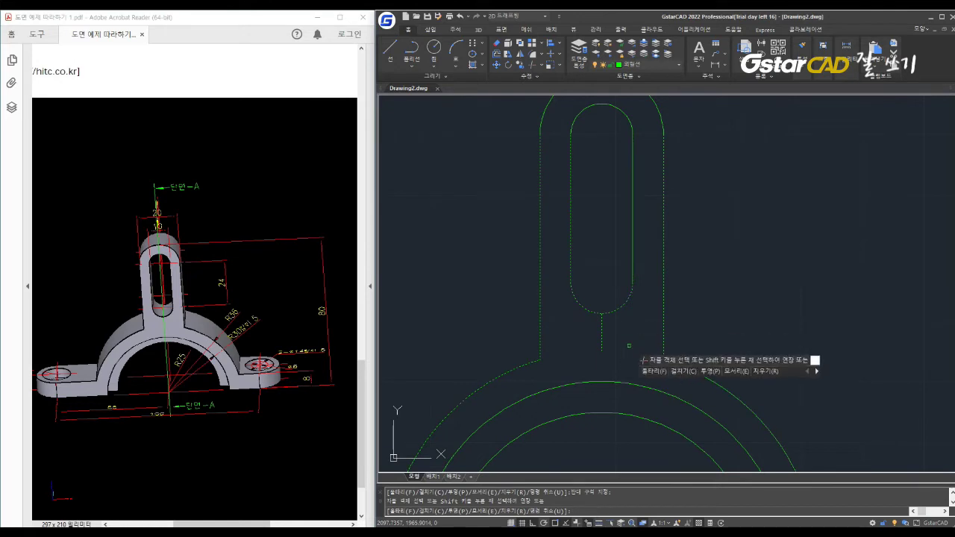
left_click(596, 335)
key("Escape")
scroll(619, 345, "down", 5)
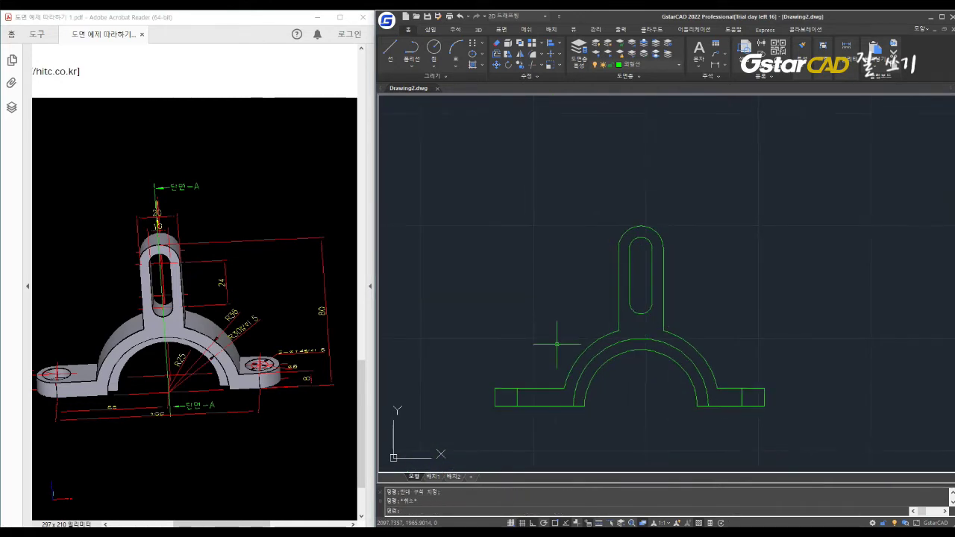
Step: Rotate the PDF 3D model to a front view of the bracket for reference
mouse_move(256, 331)
left_mouse_down()
mouse_move(182, 362)
mouse_move(213, 329)
left_mouse_up()
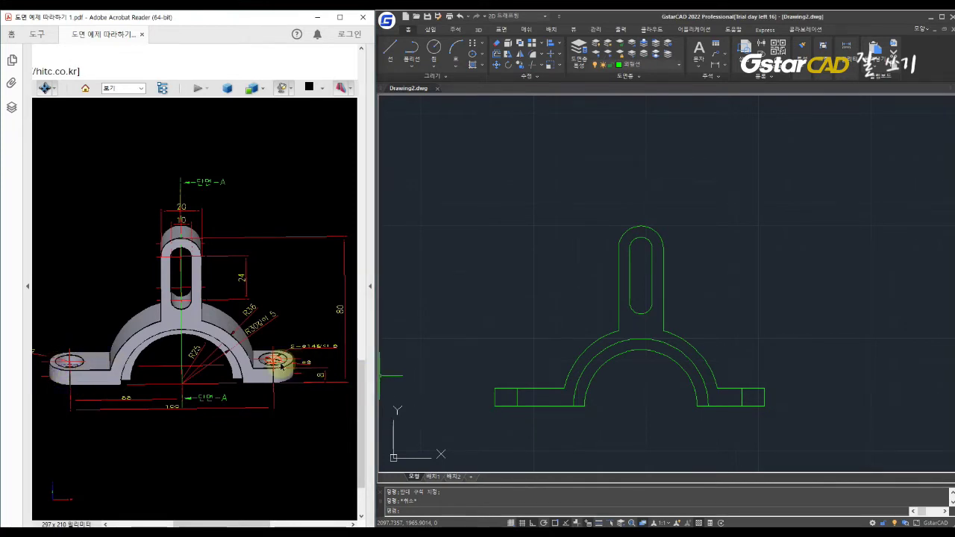
left_click(758, 382)
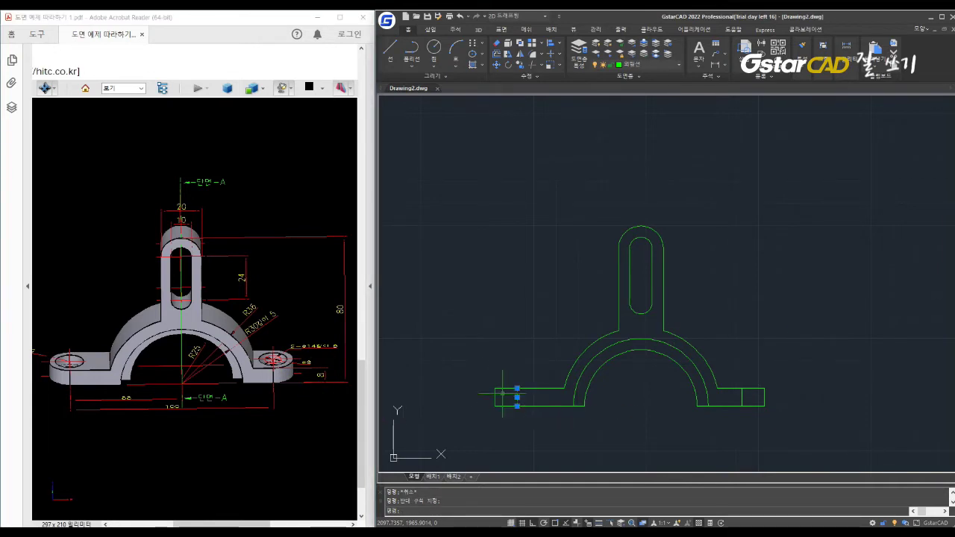
left_click(503, 416)
type("o")
key("Return")
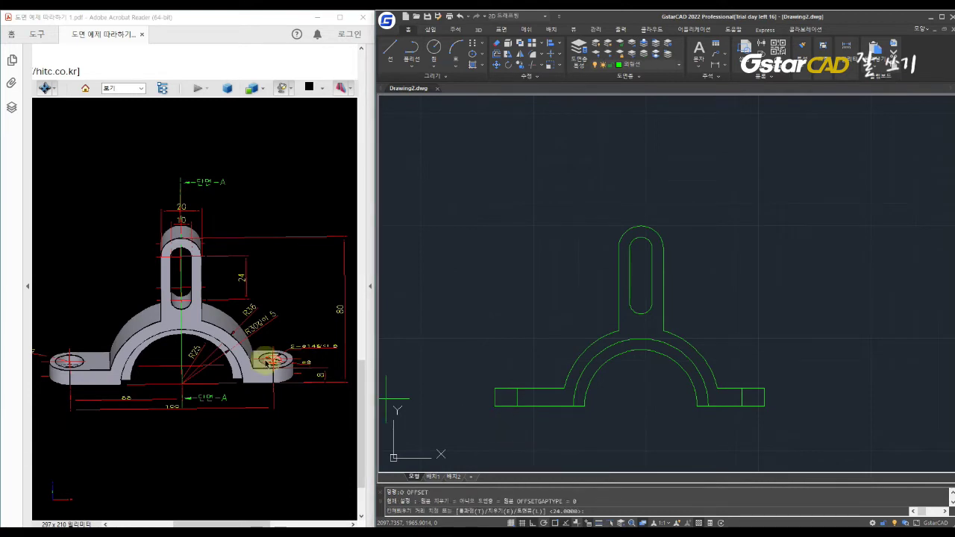
mouse_move(302, 359)
left_mouse_down()
mouse_move(246, 391)
mouse_move(295, 395)
left_mouse_up()
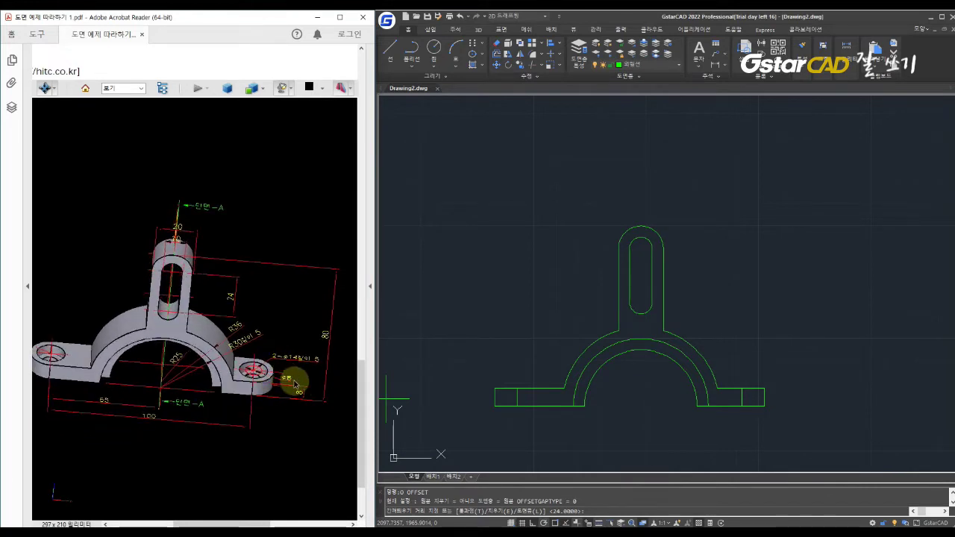
left_click(532, 347)
key("Escape")
Step: Offset the left foot's end line 7 units inward
type("i")
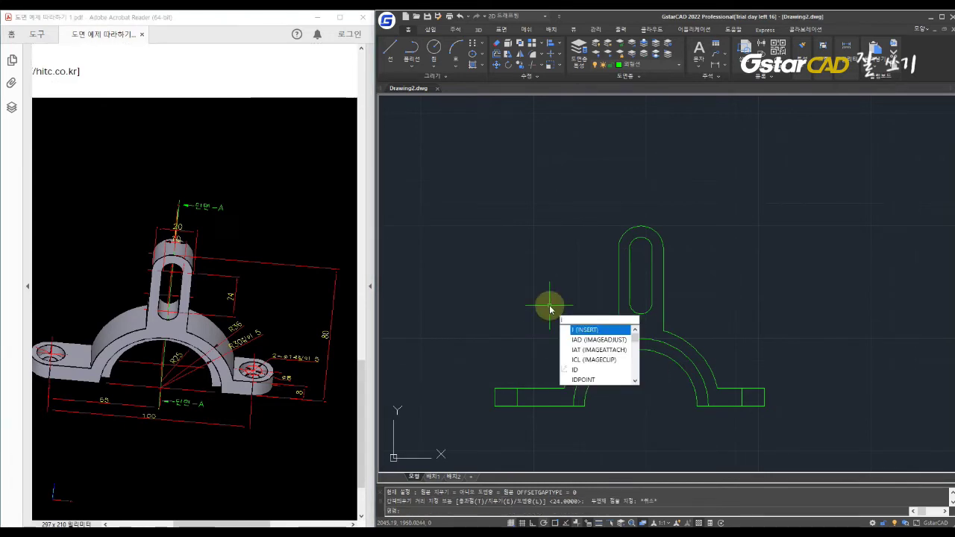
key("BackSpace")
type("o")
key("space")
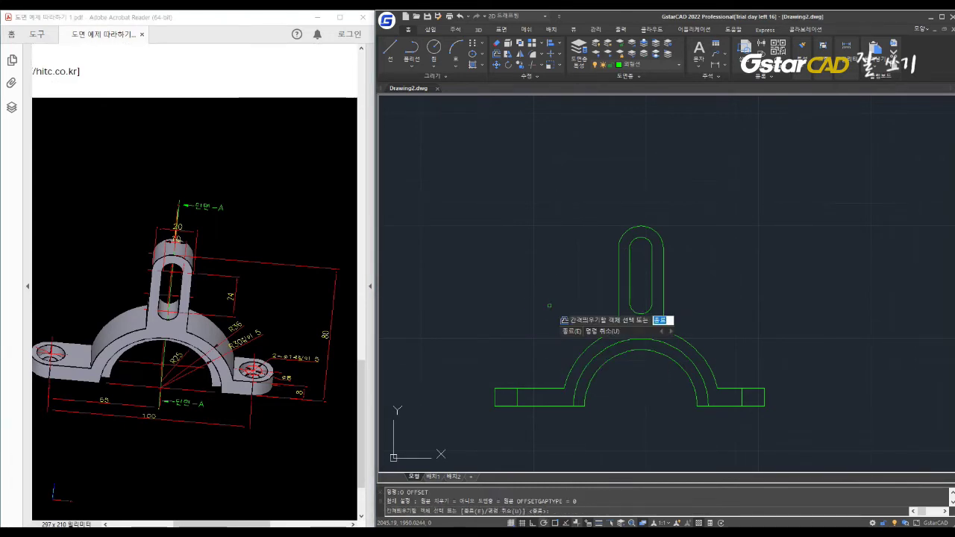
key("Return")
left_click(518, 396)
left_click(520, 396)
key("Escape")
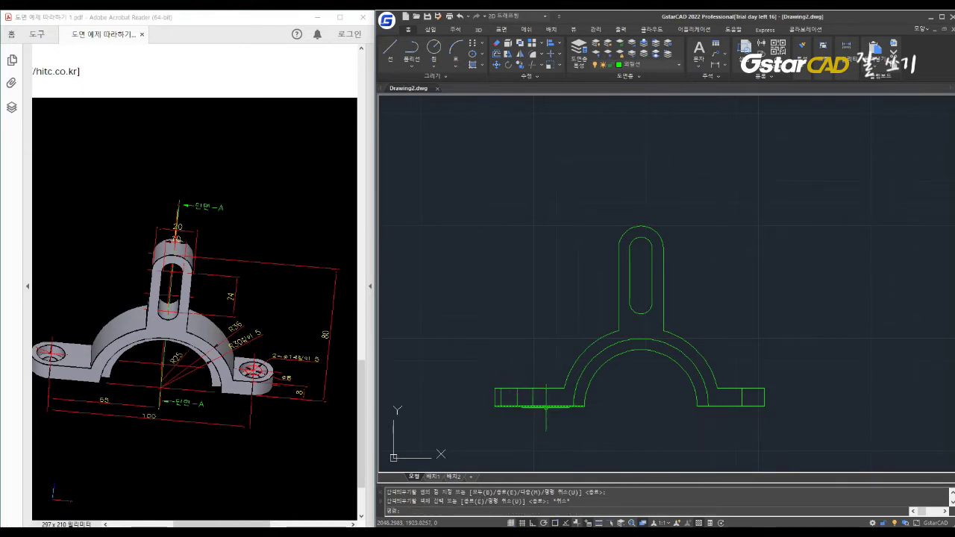
scroll(522, 396, "up", 3)
middle_click_drag(521, 396, 538, 389)
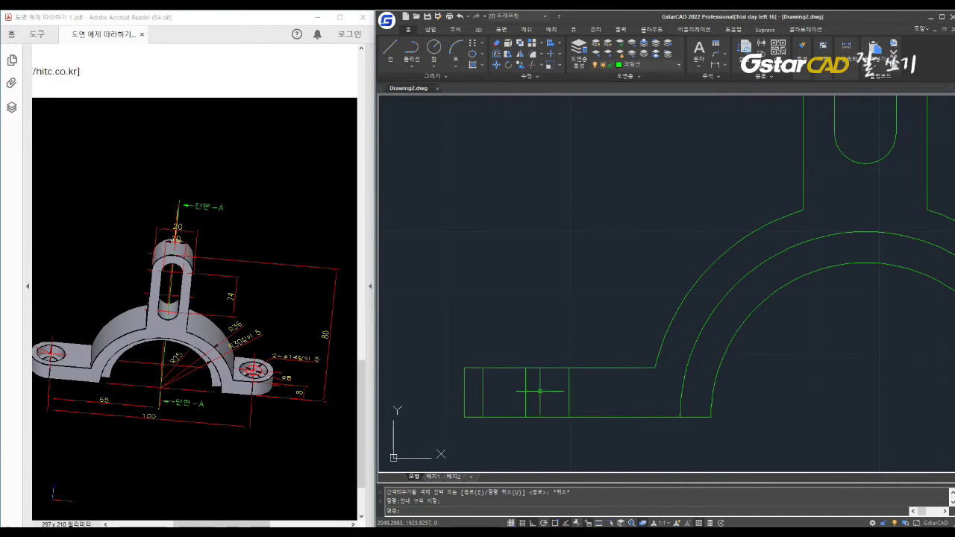
Step: Make 숨은선 the current layer and move the left foot's new vertical line onto it
left_click(636, 69)
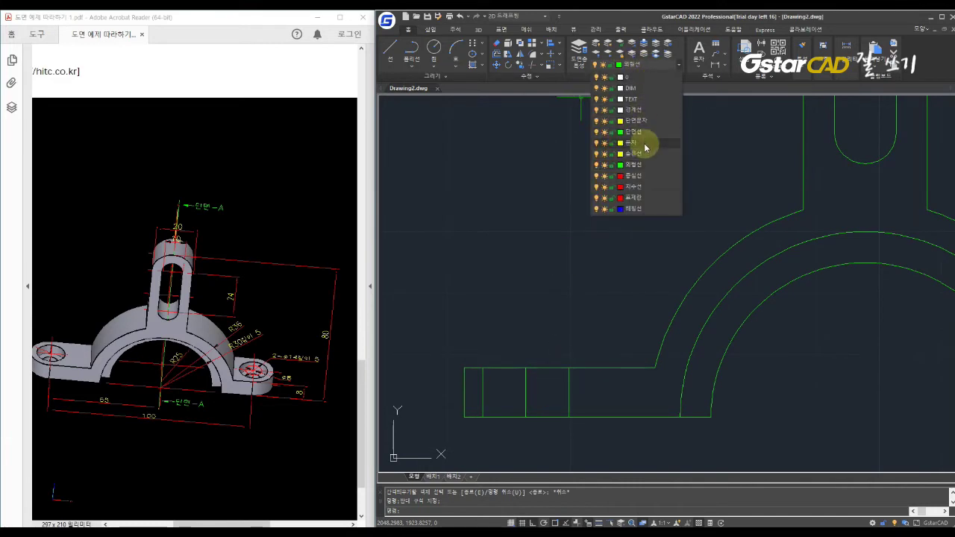
left_click(646, 155)
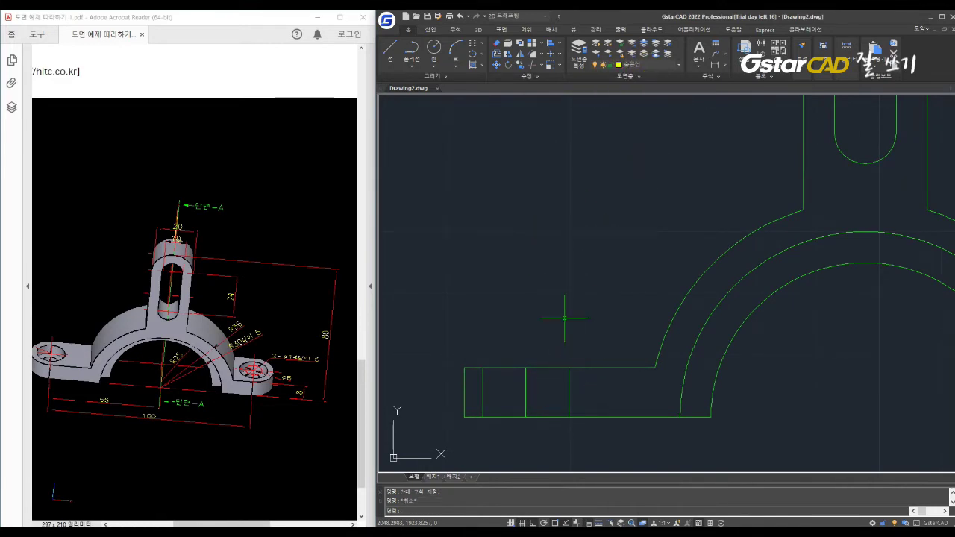
left_click(544, 392)
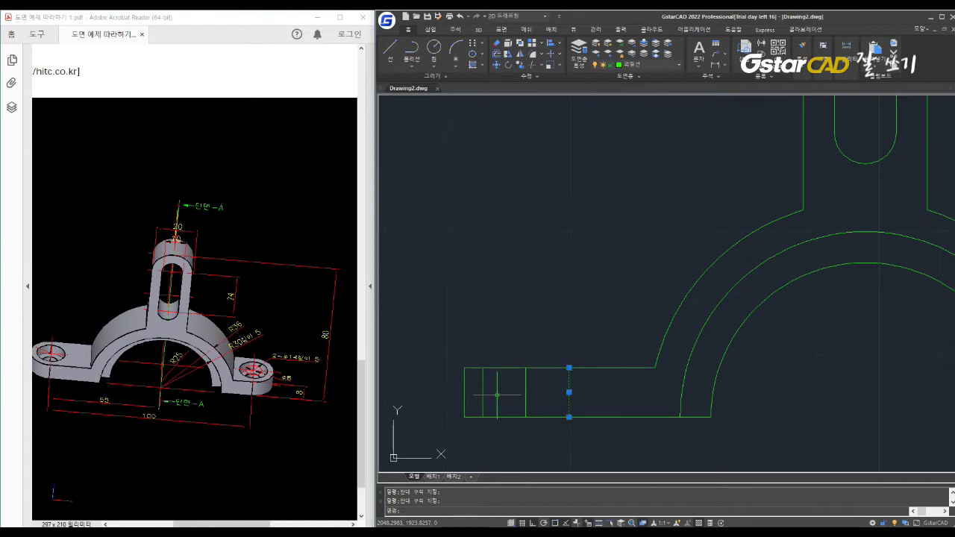
key("ctrl+1")
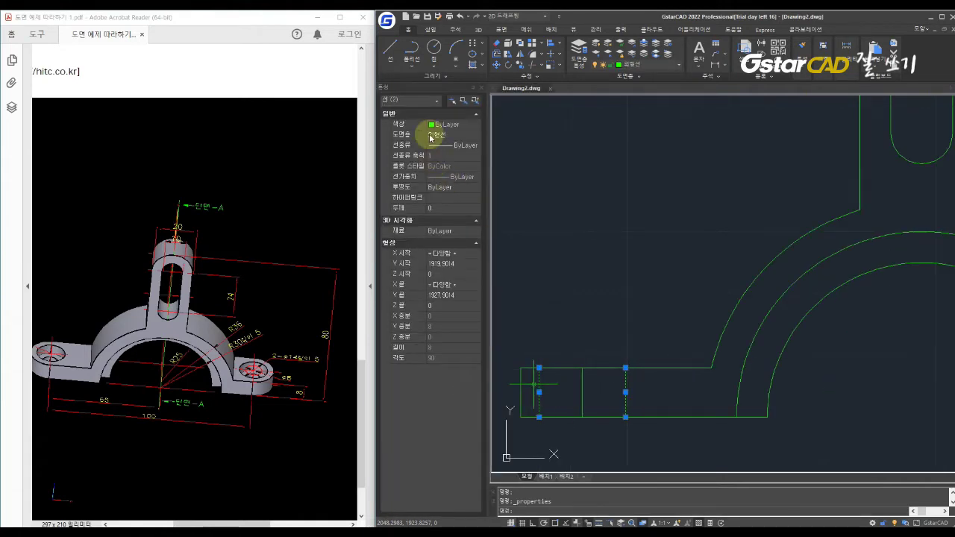
left_click(457, 135)
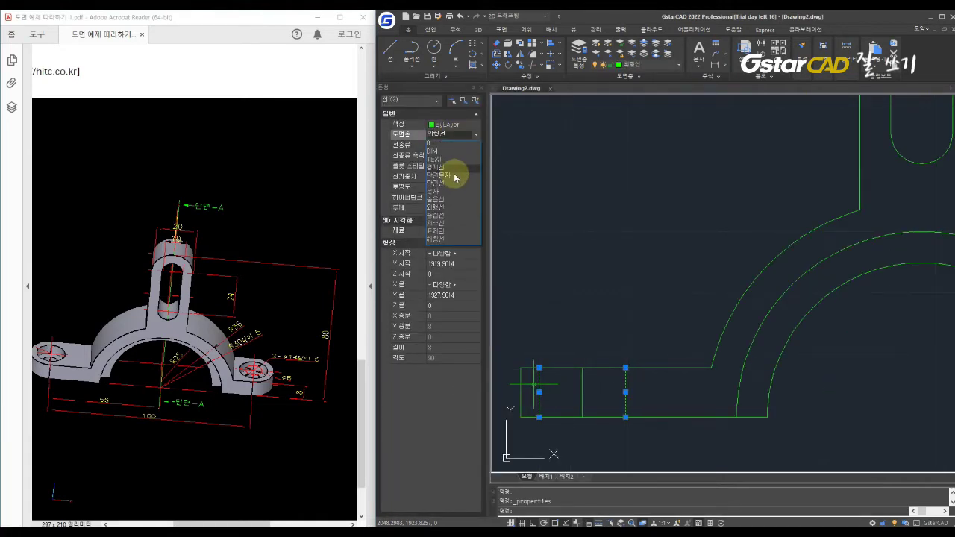
left_click(449, 202)
left_click(604, 271)
key("Escape")
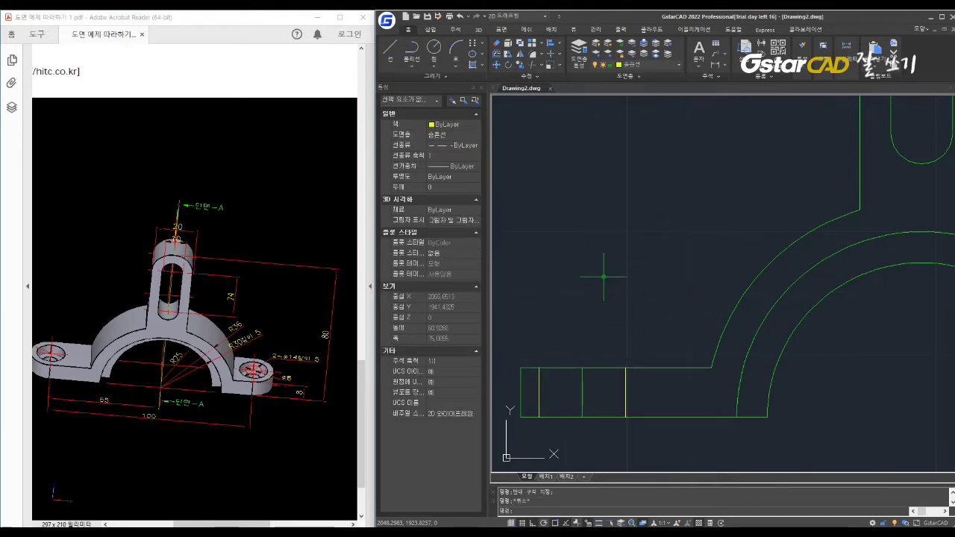
left_click(487, 88)
scroll(564, 319, "down", 1)
left_click(539, 304)
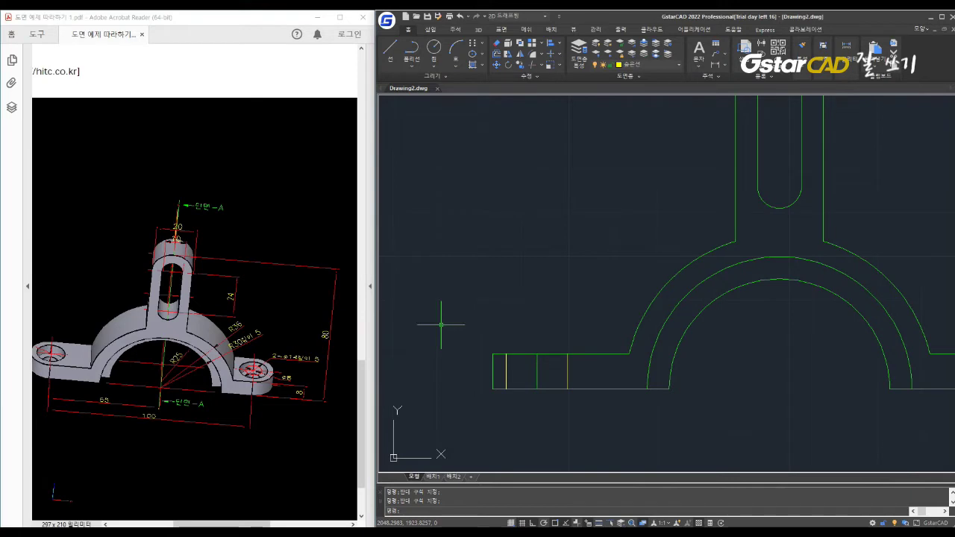
Step: Offset a left foot line 5 units inward for the counterbore
type("o")
right_click(547, 322)
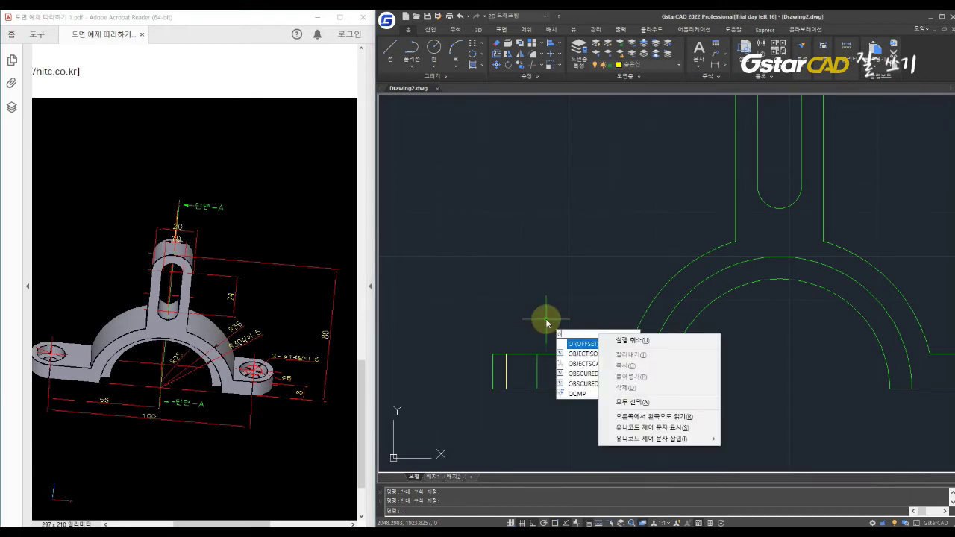
left_click(548, 323)
key("Return")
type("5")
key("Return")
left_click(552, 355)
left_click(593, 367)
key("Escape")
Step: Trim the excess of the 5-unit offset line inside the foot
type("tr")
key("Return")
left_click_drag(634, 389, 499, 365)
key("Return")
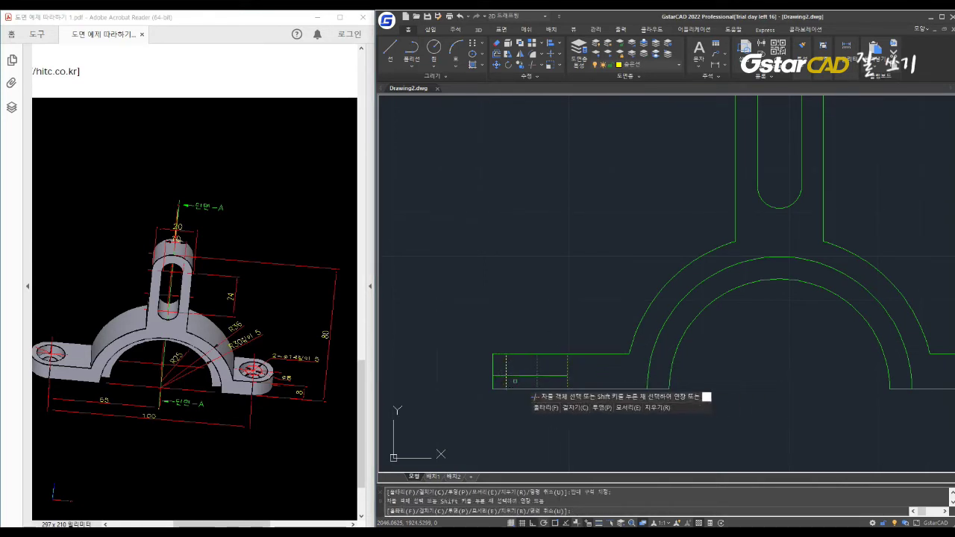
left_click_drag(609, 379, 499, 371)
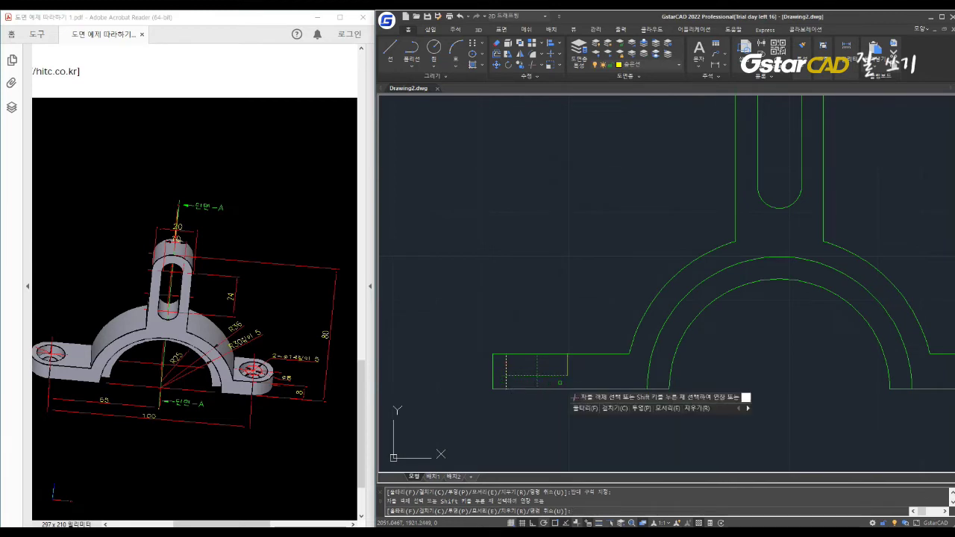
left_click(518, 377)
left_click(504, 381)
key("Escape")
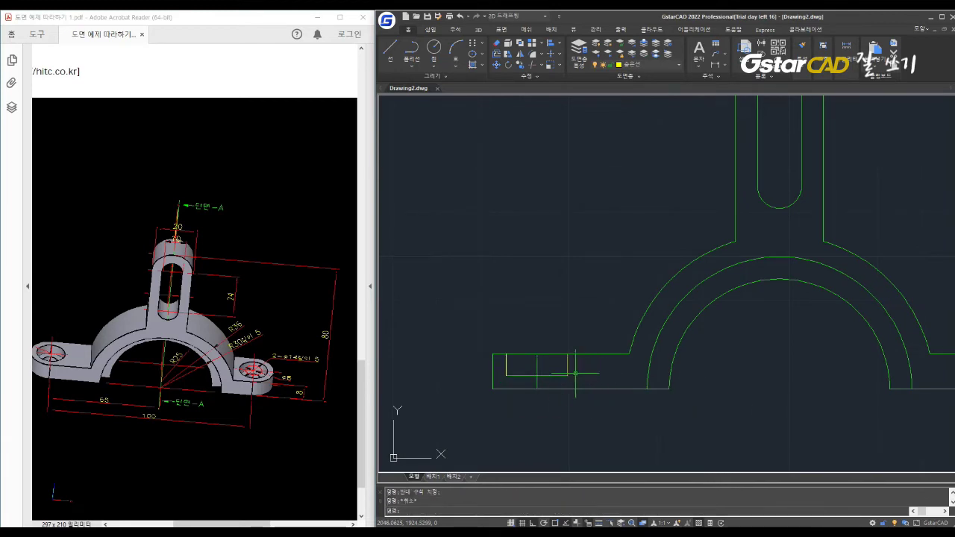
Step: Offset a line 4 units to form the counterbore's next step
type("o")
key("Return")
type("4")
key("Return")
left_click(565, 356)
left_click(543, 364)
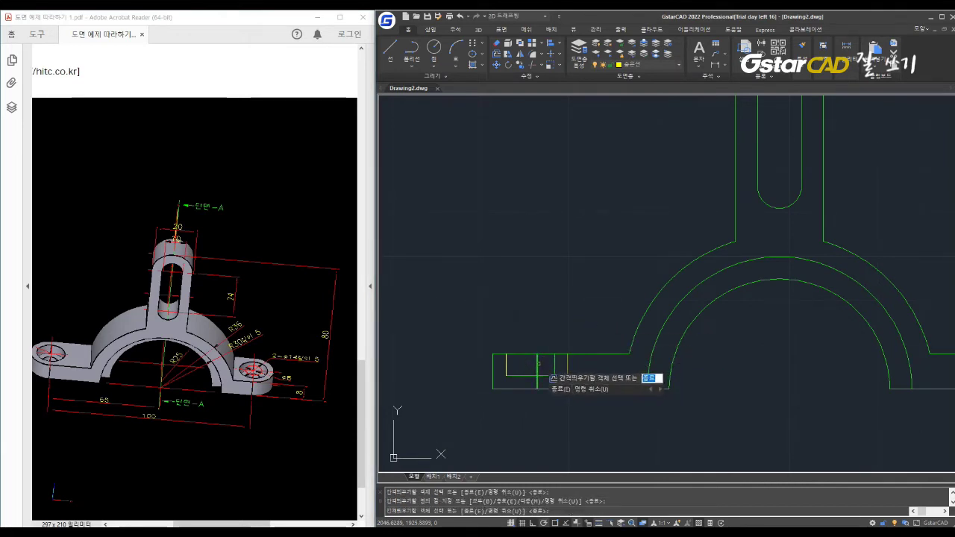
key("Escape")
Step: Trim the excess segments of the 4-unit offset line
type("tr")
key("Return")
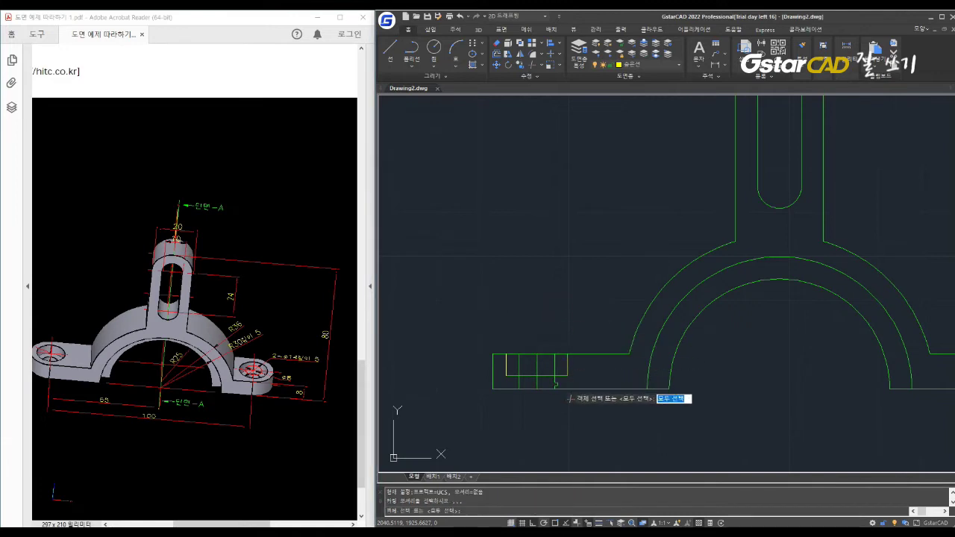
left_click(515, 364)
key("Return")
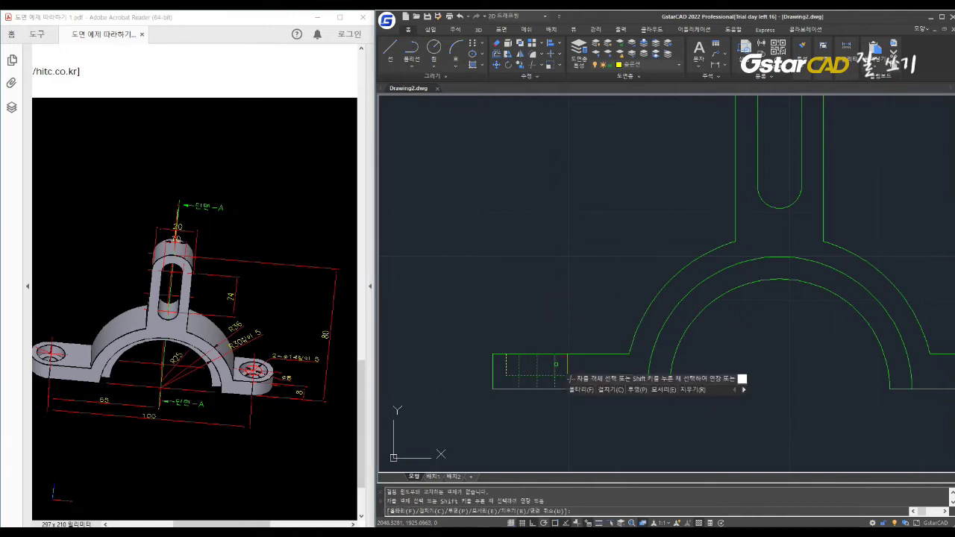
left_click(535, 380)
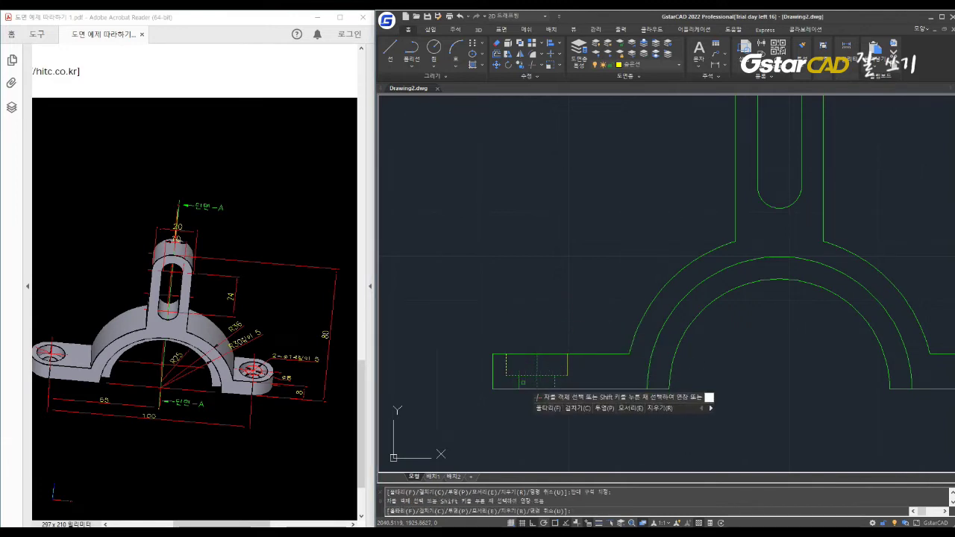
left_click(526, 375)
key("Escape")
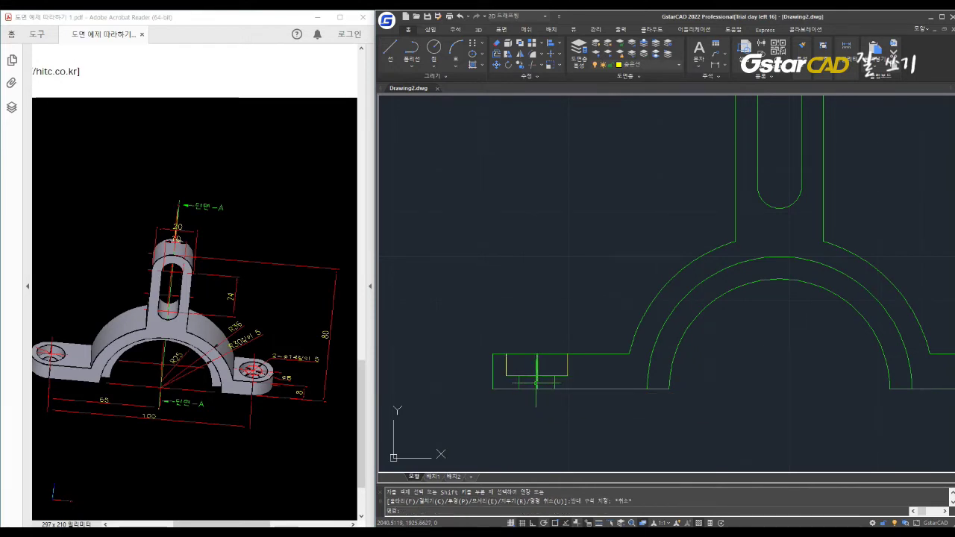
Step: Erase the leftover short vertical lines in the left foot
left_click(518, 380)
type("e")
key("Return")
type("e")
key("Return")
type("tr")
key("Return")
left_click_drag(571, 392, 512, 366)
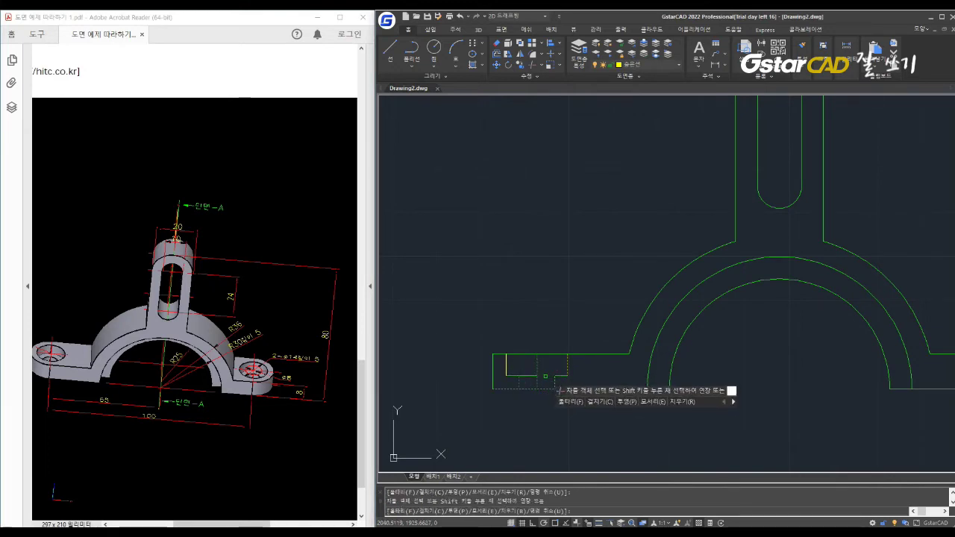
key("Escape")
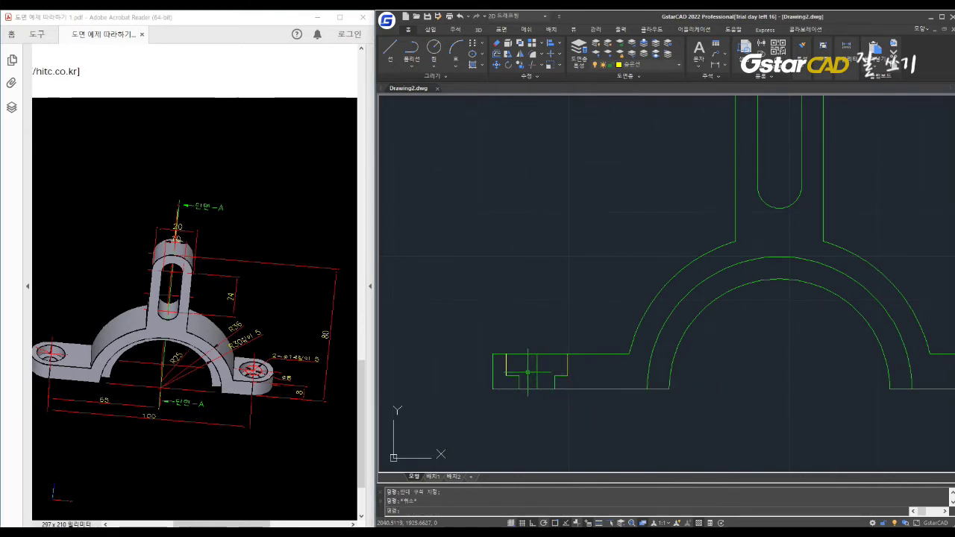
Step: Use MA to match three counterbore lines to the yellow hidden line's properties
type("ma")
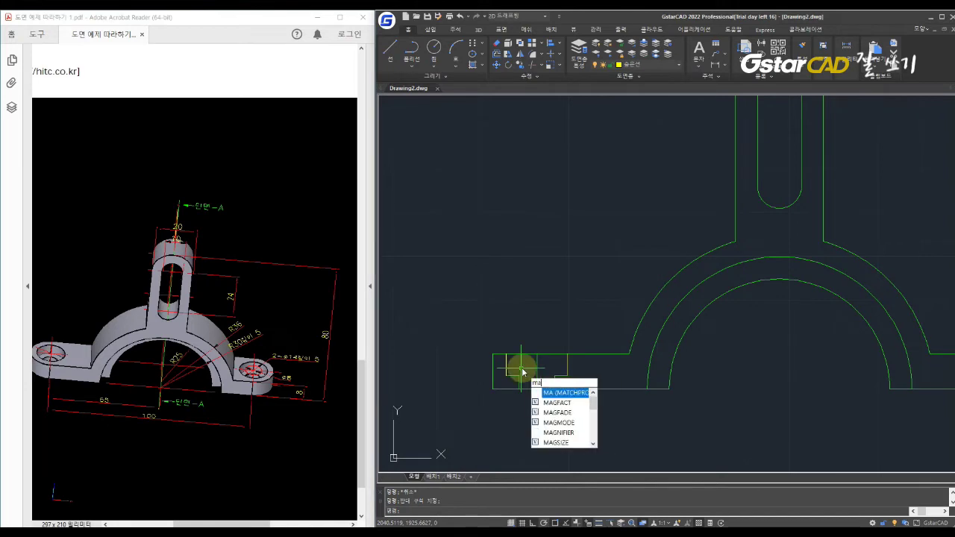
key("Return")
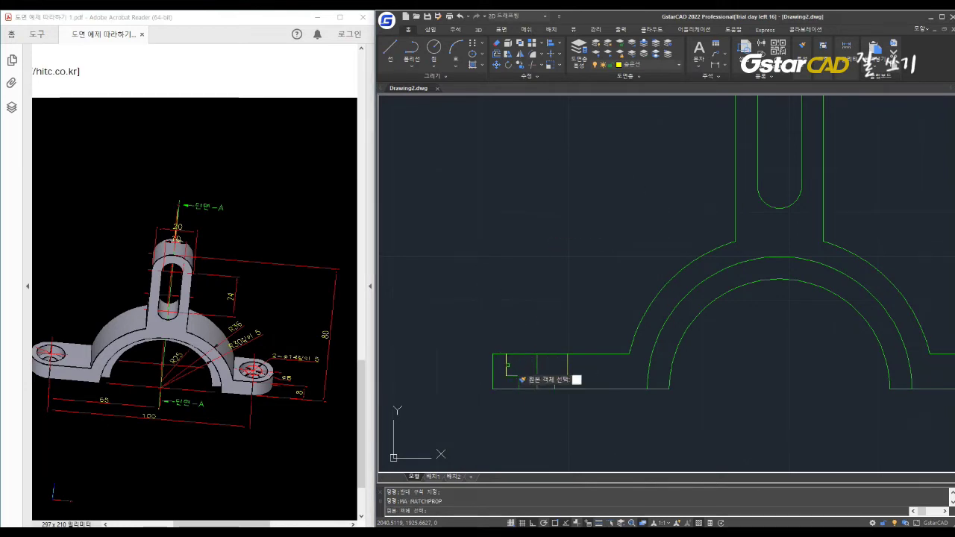
key("Escape")
type("ma")
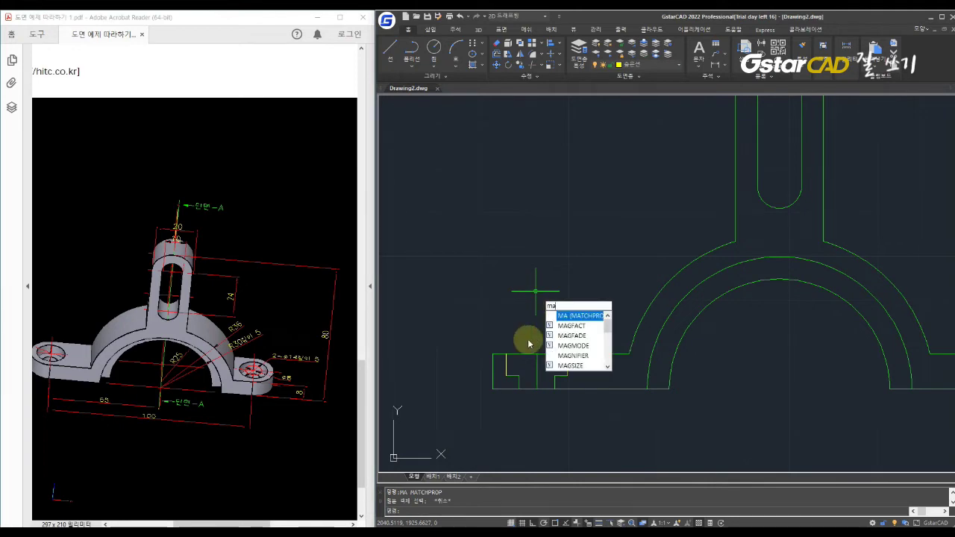
key("Return")
left_click(506, 363)
left_click(514, 377)
left_click(519, 381)
left_click(561, 376)
key("Escape")
key("Escape")
scroll(585, 376, "down", 2)
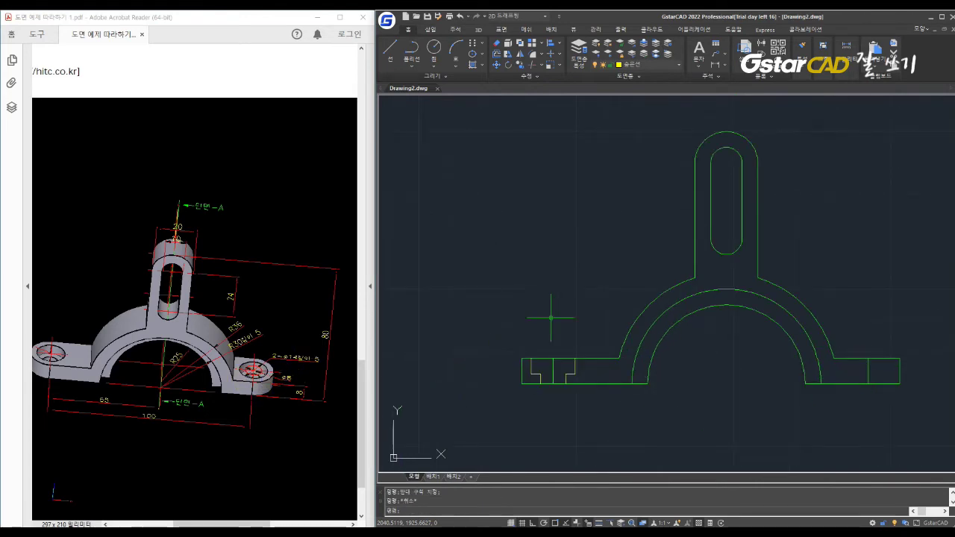
Step: Copy the three counterbore lines from the left foot into the right foot
scroll(564, 335, "up", 2)
scroll(571, 384, "down", 2)
left_click(594, 342)
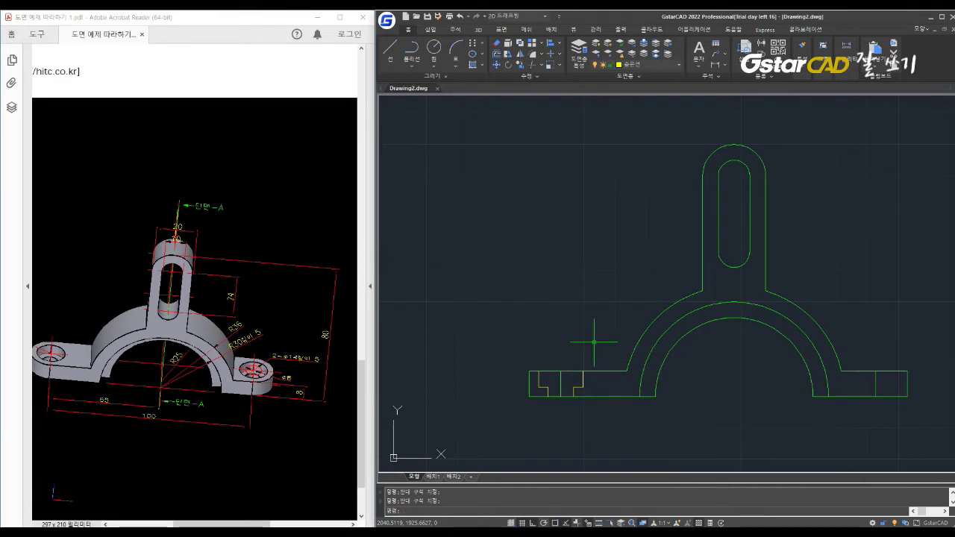
type("co")
key("Return")
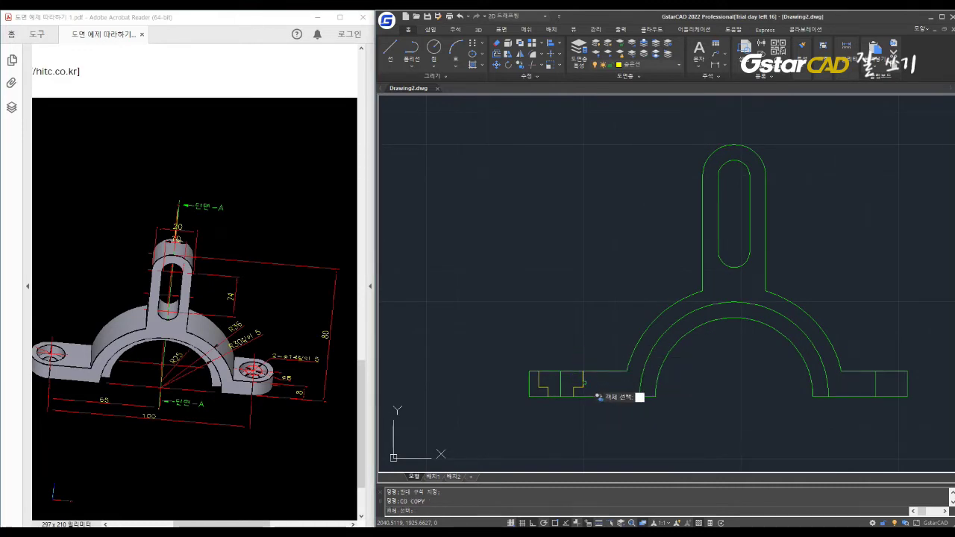
left_click(587, 392)
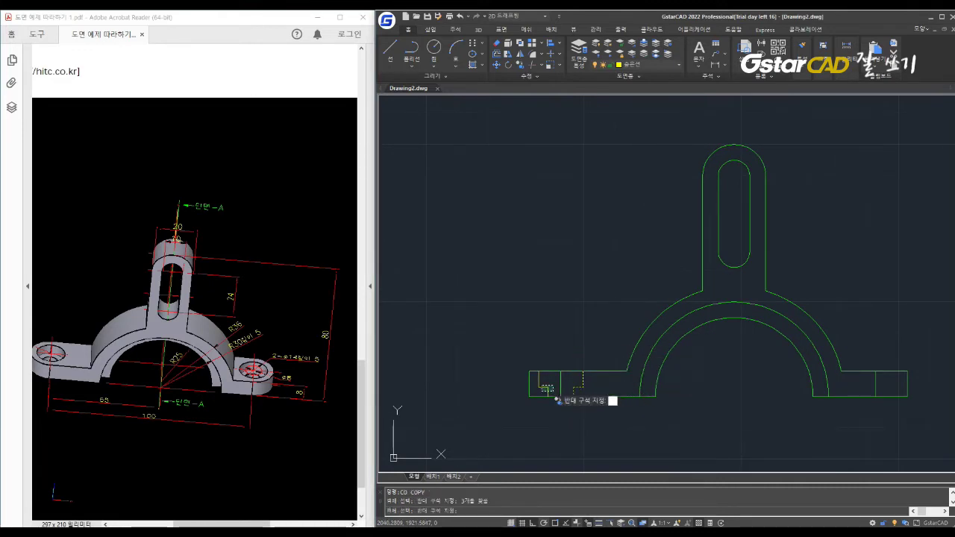
key("Return")
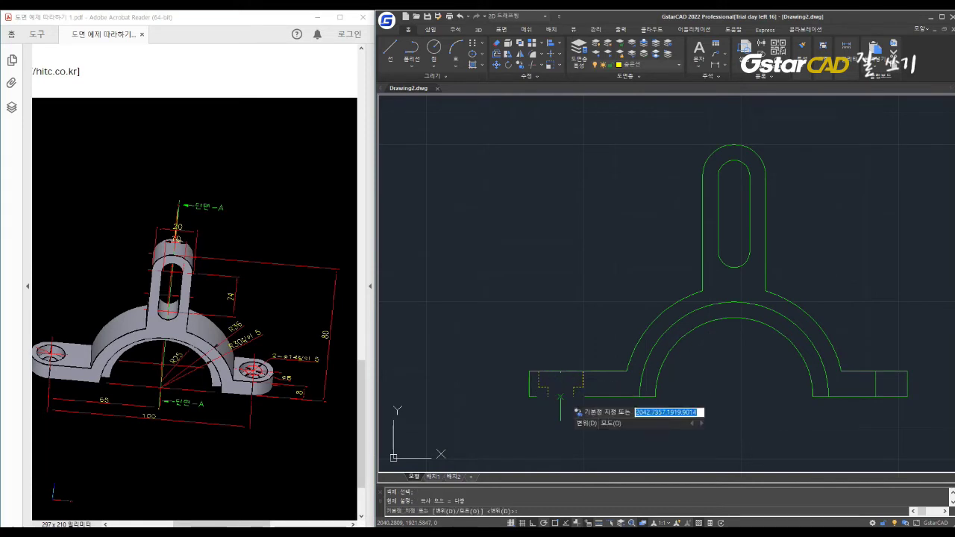
left_click(560, 396)
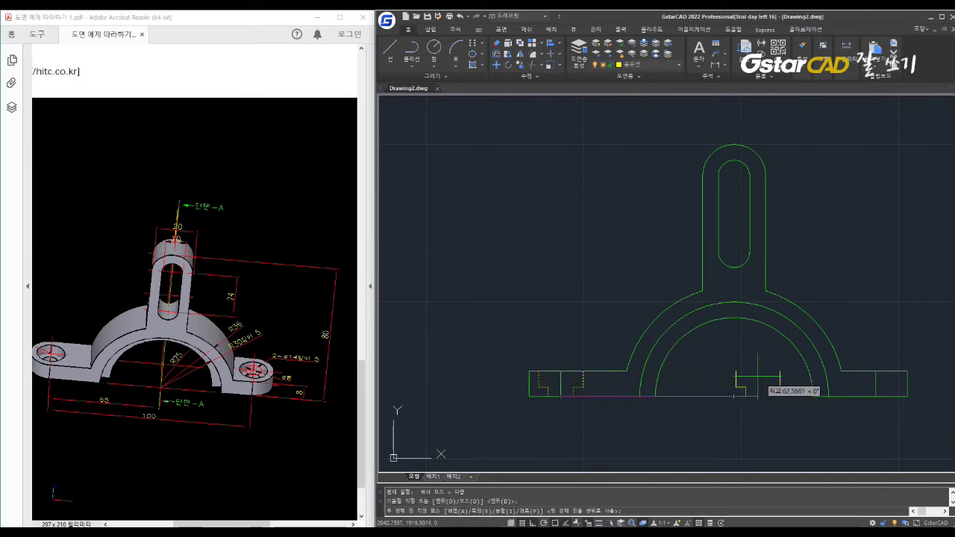
left_click(875, 396)
key("Escape")
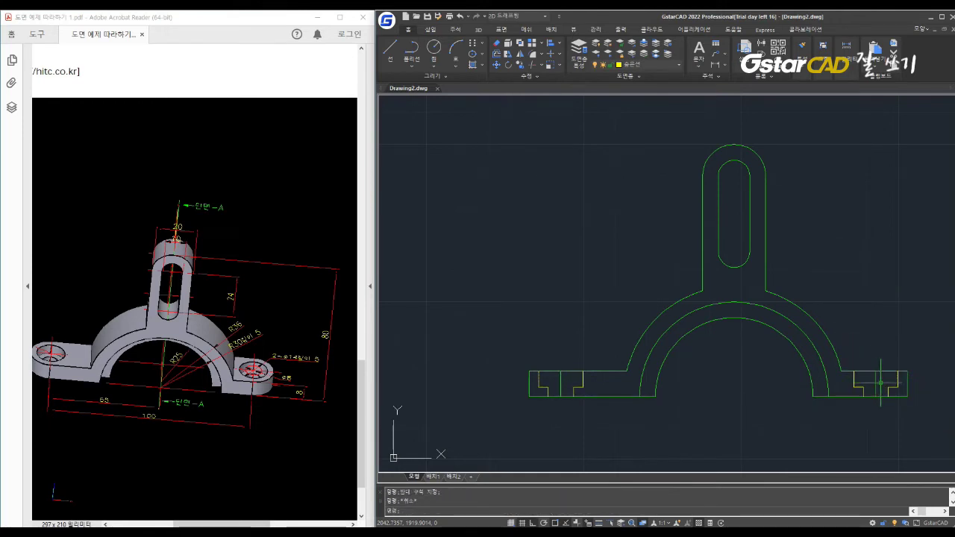
Step: Move both bolt-hole axis lines onto the 중심선 centre line layer
left_click(875, 380)
left_click(564, 382)
key("ctrl+1")
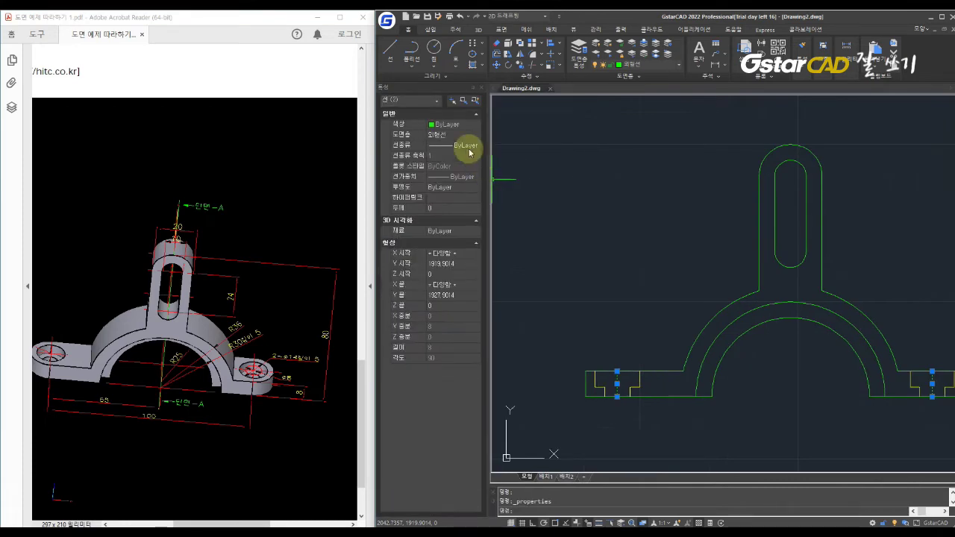
left_click(465, 134)
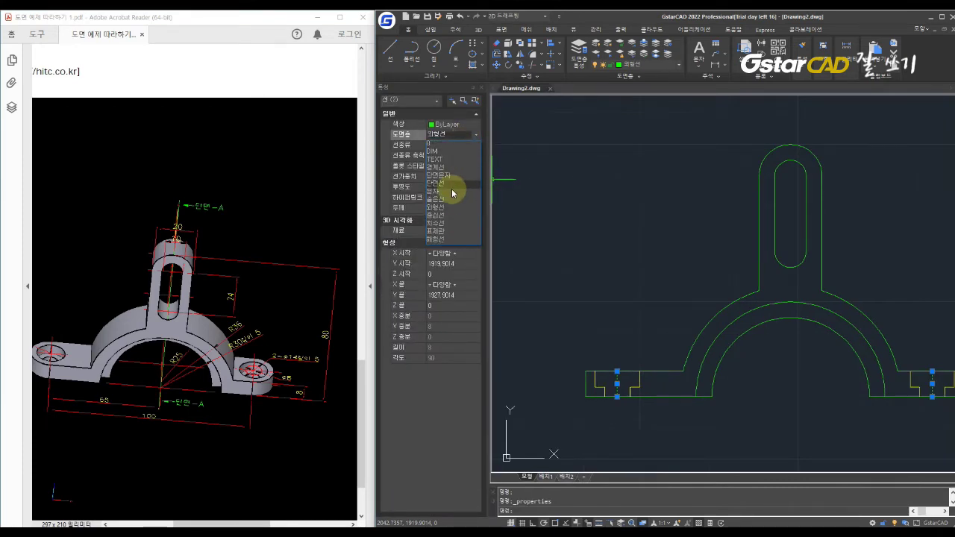
left_click(448, 216)
key("Escape")
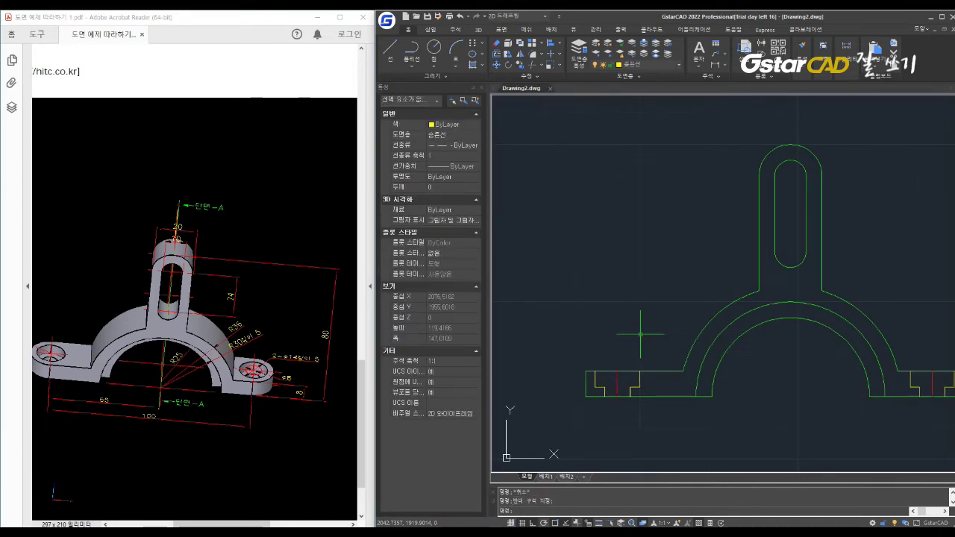
scroll(637, 341, "down", 3)
middle_click_drag(816, 284, 776, 299)
left_click_drag(297, 316, 245, 239)
Step: Make the outline layer current
scroll(650, 302, "down", 3)
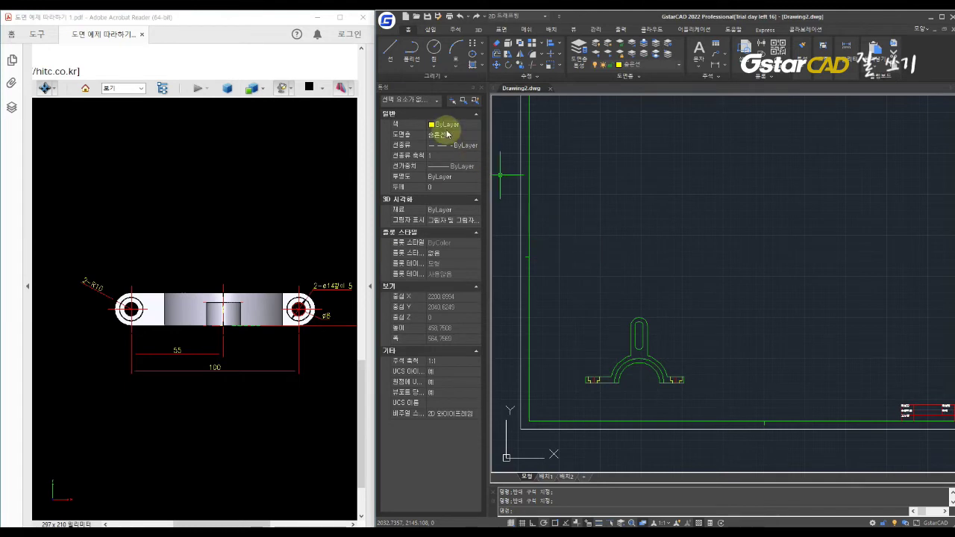
left_click(678, 388)
left_click(715, 397)
key("Escape")
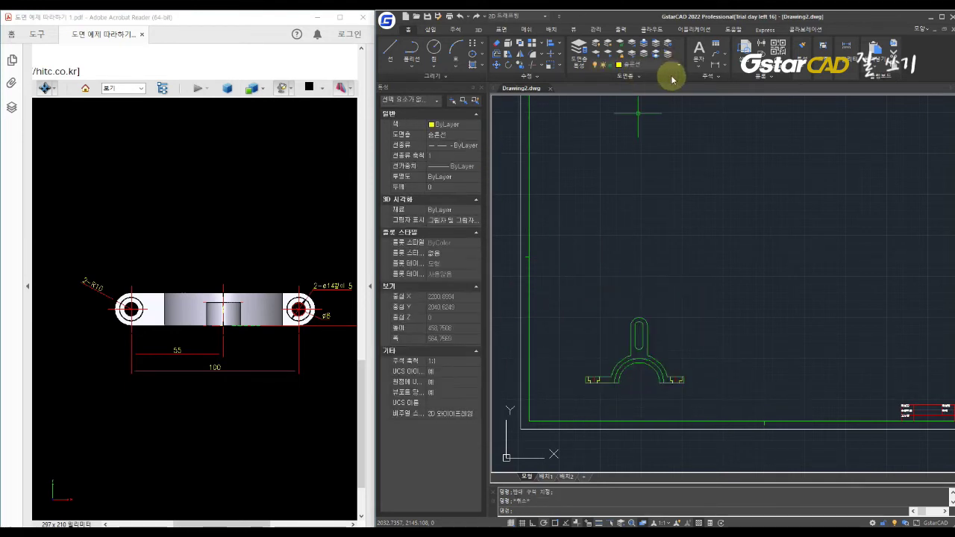
left_click(678, 66)
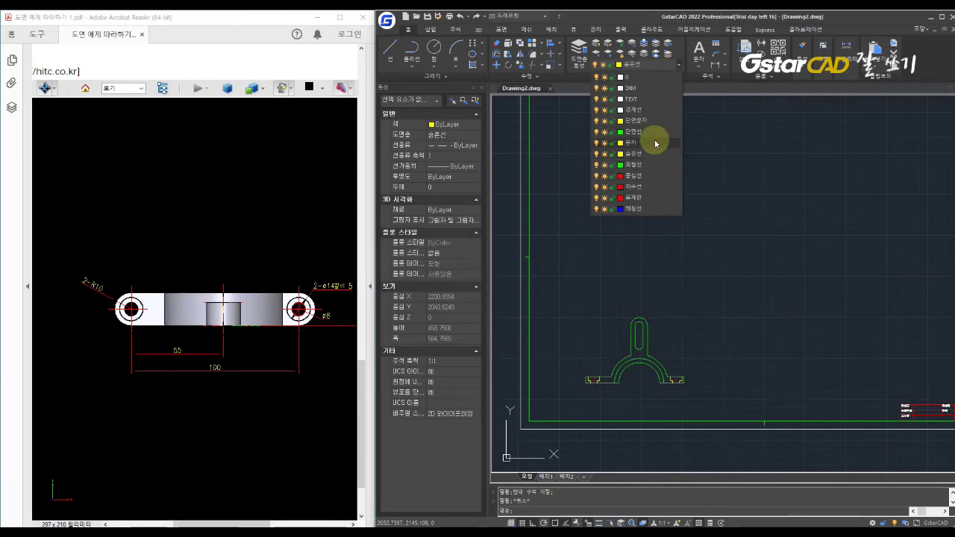
left_click(649, 155)
Step: Draw three vertical projection lines up from the front view's left end, right end and lower-left corner
type("l")
key("Return")
left_click(586, 377)
left_click(585, 197)
key("Escape")
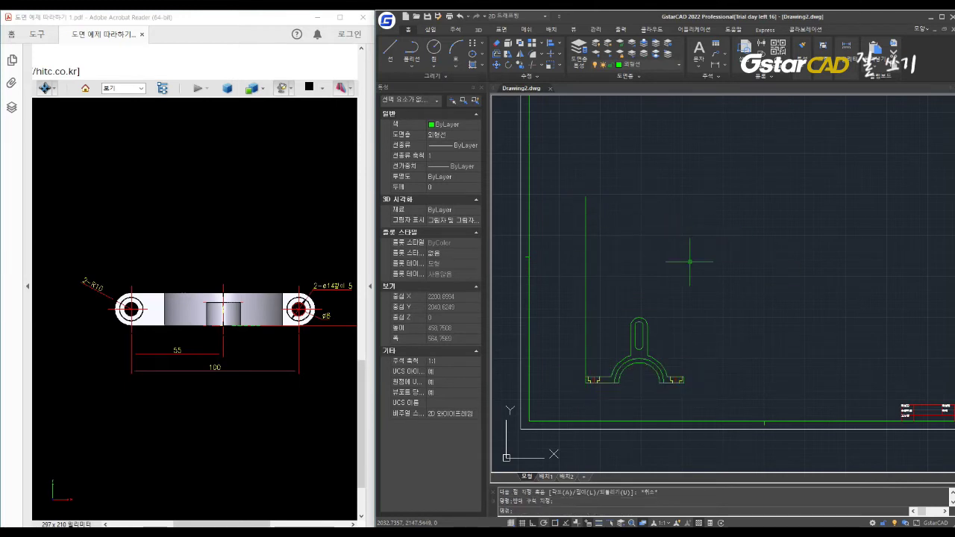
key("Return")
left_click(684, 379)
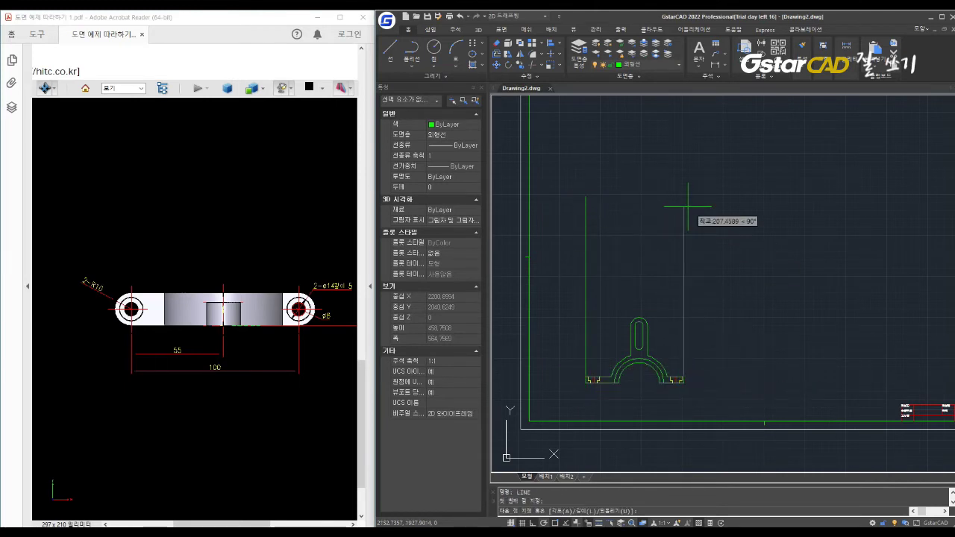
left_click(688, 192)
key("Escape")
left_click(701, 199)
key("Escape")
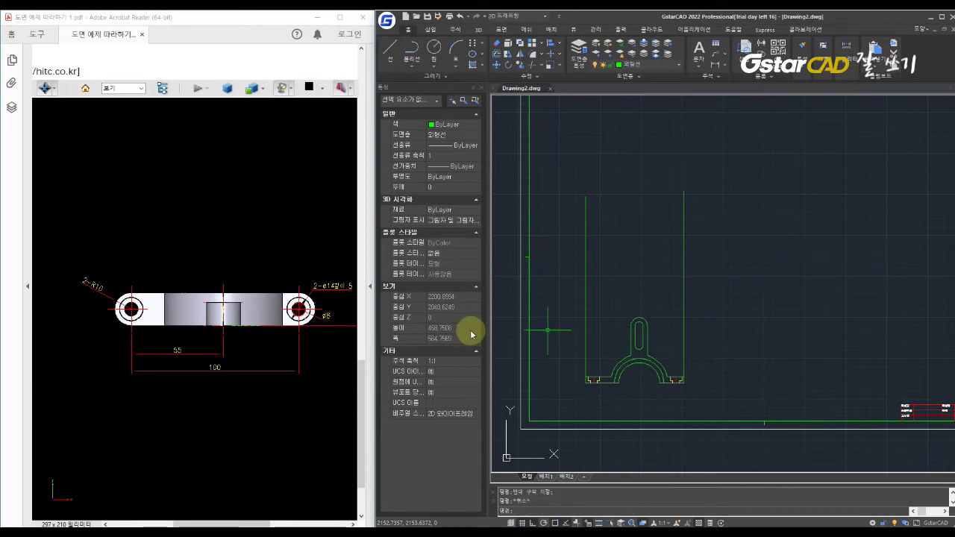
key("Escape")
key("Return")
left_click(595, 379)
left_click(595, 193)
key("Escape")
key("Return")
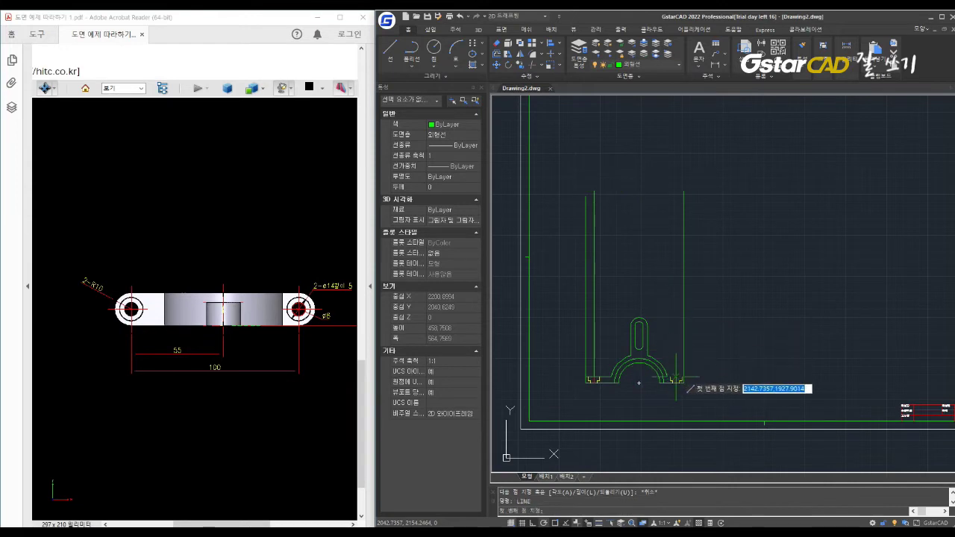
key("Escape")
left_click(633, 187)
key("Escape")
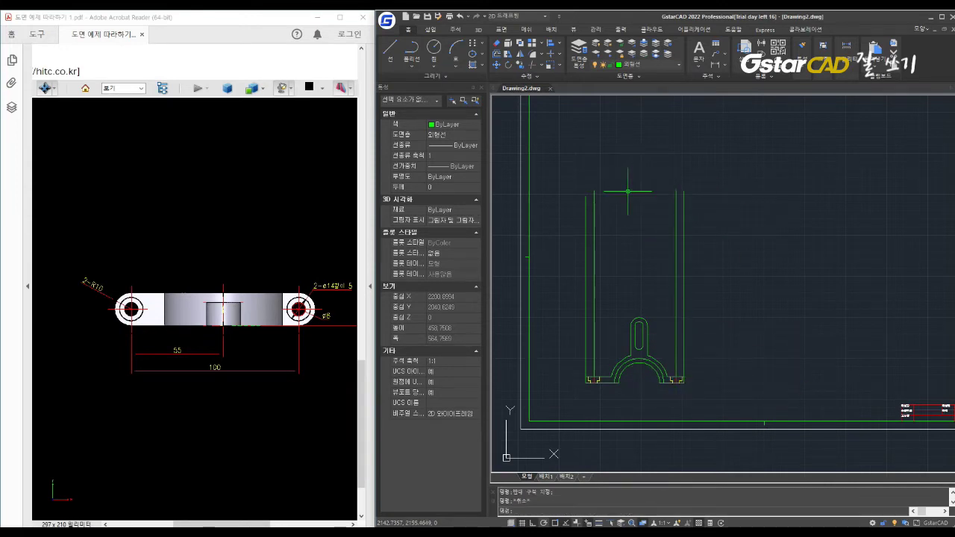
key("Return")
Step: Draw the top view's horizontal edge across the front view's width
left_click(576, 212)
left_click(745, 212)
key("Escape")
left_click_drag(656, 226, 666, 256)
key("Escape")
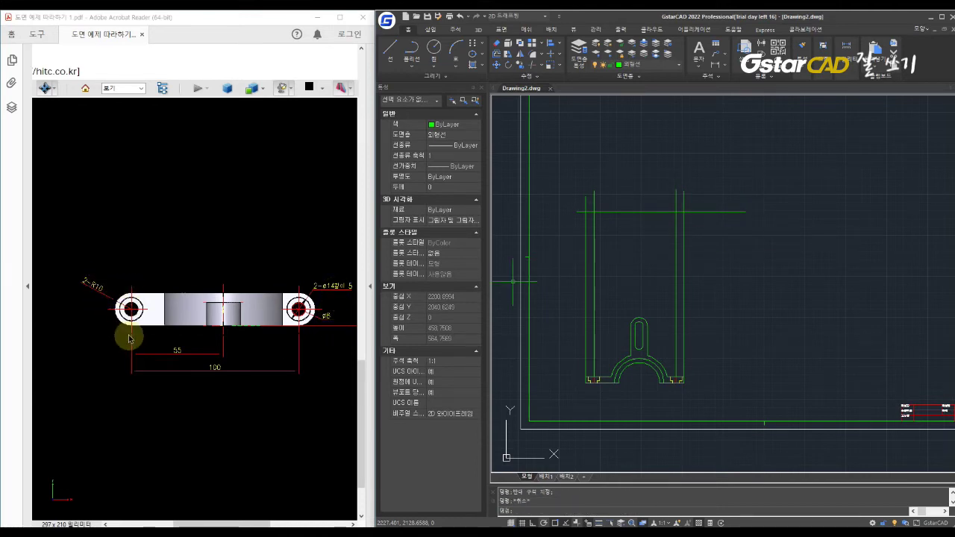
Step: Offset the horizontal edge 20 units downward to form the rectangle's lower side
type("o")
key("Return")
type("20")
key("Return")
left_click(640, 213)
left_click(644, 236)
key("Escape")
Step: Trim the projection lines and stubs outside the 20-deep rectangle
type("tr")
key("Return")
left_click(713, 251)
left_click(575, 214)
left_click(776, 246)
left_click(714, 202)
left_click(716, 243)
left_click(575, 260)
left_click(580, 217)
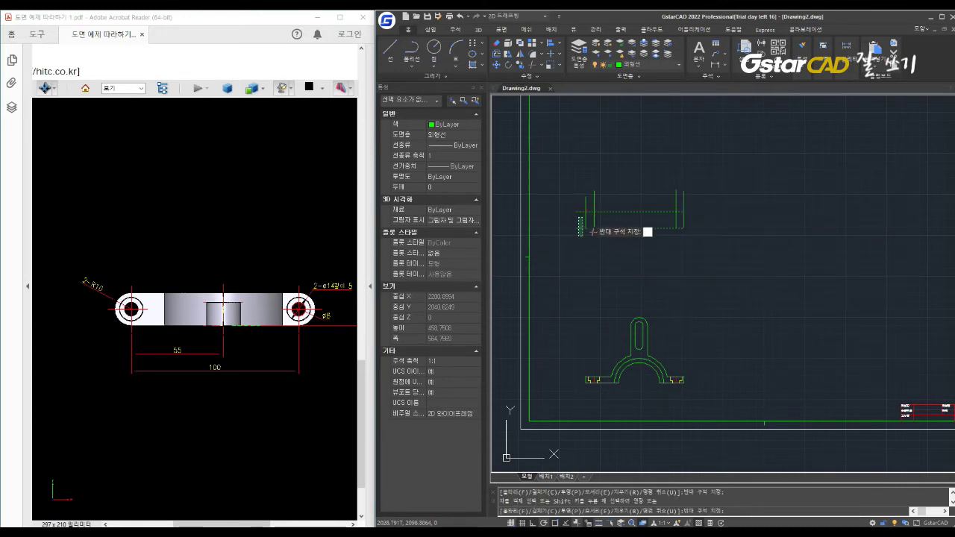
left_click(729, 209)
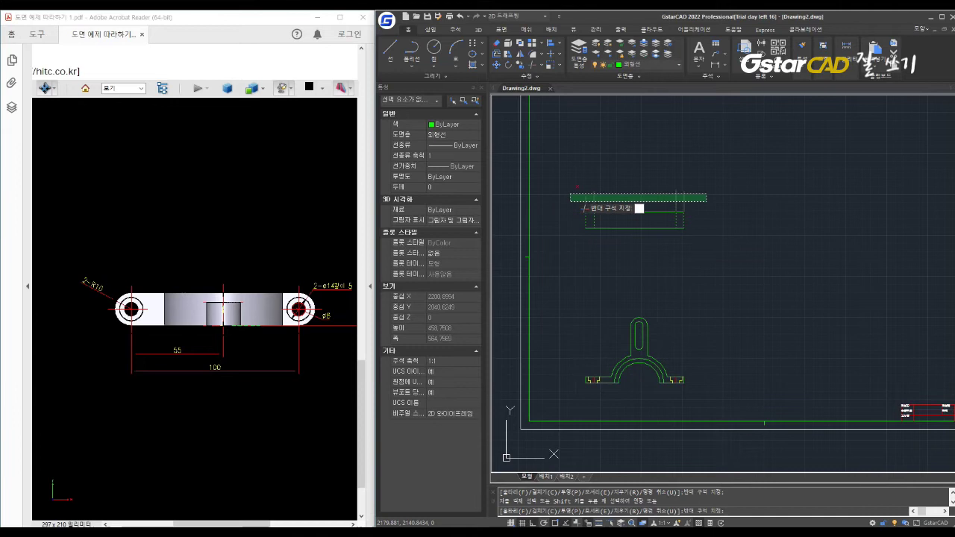
key("Escape")
left_click(746, 255)
scroll(632, 262, "up", 2)
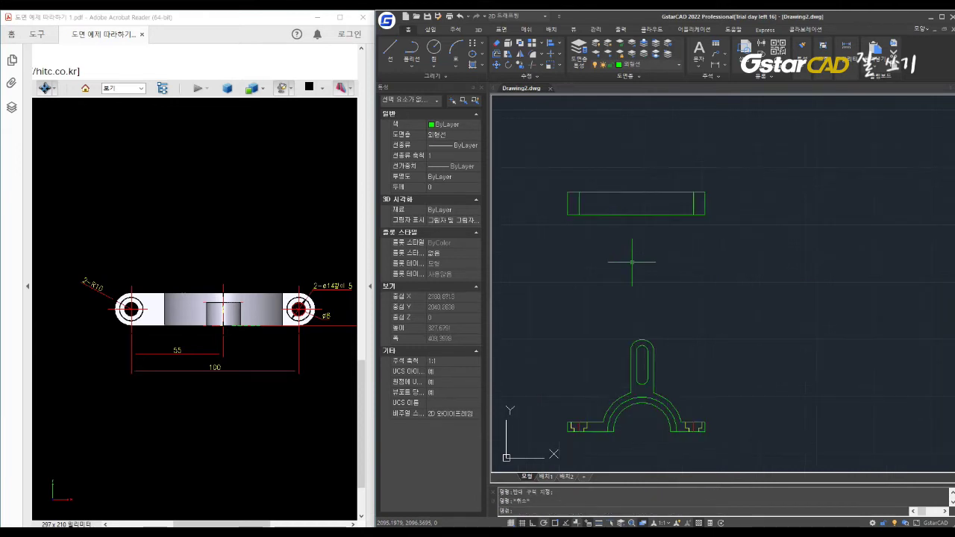
Step: Put the top view's two hole lines on the 중심선 layer
left_click(585, 206)
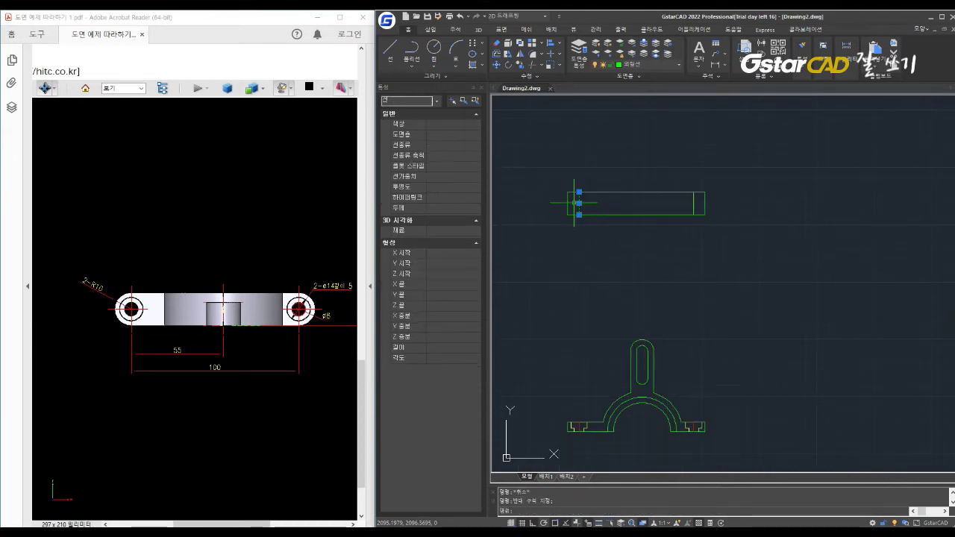
left_click(697, 203)
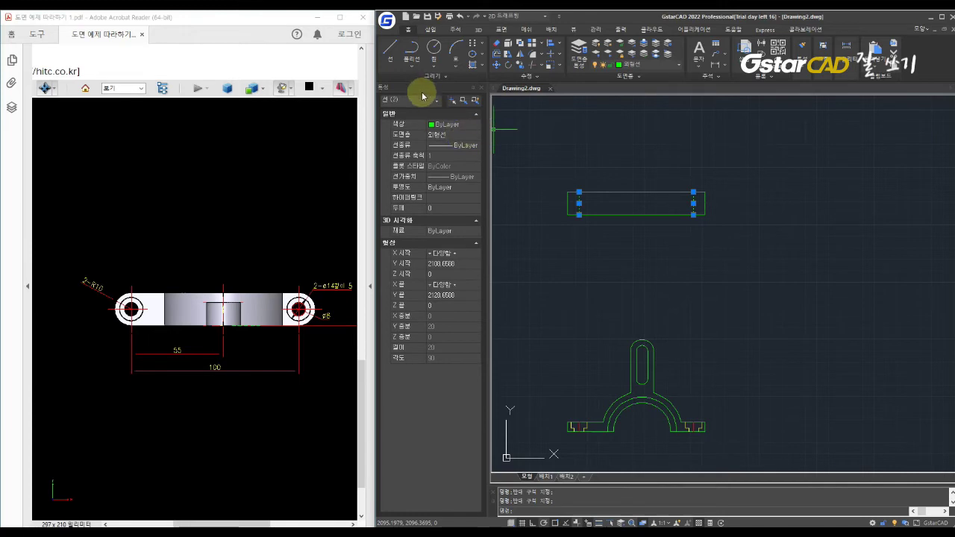
left_click(462, 136)
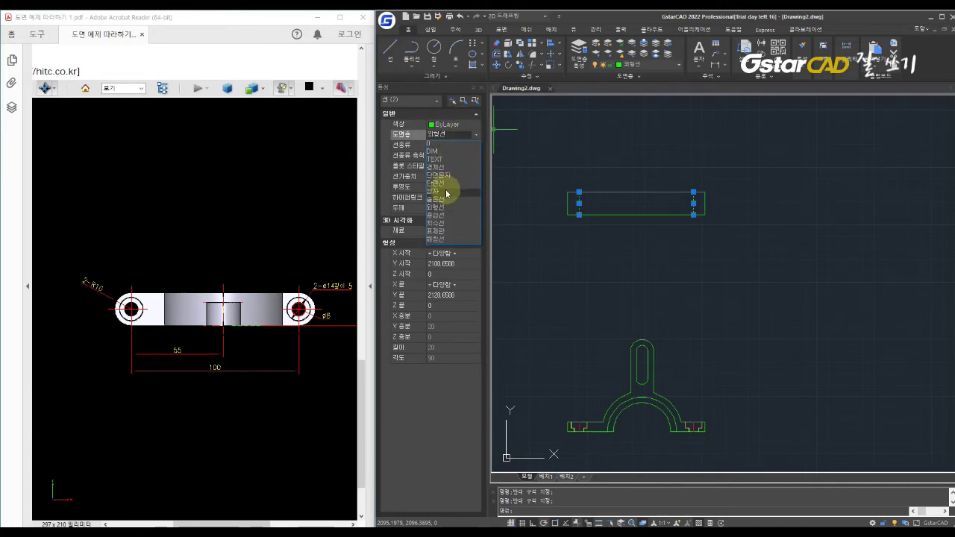
left_click(448, 216)
key("Escape")
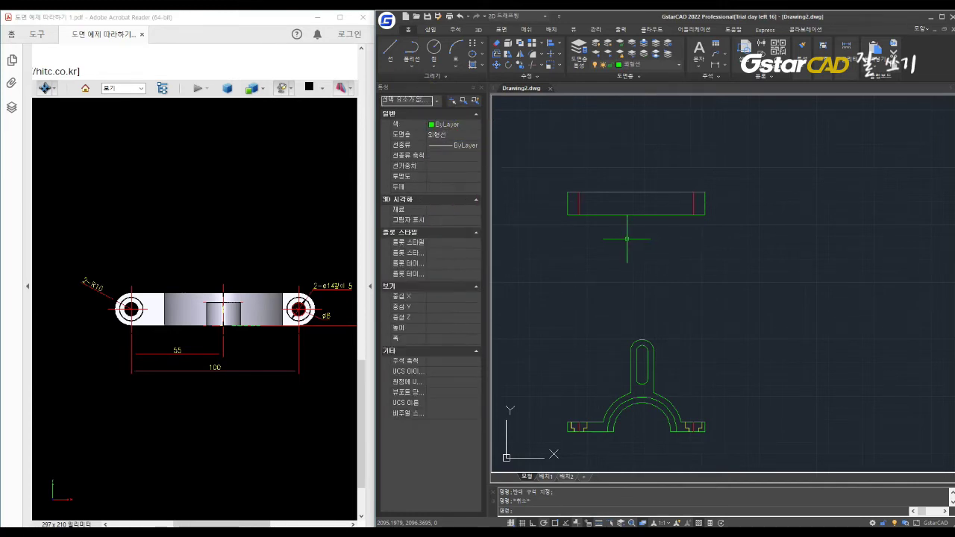
left_click(650, 262)
left_click(707, 297)
Step: Draw three vertical projection lines from the front view's stem and arch up through the top view
type("l")
key("Return")
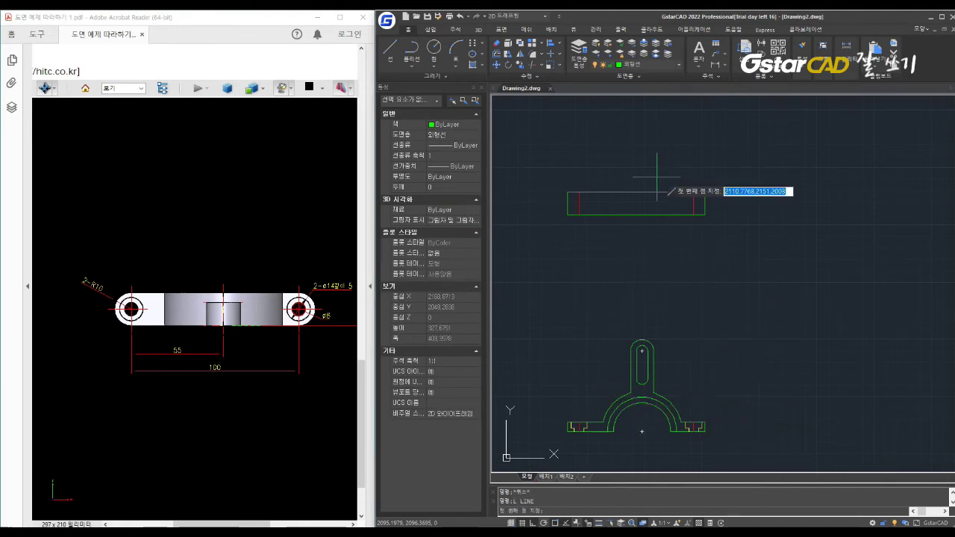
left_click(631, 341)
left_click(631, 140)
key("Escape")
key("Return")
left_click(654, 342)
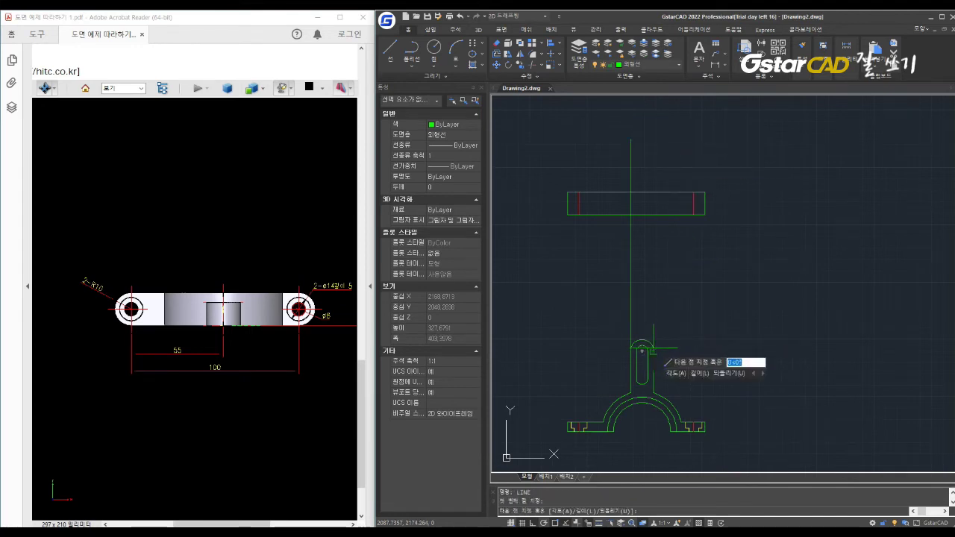
left_click(654, 159)
key("Escape")
left_click(728, 319)
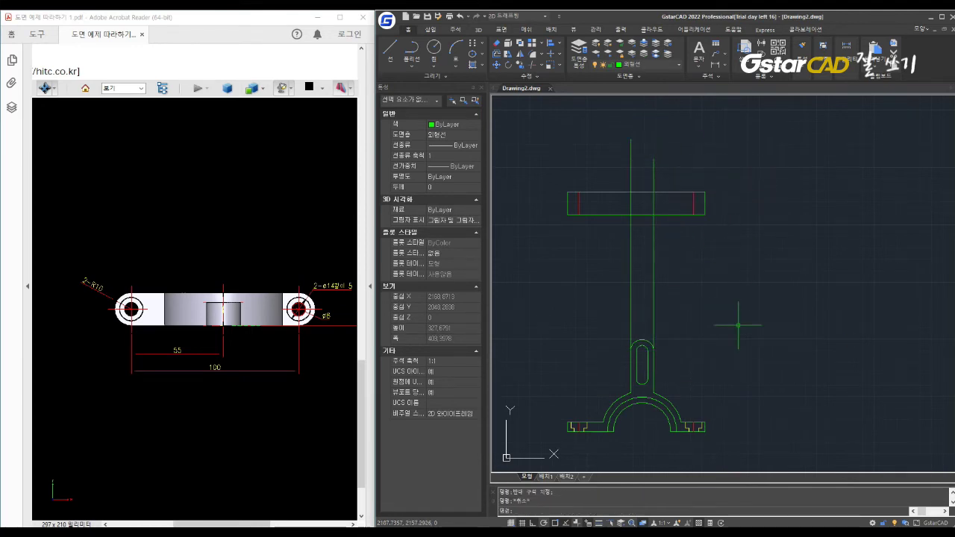
key("Return")
left_click(603, 423)
left_click(603, 140)
key("Escape")
key("Return")
left_click(642, 432)
key("Escape")
Step: Trim the new projection lines above and below the top-view rectangle
type("tr")
key("Return")
key("Return")
left_click_drag(737, 241, 638, 265)
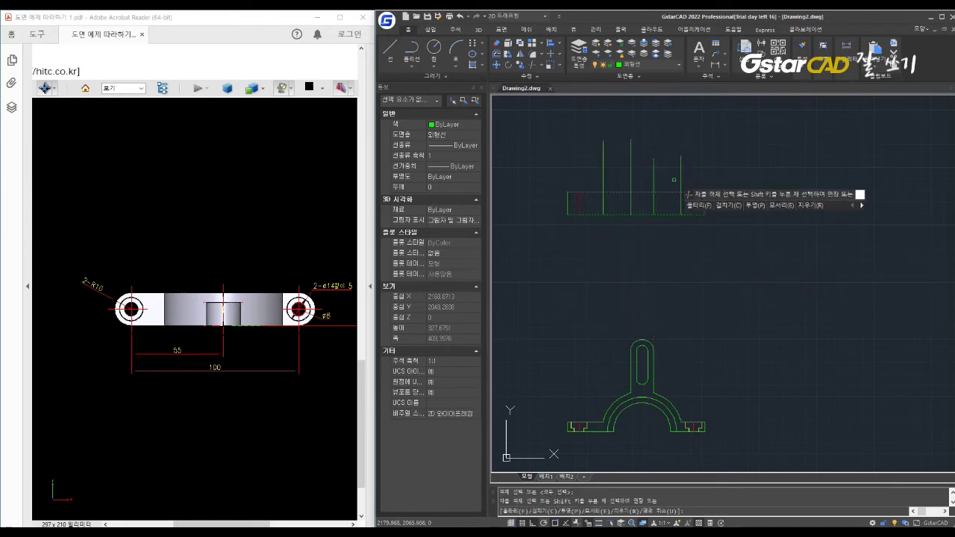
left_click_drag(720, 187, 564, 149)
key("Escape")
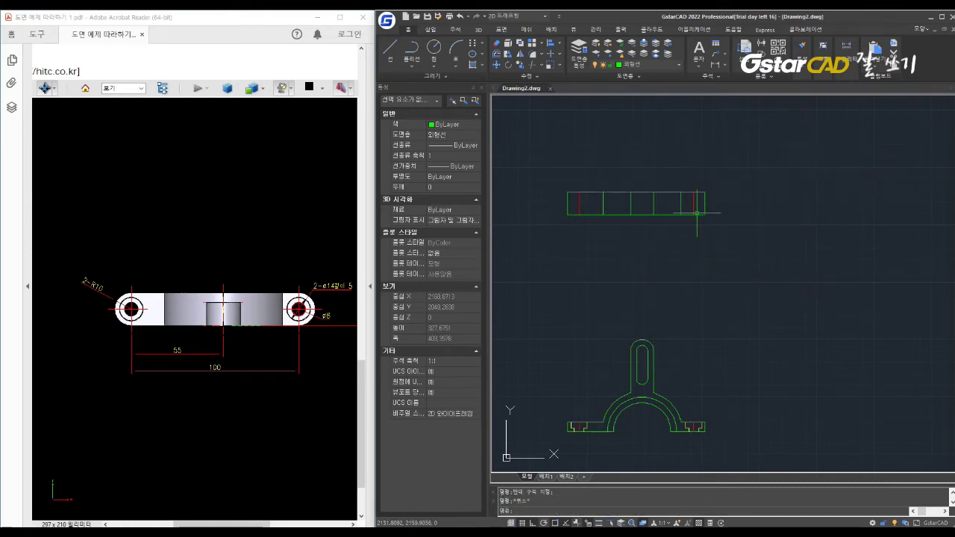
mouse_move(196, 298)
left_mouse_down()
mouse_move(277, 269)
mouse_move(265, 323)
mouse_move(296, 341)
mouse_move(196, 452)
mouse_move(257, 379)
mouse_move(278, 327)
mouse_move(279, 345)
left_mouse_up()
Step: Offset the top view edge 14 units inward to mark the notch
left_click(635, 292)
right_click(636, 283)
type("14")
key("Return")
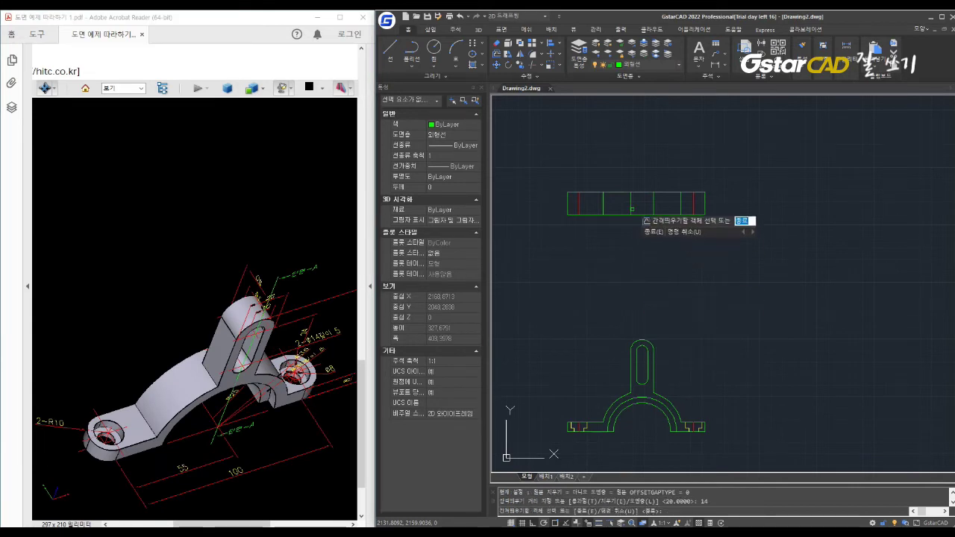
left_click(632, 210)
left_click(634, 207)
key("Escape")
Step: Trim the top-view lines against the notch sides to cut the notch
left_click(676, 261)
type("tr")
key("Return")
scroll(678, 217, "up", 2)
scroll(650, 202, "up", 2)
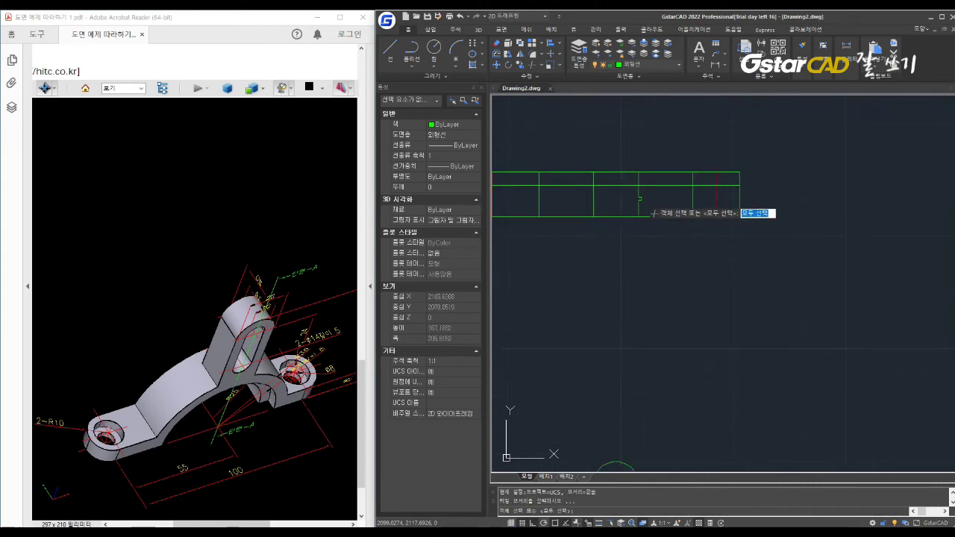
left_click(578, 193)
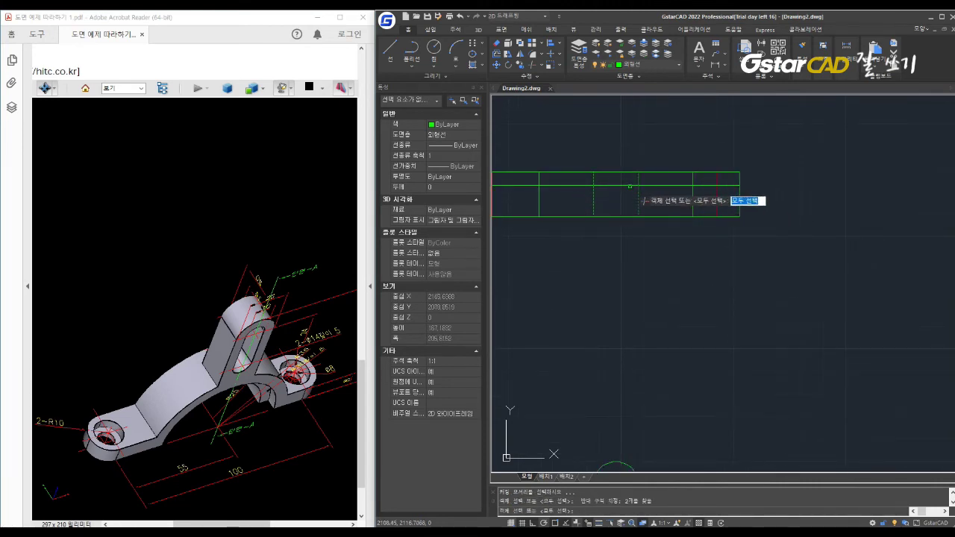
key("Return")
left_click(742, 183)
left_click(646, 190)
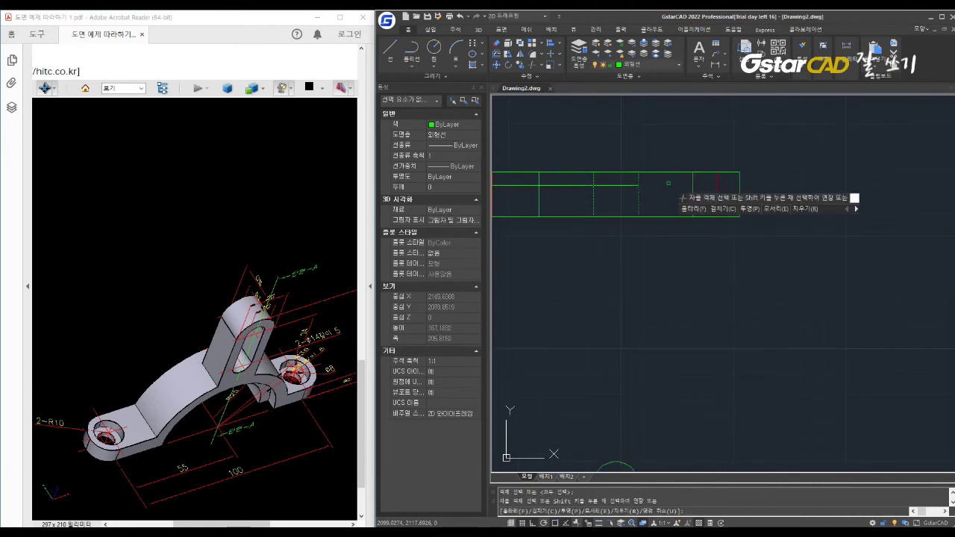
left_click(567, 185)
left_click_drag(645, 179, 589, 181)
left_click(612, 216)
scroll(612, 217, "down", 3)
middle_click_drag(635, 273, 662, 273)
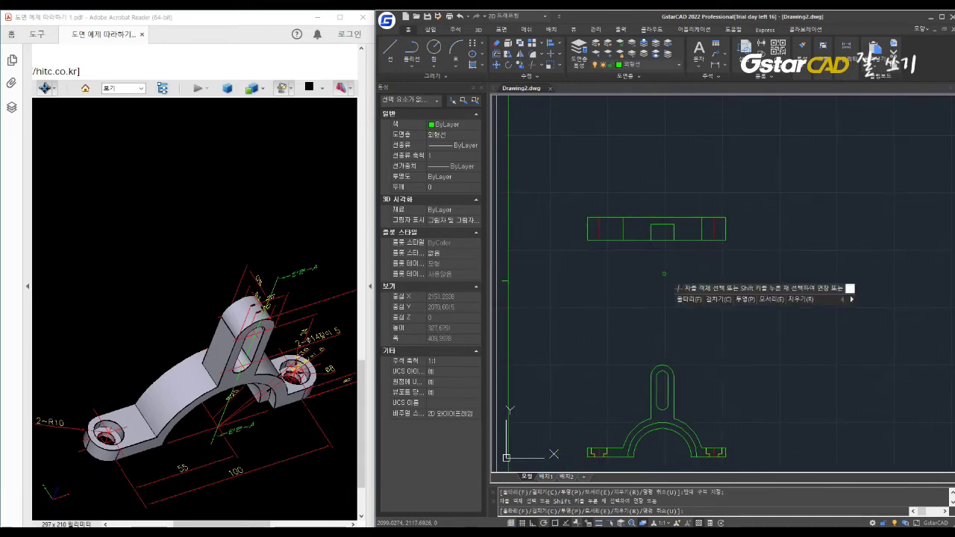
mouse_move(318, 298)
left_mouse_down()
mouse_move(141, 288)
mouse_move(336, 252)
mouse_move(274, 293)
mouse_move(221, 273)
left_mouse_up()
key("Escape")
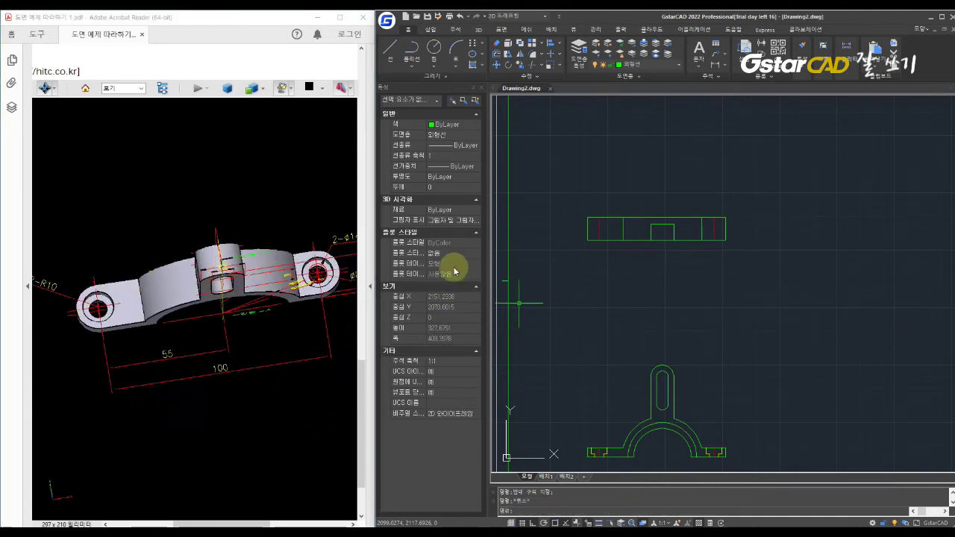
type("o")
Step: Offset the top view edge 10 units to create the mid-depth line
key("Return")
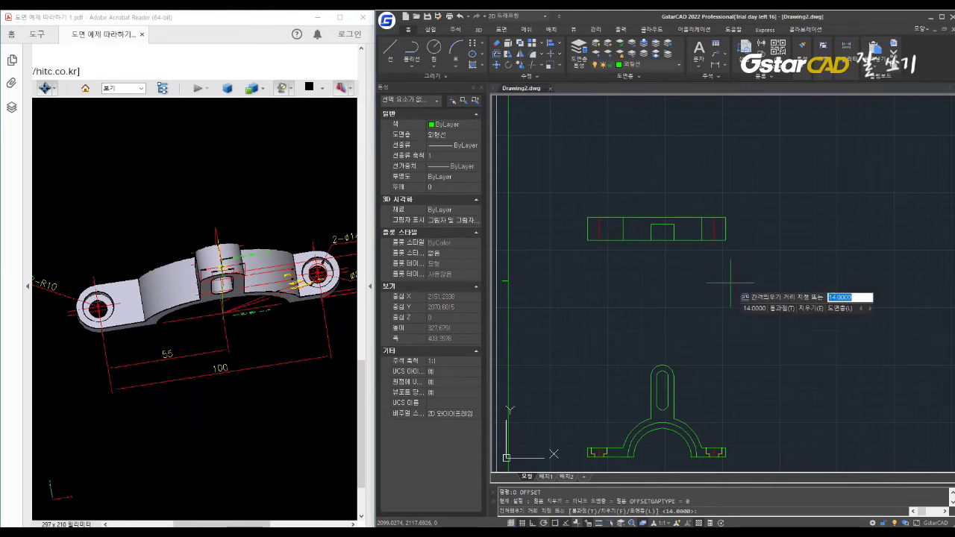
type("10")
key("Return")
left_click(661, 217)
left_click(637, 243)
key("Escape")
Step: Put the new middle line on the red 중심선 layer
left_click(638, 226)
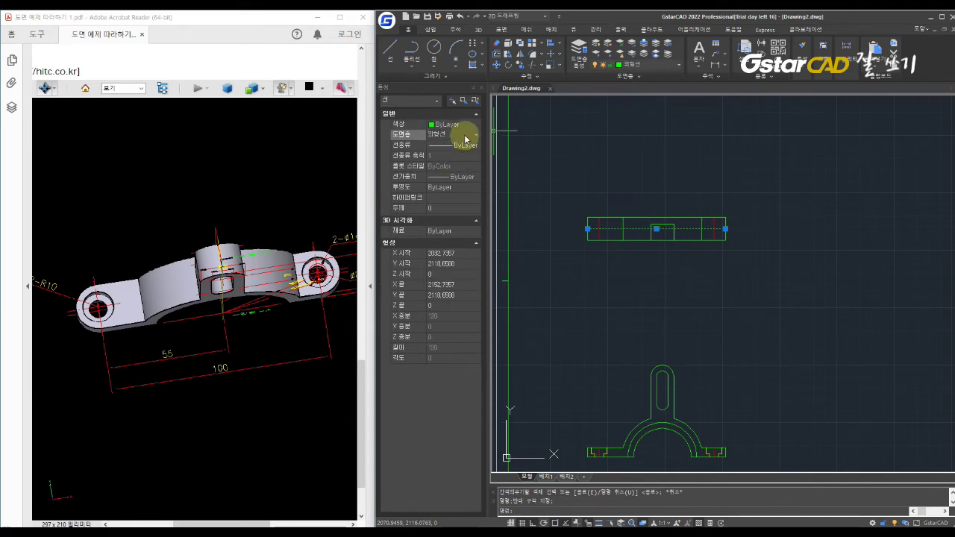
left_click(465, 137)
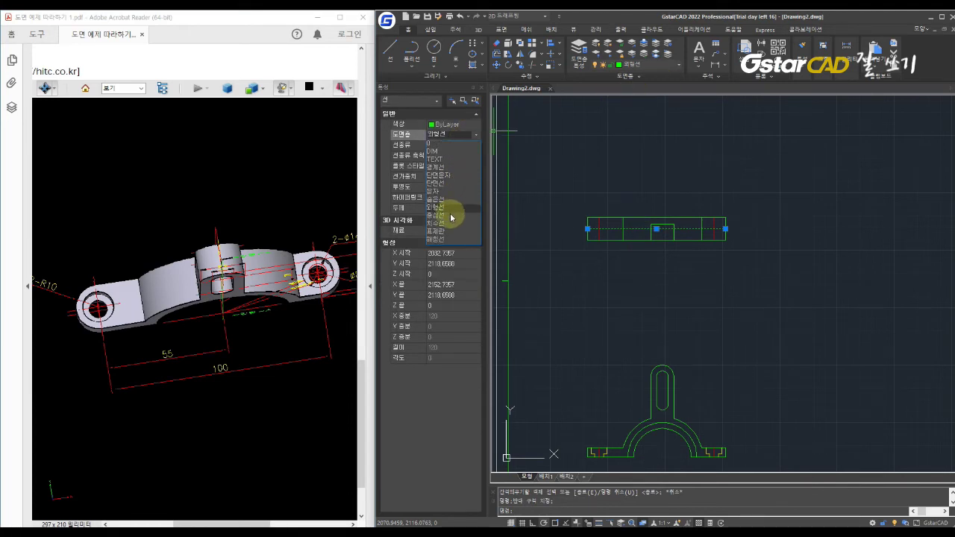
left_click(447, 218)
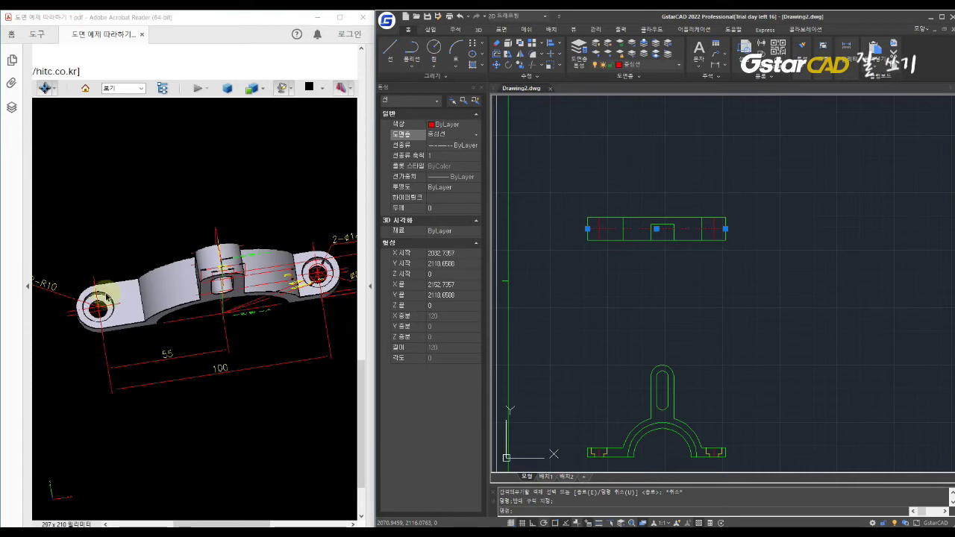
key("Escape")
key("Escape")
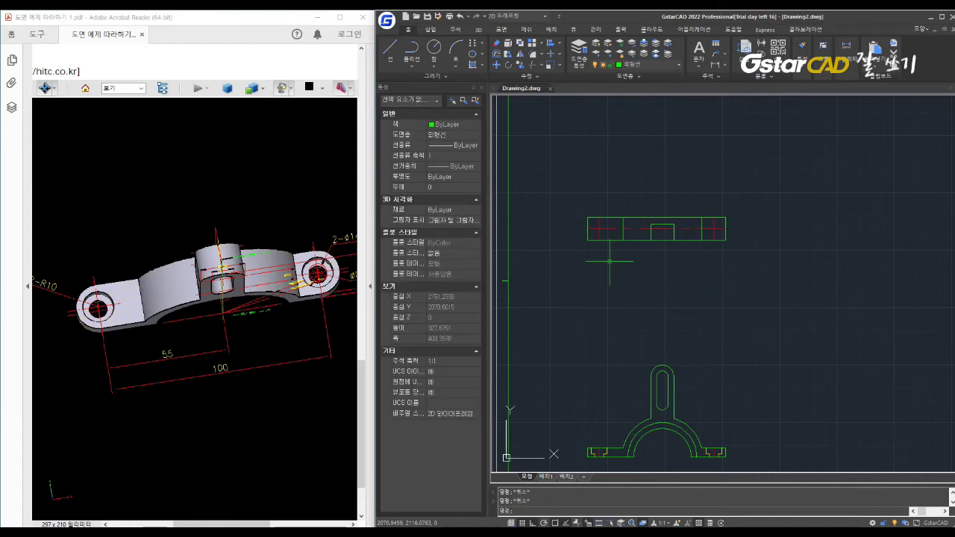
left_click_drag(260, 231, 316, 277)
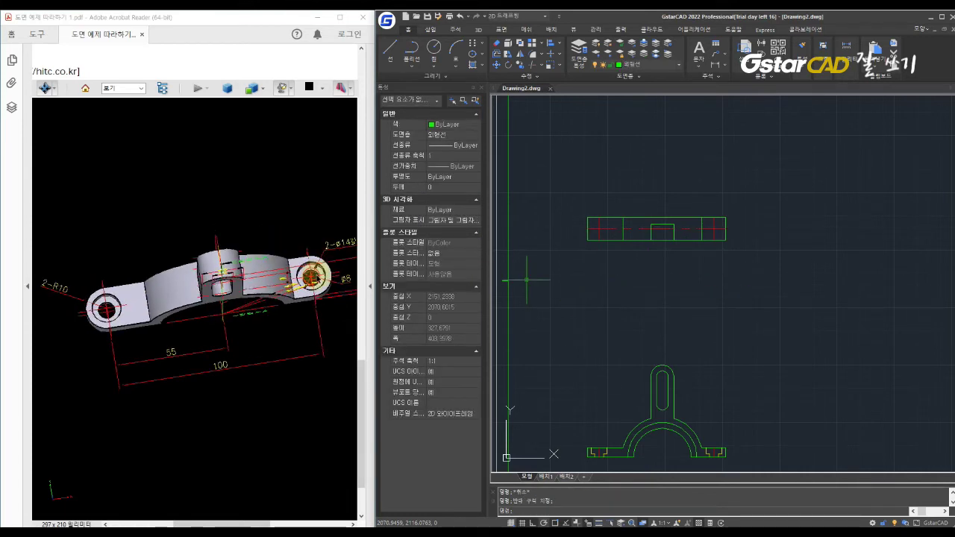
Step: Draw concentric circles of radius 4 and 7 on the left hole centre of the top view
type("c")
key("Return")
left_click(599, 231)
type("4")
key("Return")
key("Escape")
left_click(335, 266)
type("c")
key("Return")
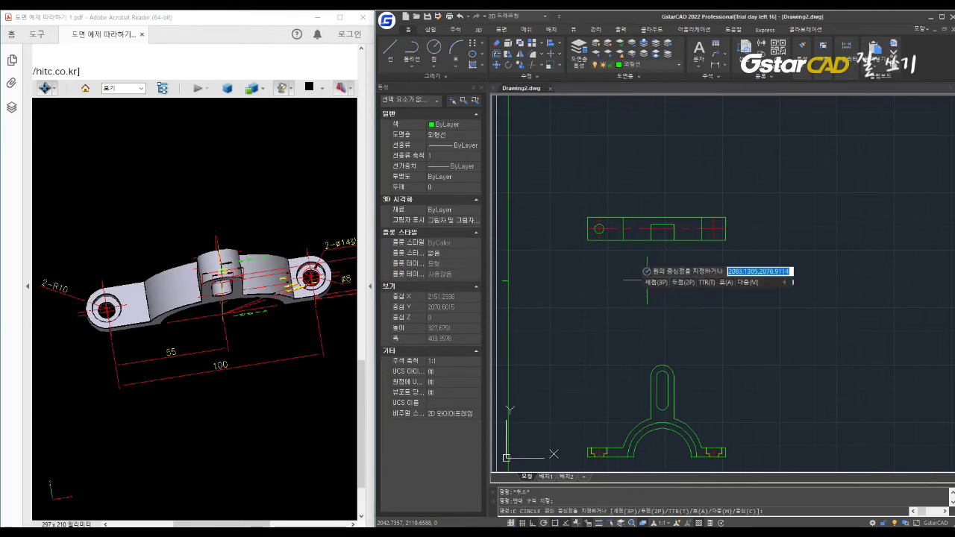
left_click(599, 229)
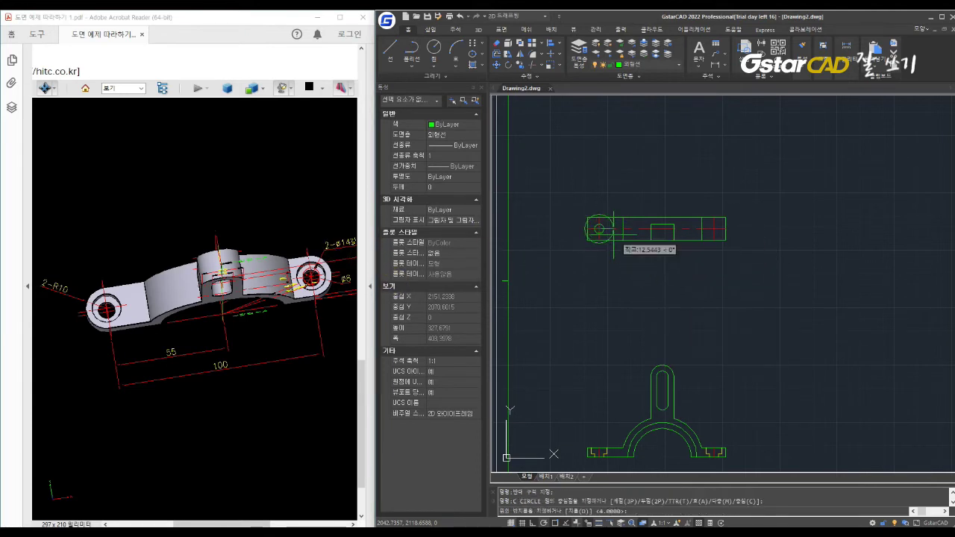
type("7")
key("Return")
key("Escape")
Step: Copy both hole circles from the left-end centre to the right end of the top view
scroll(616, 260, "up", 2)
scroll(609, 202, "up", 3)
left_click(600, 206)
left_click(592, 193)
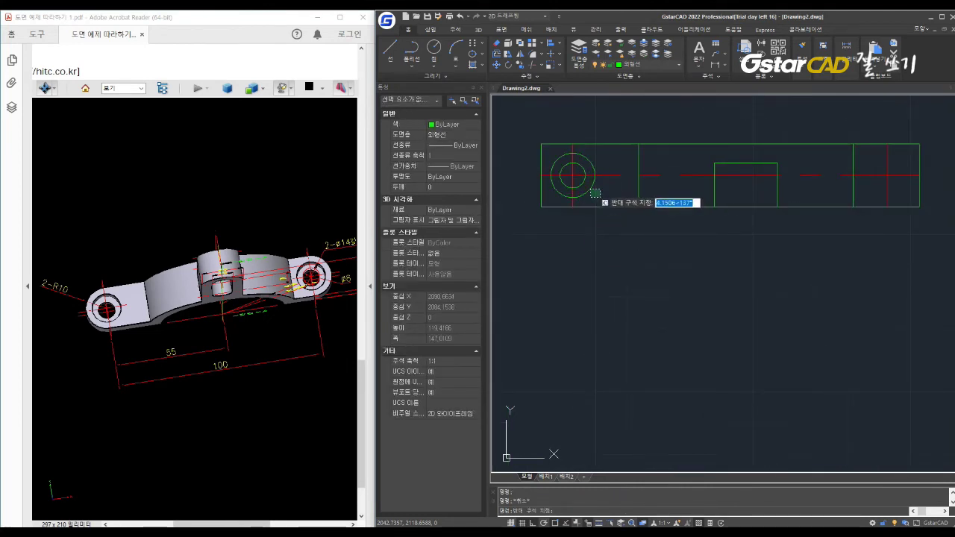
left_click(579, 181)
right_click(589, 196)
left_click(605, 204)
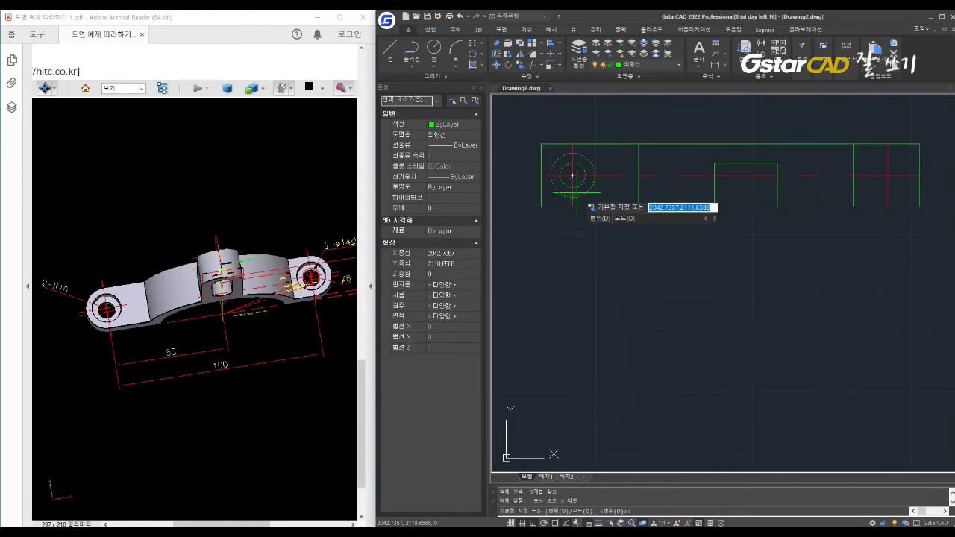
left_click(572, 175)
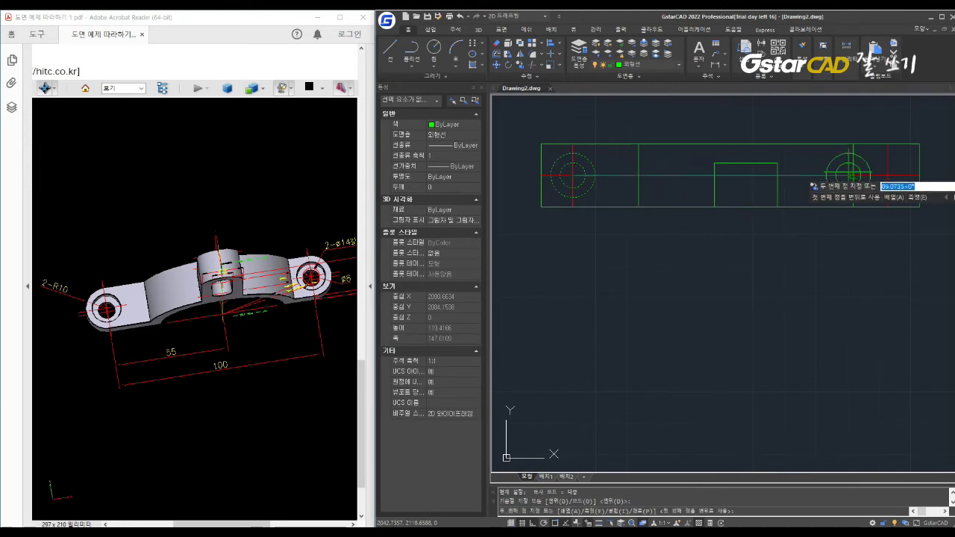
left_click(890, 175)
key("Escape")
Step: Start a trim using the vertical line as cutting edge, then cancel it
left_click_drag(861, 243, 761, 236)
type("tr")
key("Return")
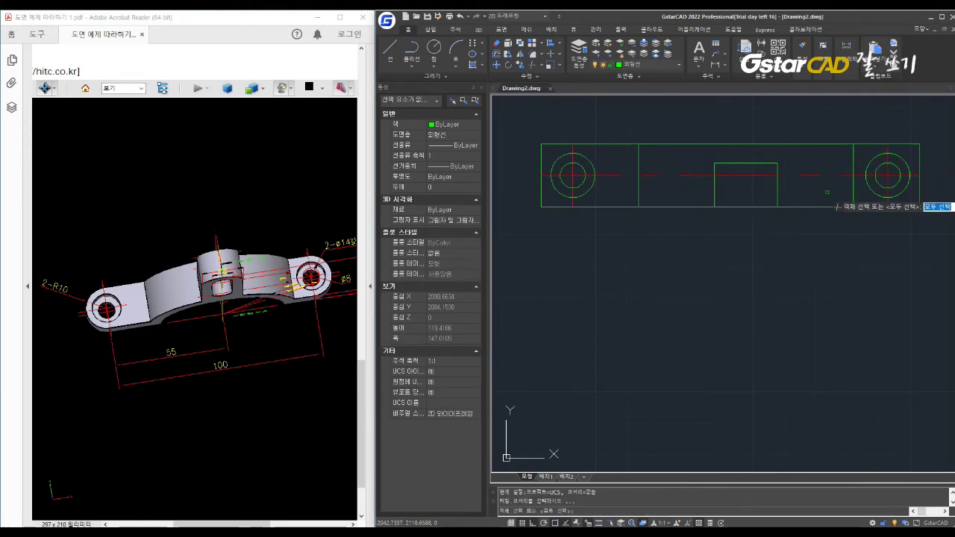
left_click(856, 188)
left_click(661, 191)
key("Return")
key("Escape")
scroll(654, 266, "down", 2)
scroll(654, 266, "up", 2)
scroll(682, 298, "up", 2)
key("Escape")
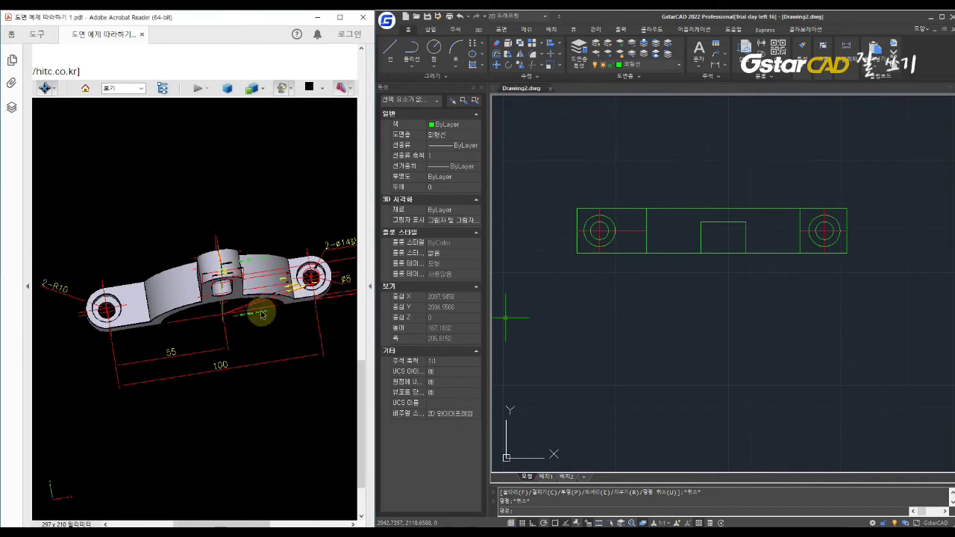
left_click(556, 123)
Step: Tilt the 3D bracket model upward into a perspective showing the arch and upright
middle_click_drag(686, 176, 693, 197)
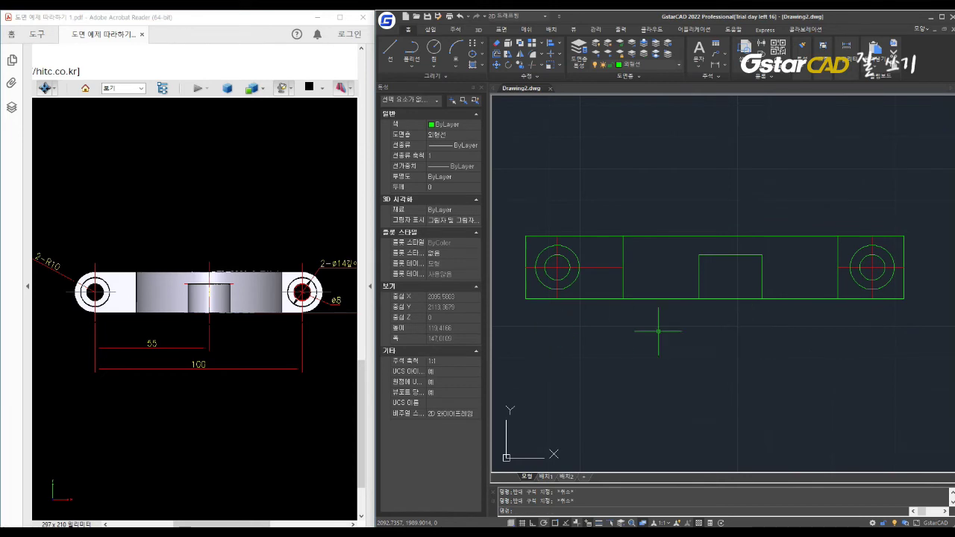
left_click_drag(205, 308, 201, 363)
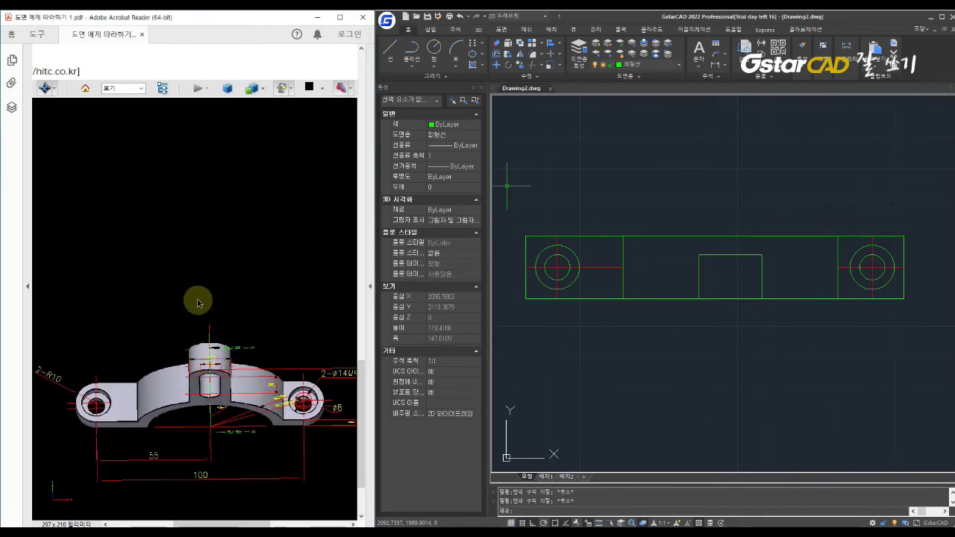
left_click_drag(200, 310, 209, 332)
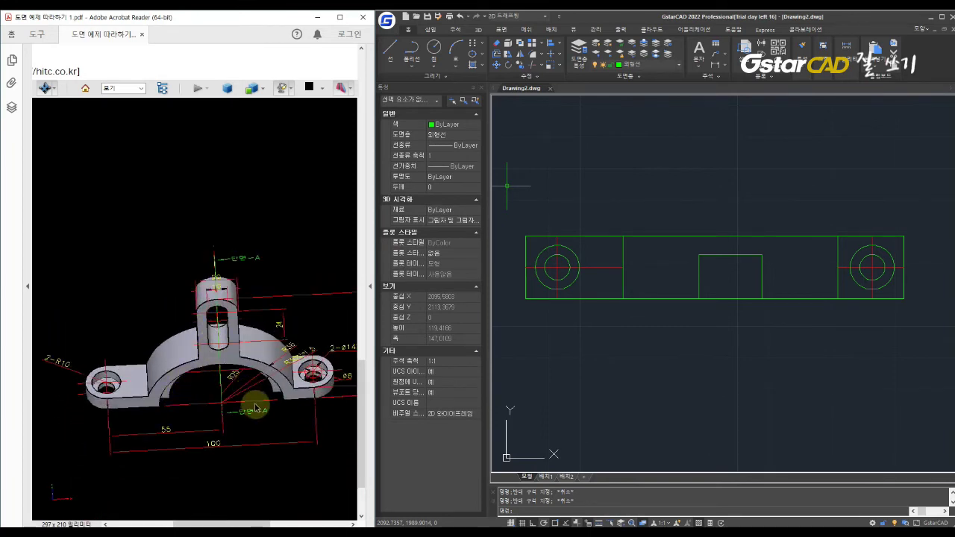
left_click(669, 343)
key("Escape")
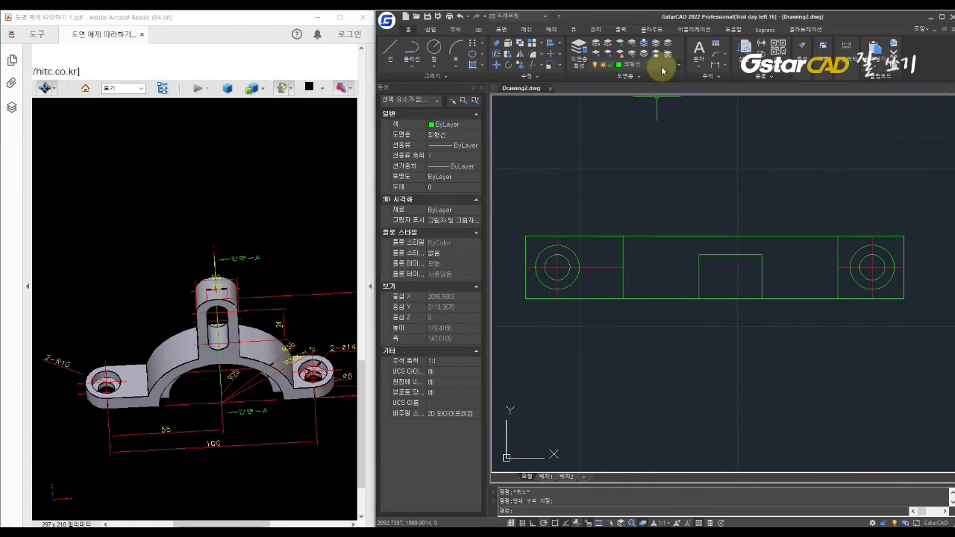
Step: Make 숨은선 the current hidden-line layer
left_click(662, 66)
left_click(636, 154)
scroll(661, 172, "down", 2)
scroll(689, 266, "up", 2)
mouse_move(689, 266)
middle_mouse_down()
mouse_move(674, 236)
mouse_move(709, 239)
middle_mouse_up()
left_click(676, 238)
scroll(679, 246, "down", 3)
scroll(679, 246, "up", 2)
Step: Draw dashed vertical lines from the stem's slot up into the top view
type("L")
key("Return")
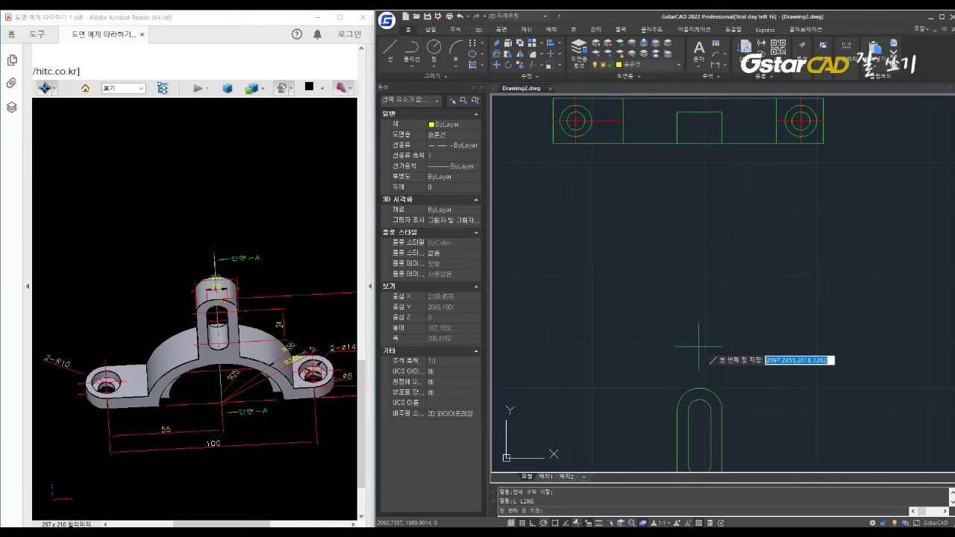
left_click(687, 396)
middle_click_drag(667, 211, 659, 354)
left_click(661, 207)
key("Escape")
right_click(716, 254)
scroll(720, 276, "down", 2)
left_click(699, 333)
key("Escape")
scroll(709, 201, "up", 3)
middle_click_drag(709, 202, 717, 244)
Step: Start a trim with the top view's bottom edge as the cutting edge
type("tr")
key("Return")
left_click(712, 234)
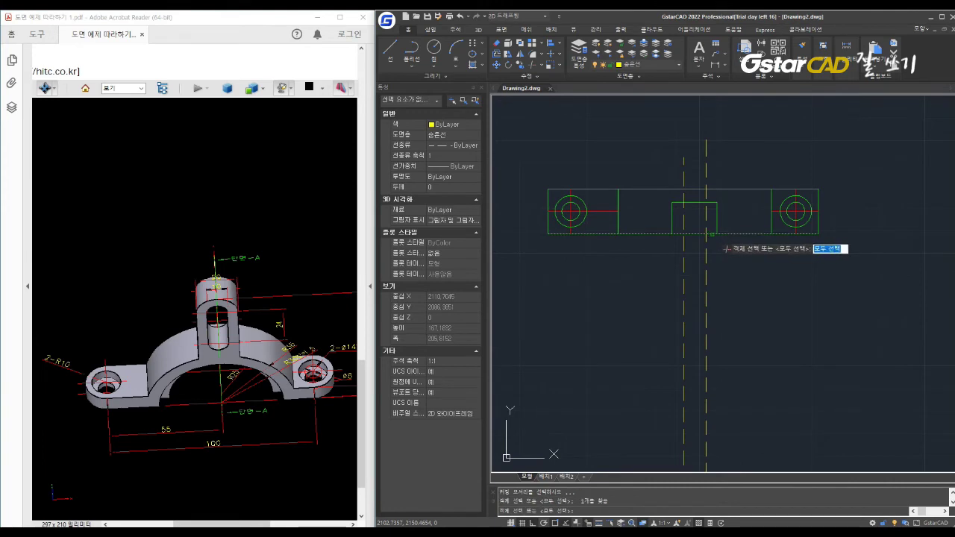
key("Return")
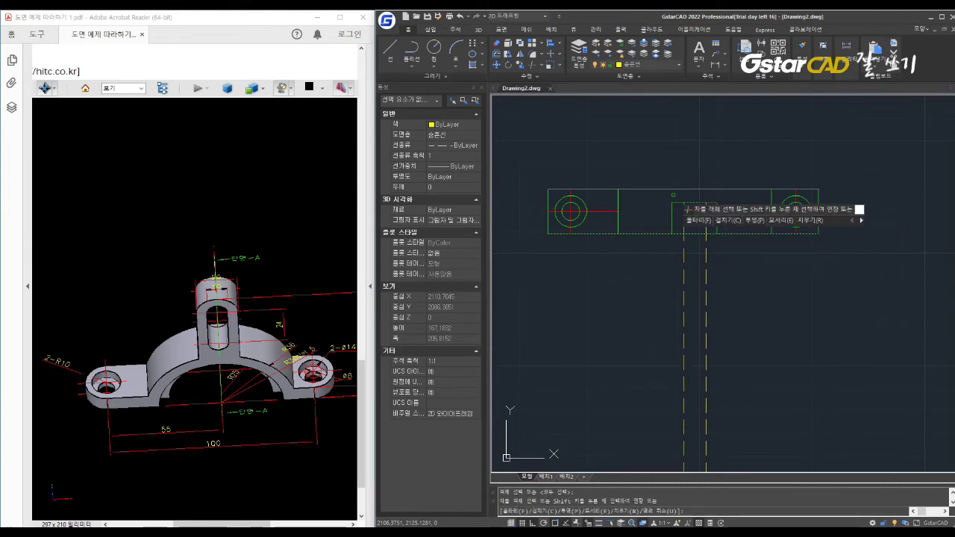
Step: Trim away the dashed lines below the top view's bottom edge
left_click_drag(737, 249, 653, 269)
key("Escape")
scroll(693, 355, "down", 2)
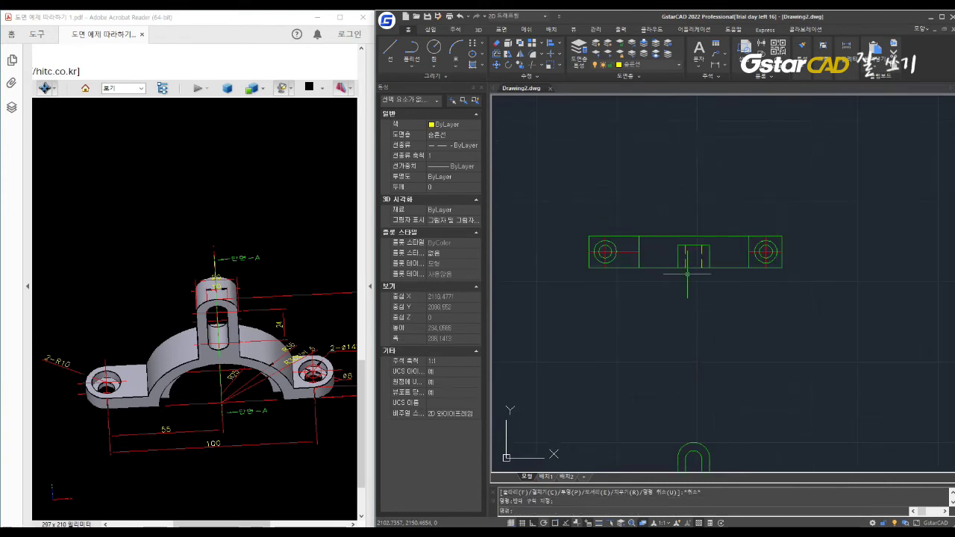
middle_click_drag(682, 330, 652, 334)
middle_click_drag(653, 430, 657, 413)
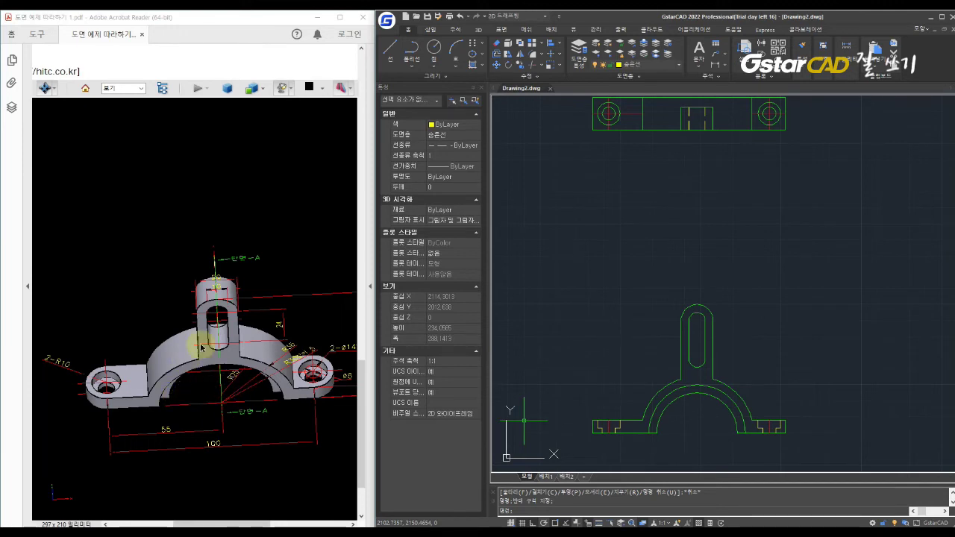
key("Escape")
Step: Draw two more dashed vertical lines from the front view up to the top view
key("Return")
left_click(648, 427)
middle_click_drag(654, 201, 640, 261)
scroll(649, 254, "down", 2)
left_click(645, 196)
key("Escape")
key("Return")
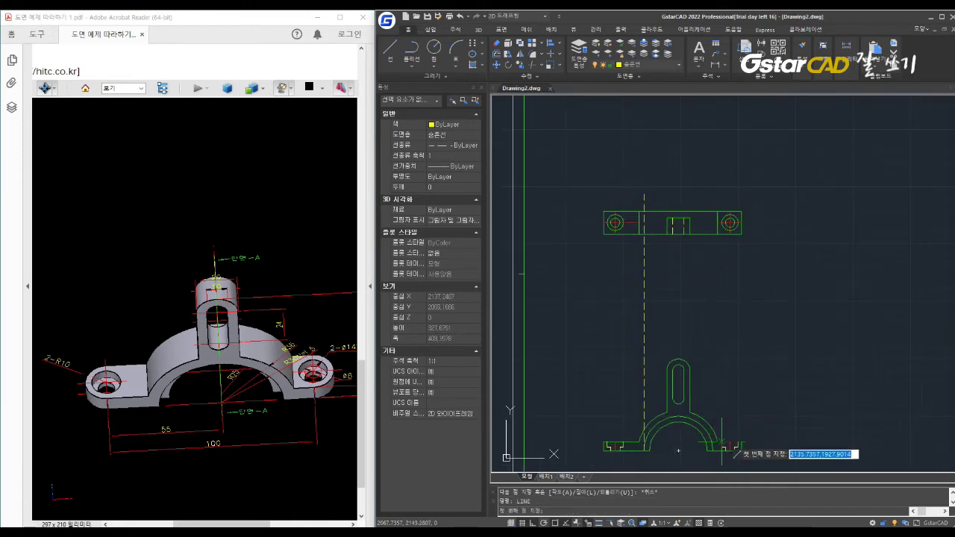
left_click(712, 440)
left_click(708, 195)
key("Escape")
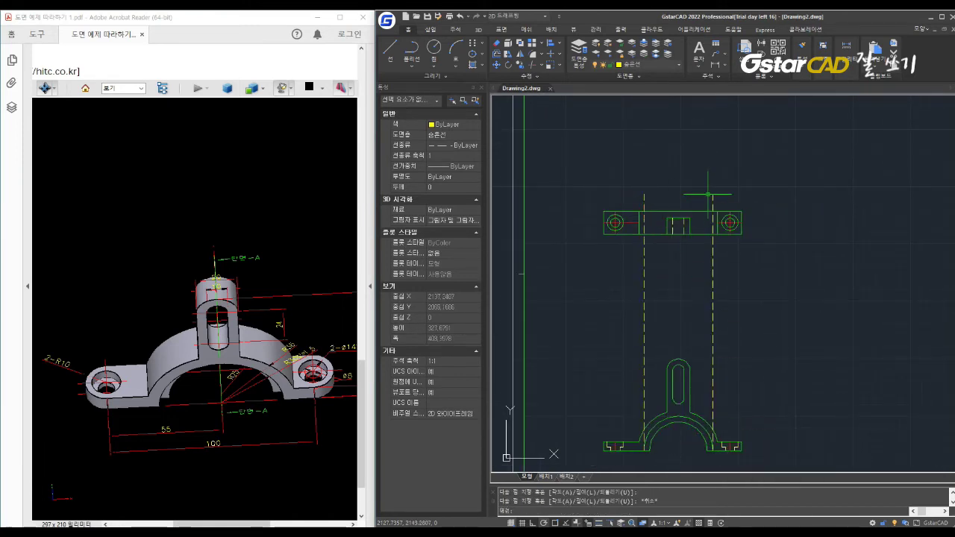
scroll(666, 266, "up", 2)
scroll(678, 246, "up", 1)
scroll(678, 264, "up", 1)
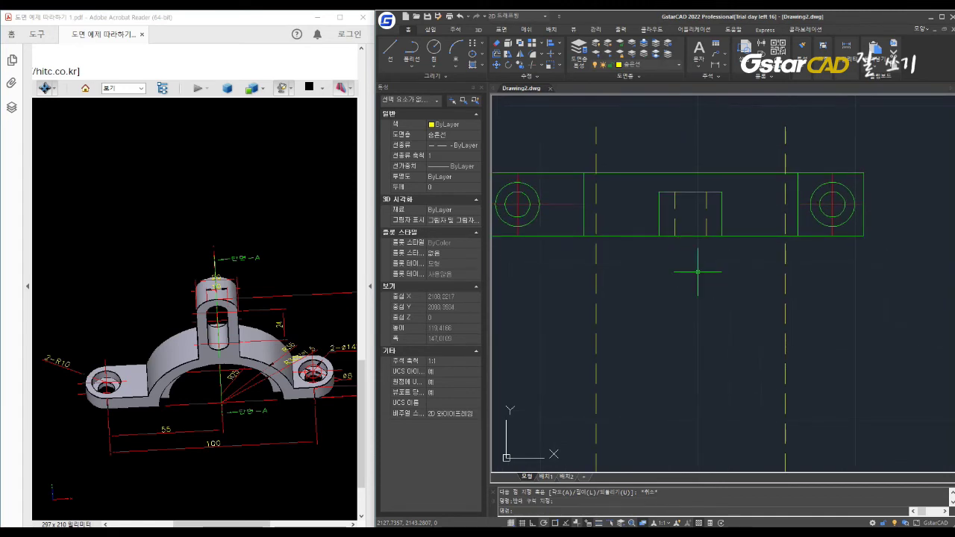
Step: Offset the top view's bottom edge upward by 5
type("o")
key("Return")
type("5")
key("Return")
left_click(637, 235)
left_click(625, 228)
key("Escape")
Step: Trim the dashed lines and offset line down to the hidden recess outline
type("tr")
key("Return")
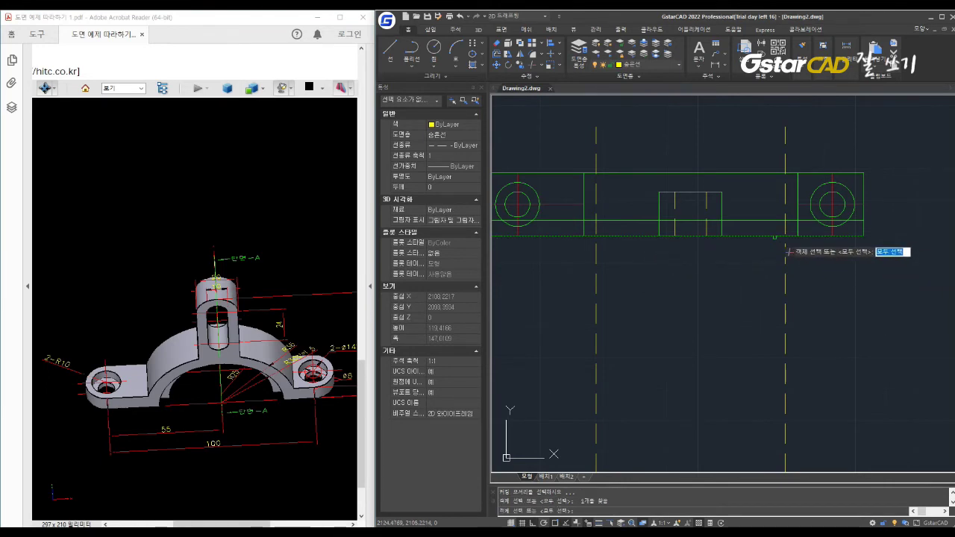
left_click(783, 222)
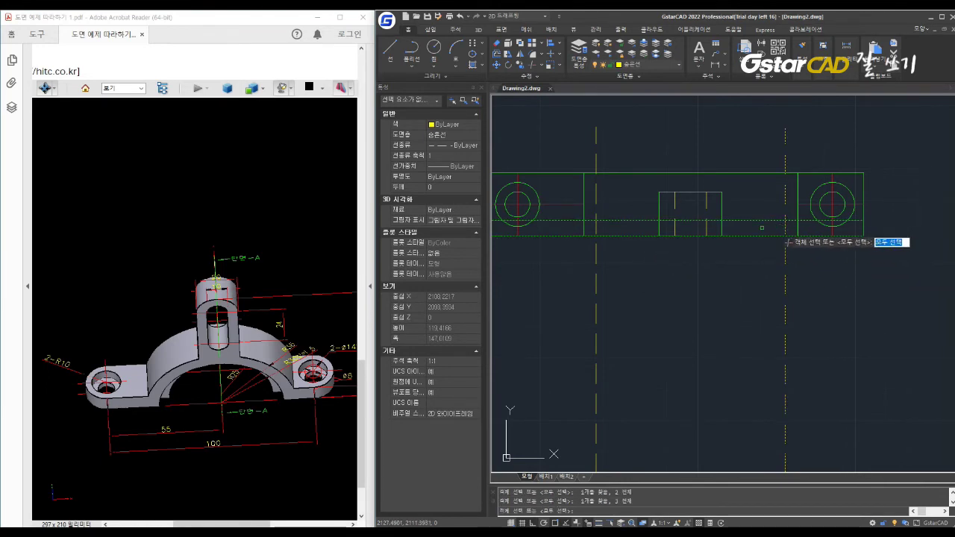
key("Return")
left_click(595, 195)
left_click(596, 265)
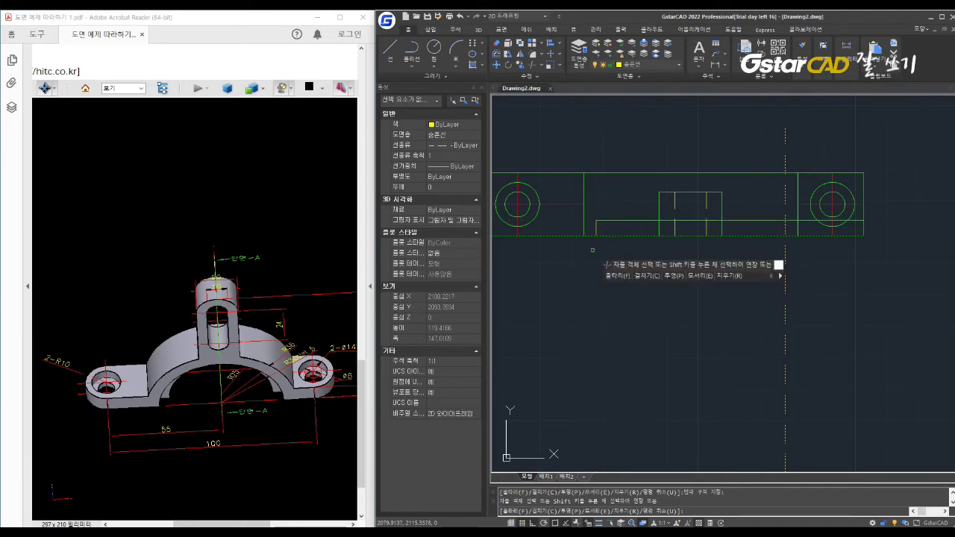
left_click(783, 249)
left_click(791, 222)
left_click(783, 195)
key("Escape")
left_click(681, 282)
scroll(680, 282, "down", 1)
middle_click_drag(703, 308, 704, 239)
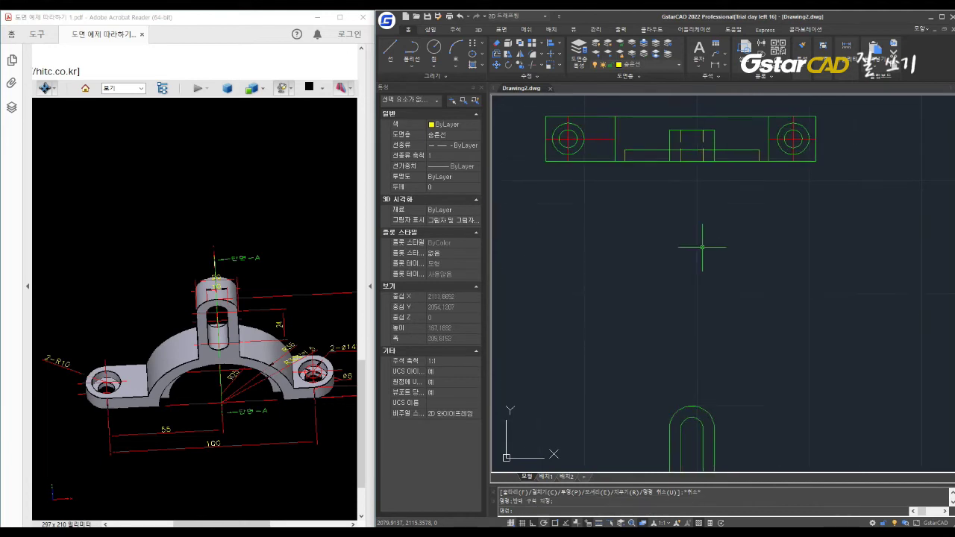
Step: Draw two dashed vertical lines from the front view up into the top view
scroll(705, 262, "down", 1)
type("l")
key("Return")
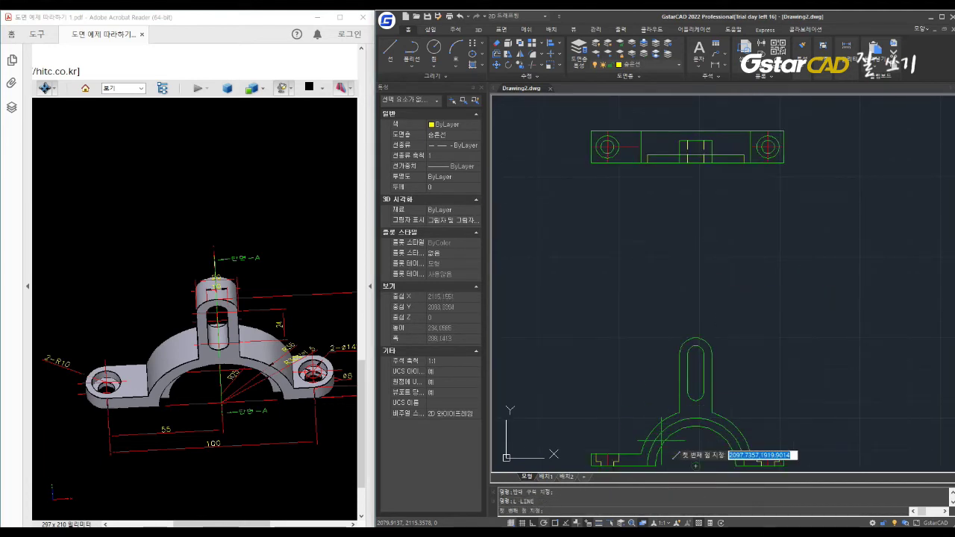
left_click(695, 466)
left_click(655, 114)
key("Escape")
key("Return")
left_click(736, 464)
middle_click_drag(735, 247, 735, 317)
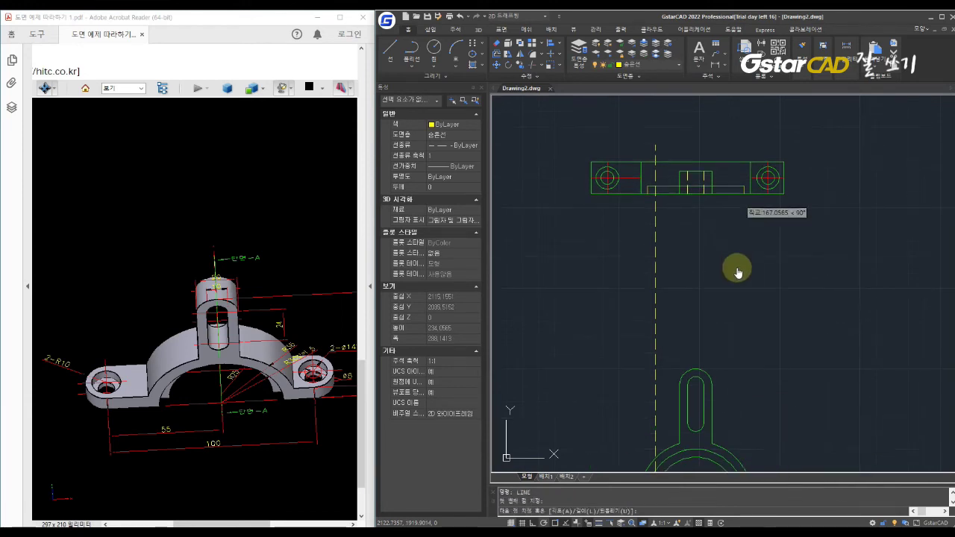
left_click(735, 184)
key("Escape")
Step: Trim the new dashed lines against the top view edges, removing the excess below
type("tr")
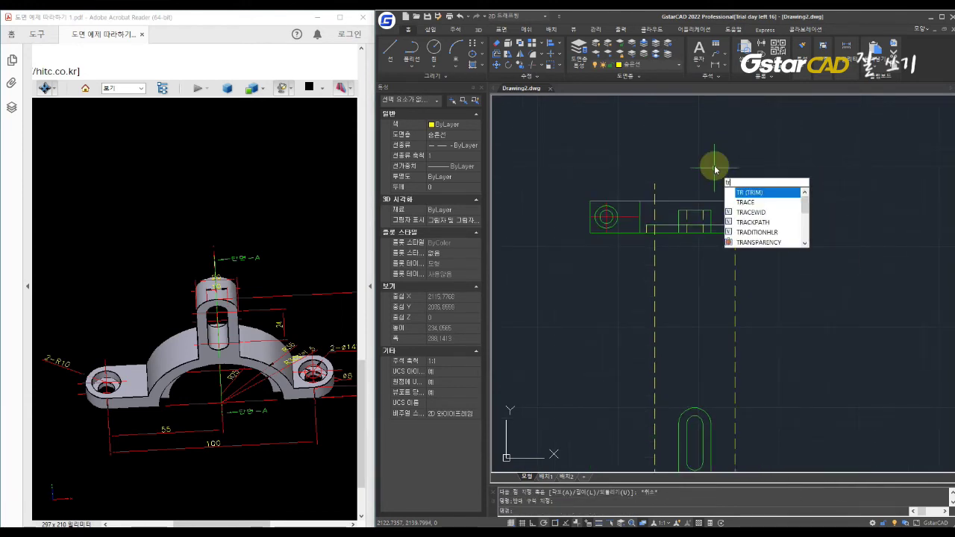
key("Return")
scroll(693, 233, "up", 3)
left_click(618, 223)
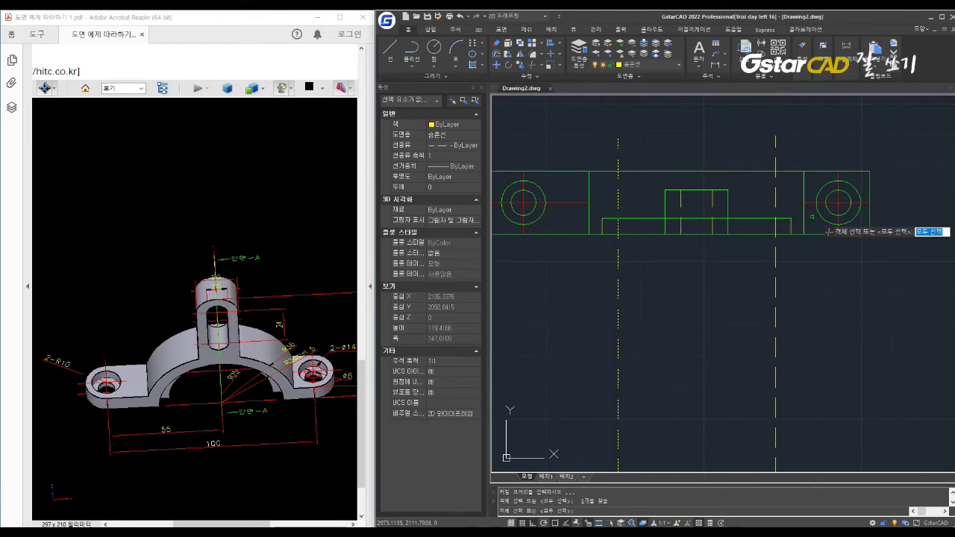
left_click(781, 245)
left_click(776, 241)
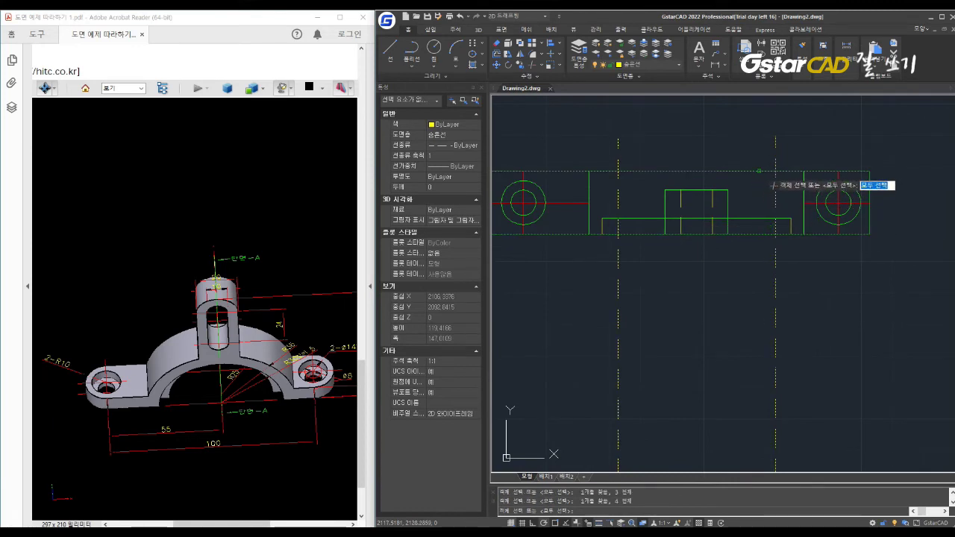
left_click(833, 343)
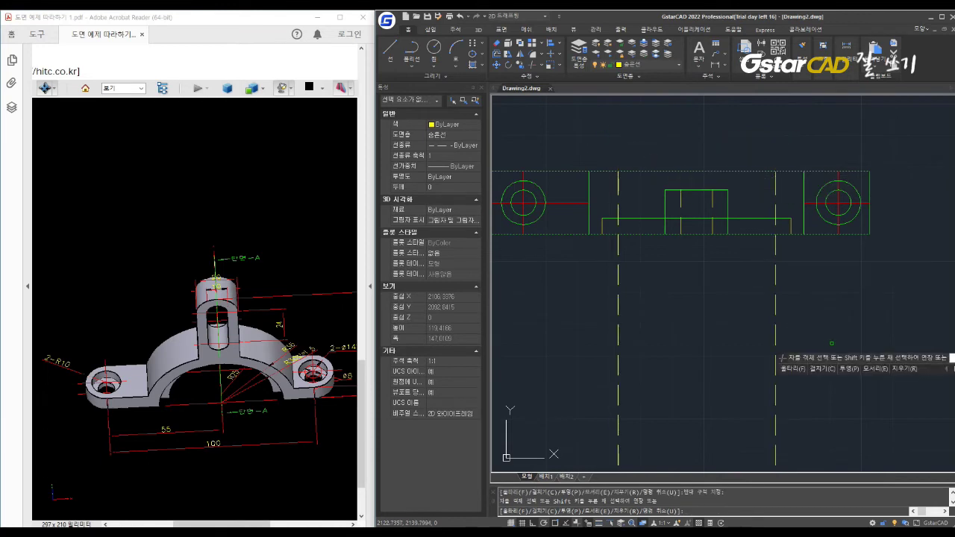
left_click(572, 262)
left_click(631, 218)
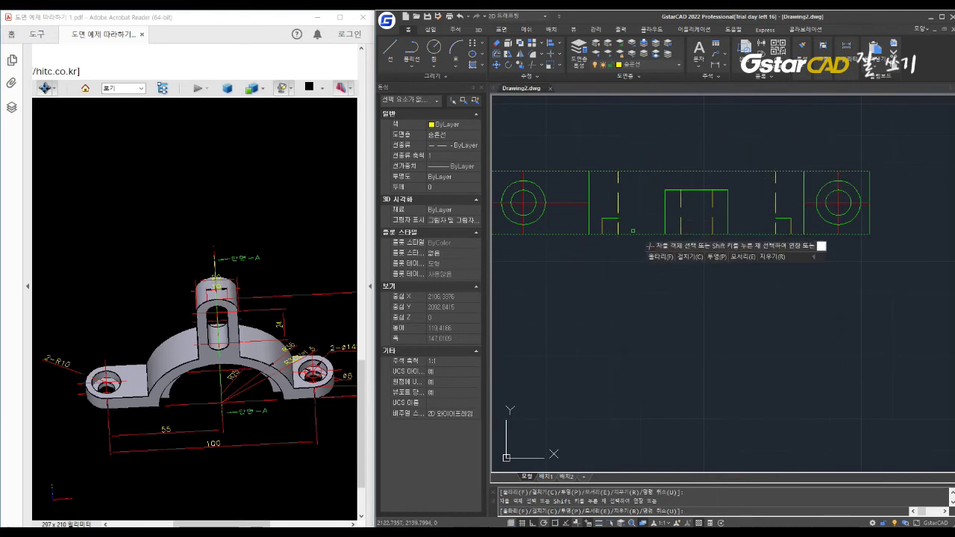
key("Escape")
Step: Restart the trim command briefly, then cancel it
right_click(622, 219)
key("Escape")
key("space")
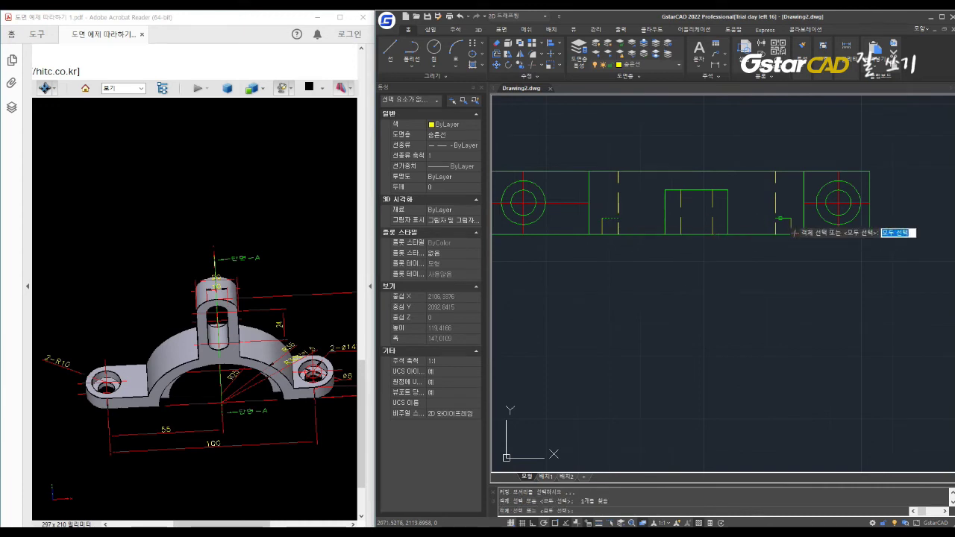
left_click(623, 226)
key("Escape")
scroll(624, 227, "down", 2)
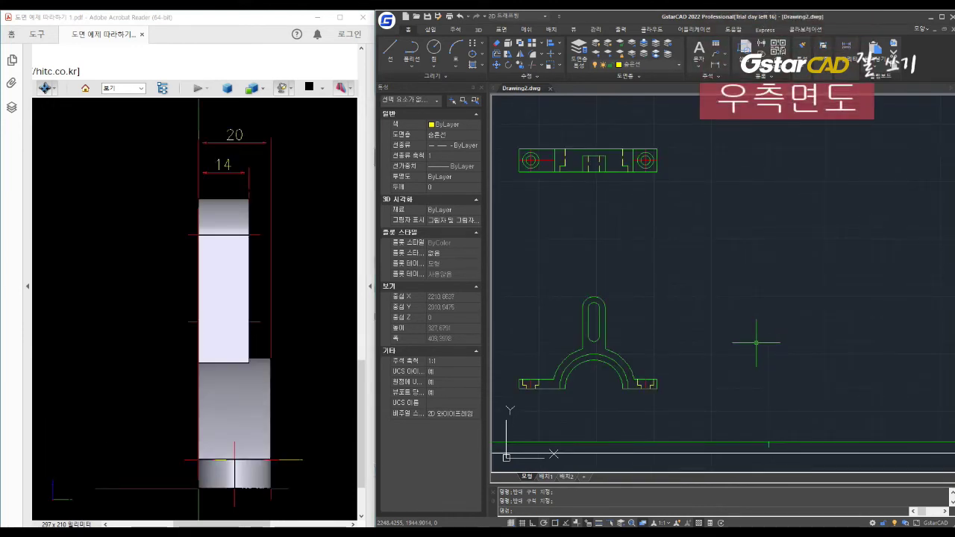
Step: Make the 외형선 outline layer current
type("l")
key("Return")
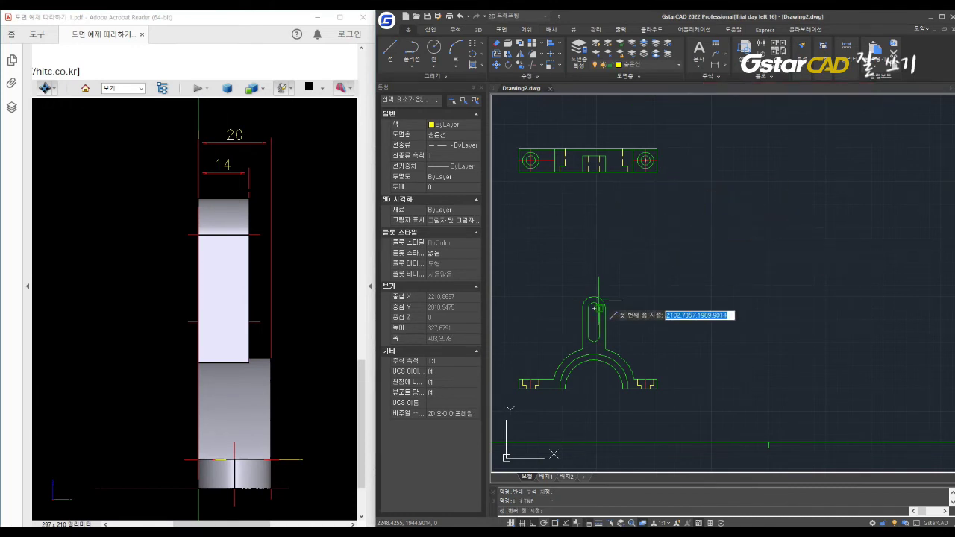
key("Escape")
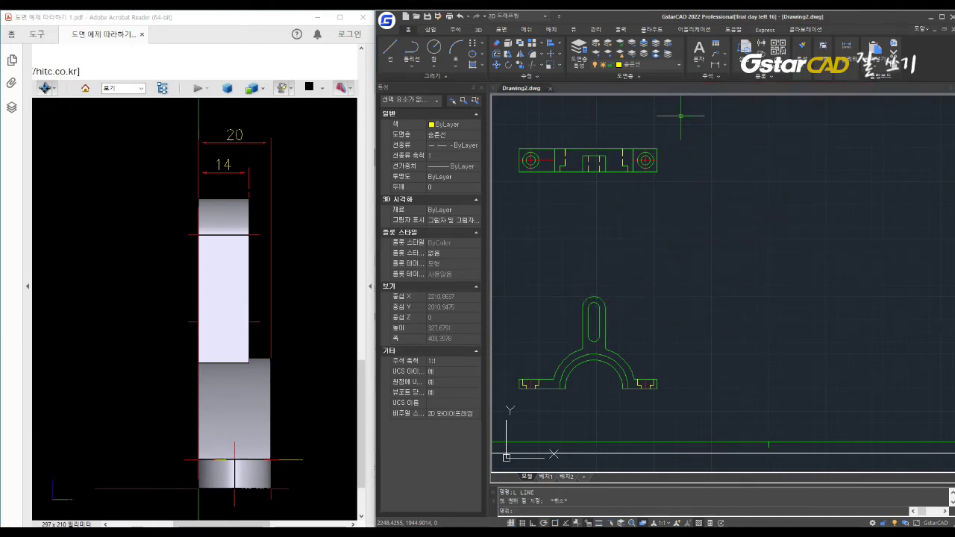
left_click(676, 72)
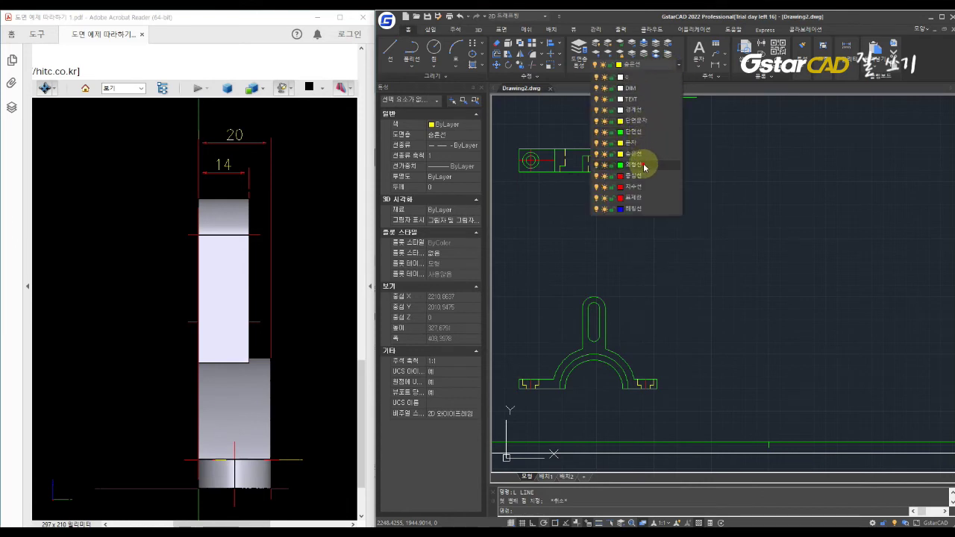
left_click(643, 159)
left_click(695, 238)
left_click(769, 276)
Step: Draw horizontal projection lines rightward from the slot top and the base corner
type("l")
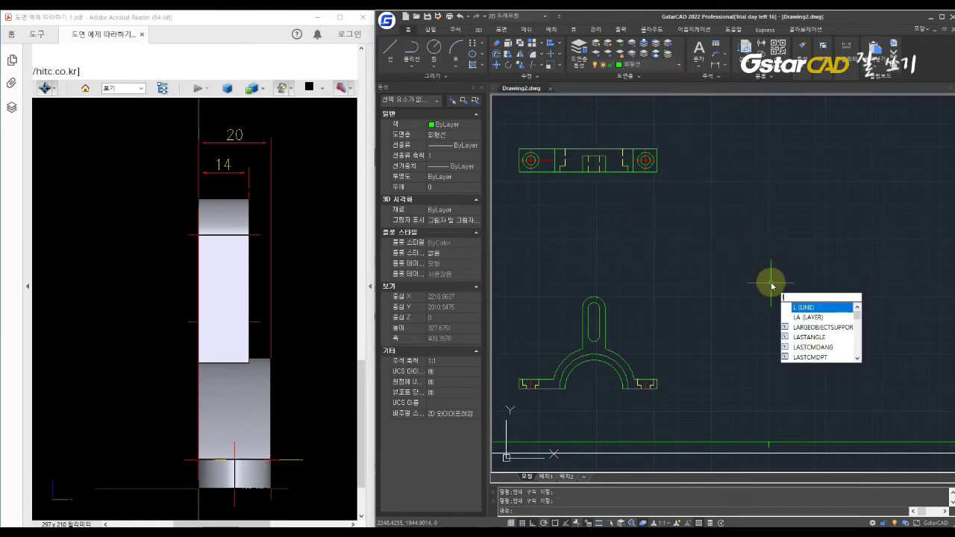
key("Return")
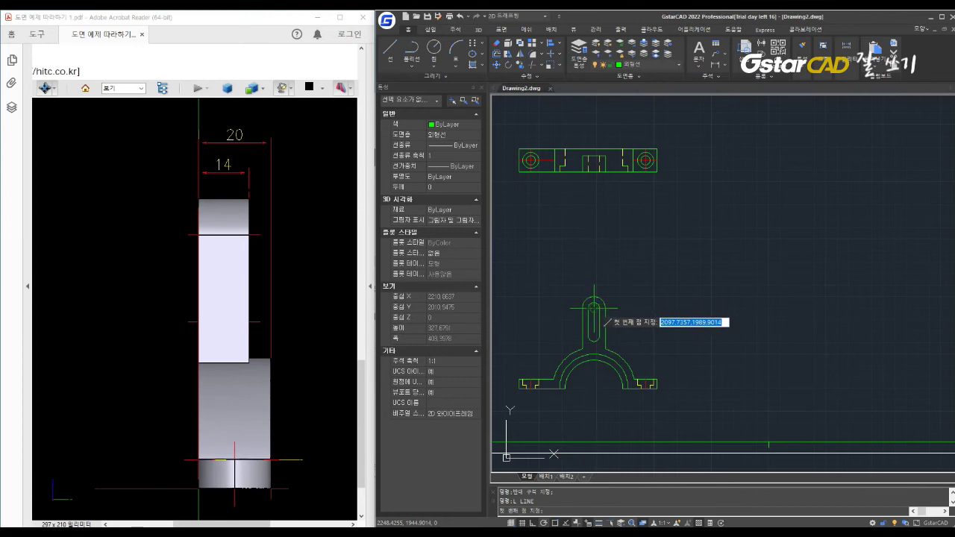
left_click(594, 297)
left_click(856, 297)
key("Escape")
key("Return")
left_click(656, 388)
left_click(855, 388)
key("Escape")
Step: Draw a vertical line crossing both projection lines on the right
key("Escape")
key("Return")
left_click(734, 265)
left_click(734, 407)
key("Escape")
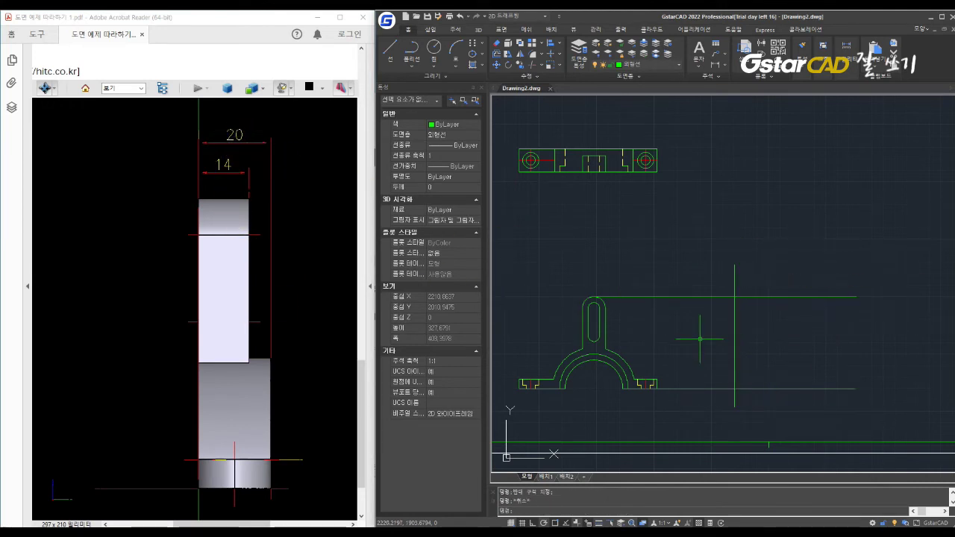
Step: Offset the vertical line 20 to the right
type("o")
key("Return")
type("20")
key("Return")
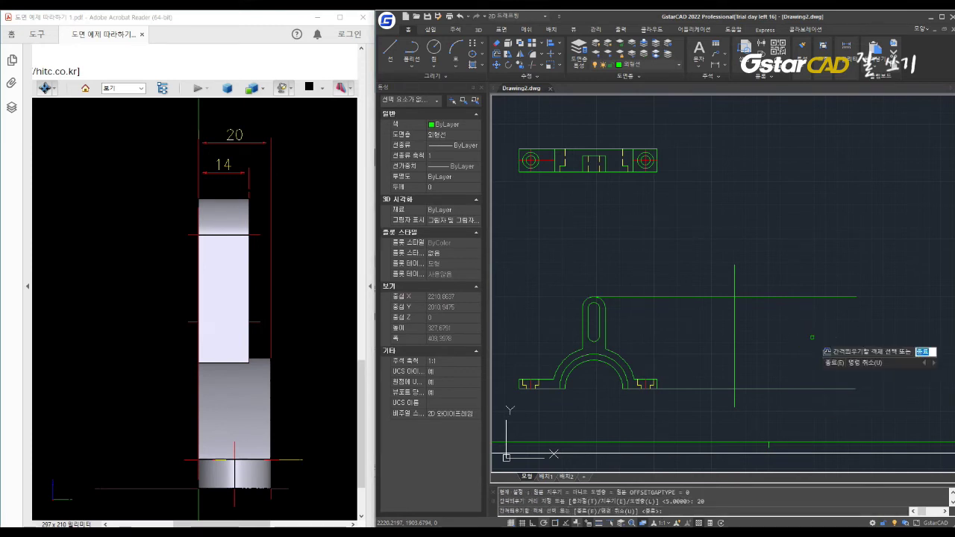
left_click(735, 314)
left_click(805, 336)
key("Escape")
Step: Trim the excess projection lines so they form a narrow rectangle
type("tr")
key("Return")
left_click(799, 415)
left_click(682, 224)
key("Return")
left_click(816, 401)
left_click(784, 314)
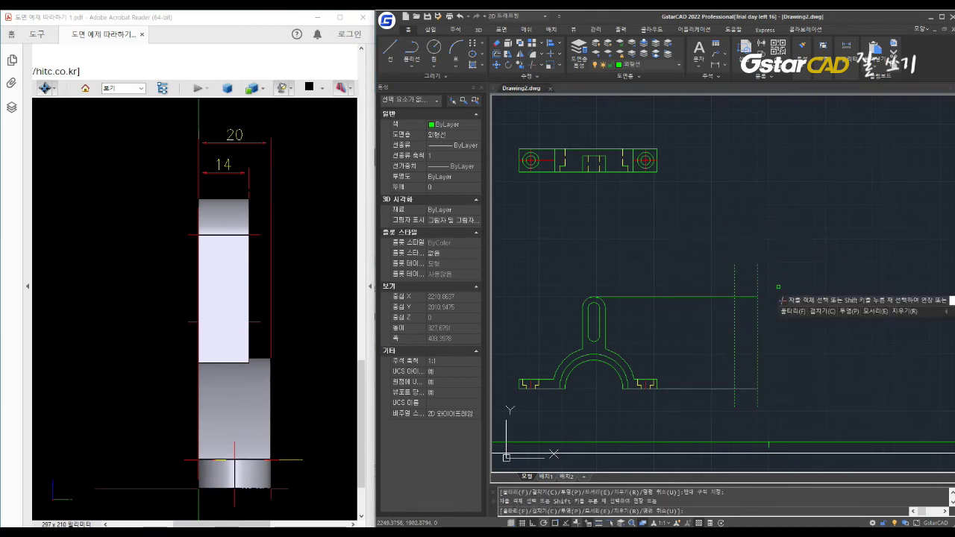
left_click(711, 403)
left_click(684, 284)
left_click(779, 429)
key("Escape")
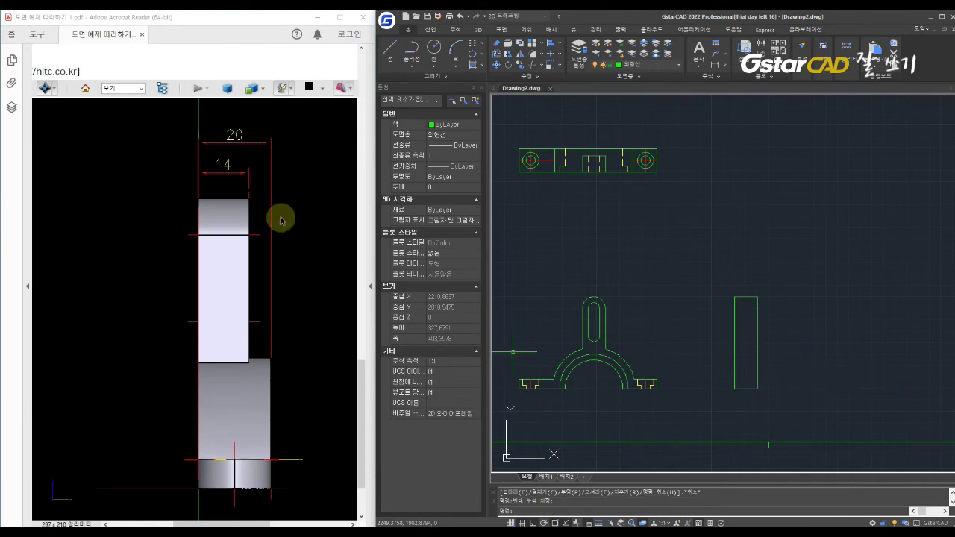
Step: Offset a rectangle edge 14 to the inside
type("o")
key("Return")
type("14")
key("Return")
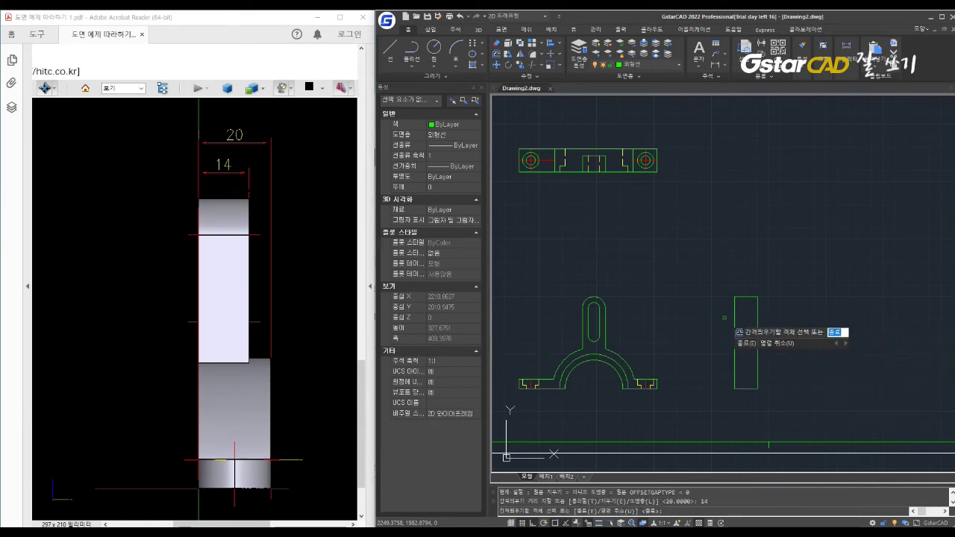
key("Escape")
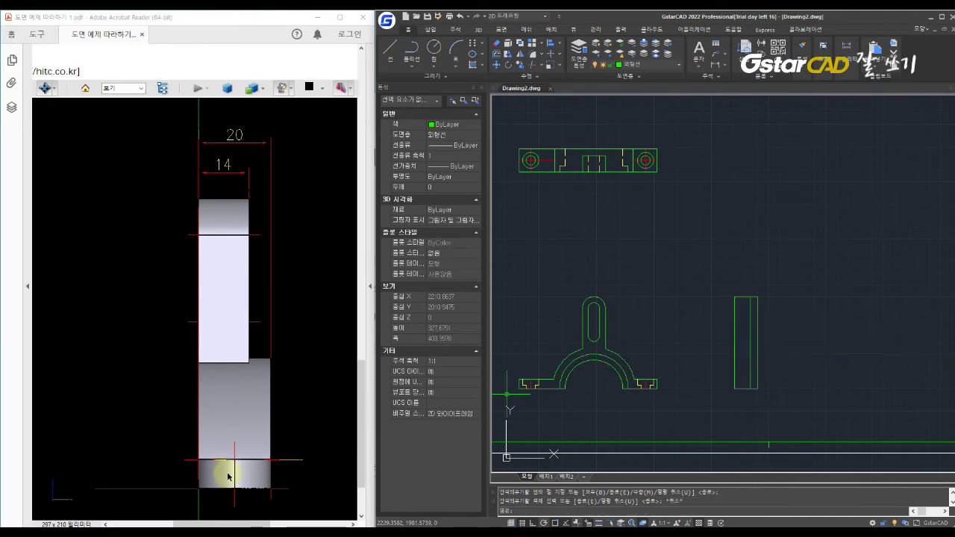
right_click(868, 374)
left_click(887, 391)
left_click(744, 367)
left_click(750, 358)
key("Escape")
Step: Trim the side view's inner line below the horizontal line
type("tr")
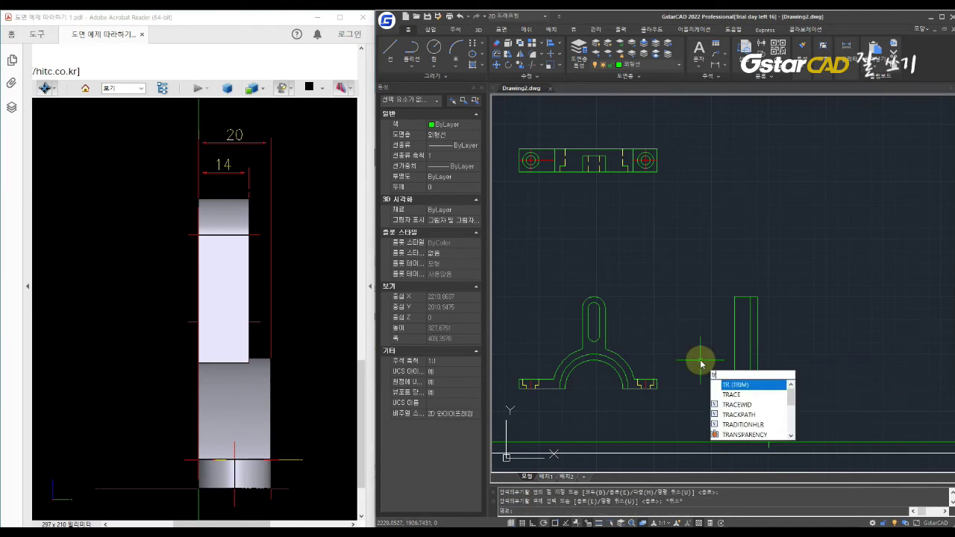
key("Return")
left_click_drag(793, 420, 711, 363)
key("Return")
scroll(763, 393, "up", 3)
left_click(759, 385)
key("Escape")
left_click(824, 366)
key("Escape")
scroll(802, 347, "down", 1)
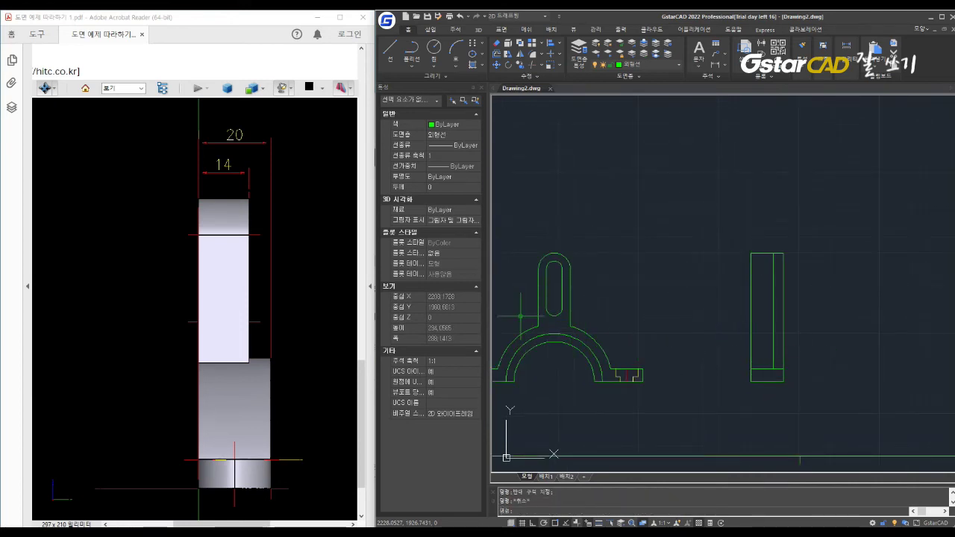
Step: Draw a line from the arch top across to the side-view rectangle
type("l")
key("Return")
left_click(570, 326)
left_click(774, 325)
key("Escape")
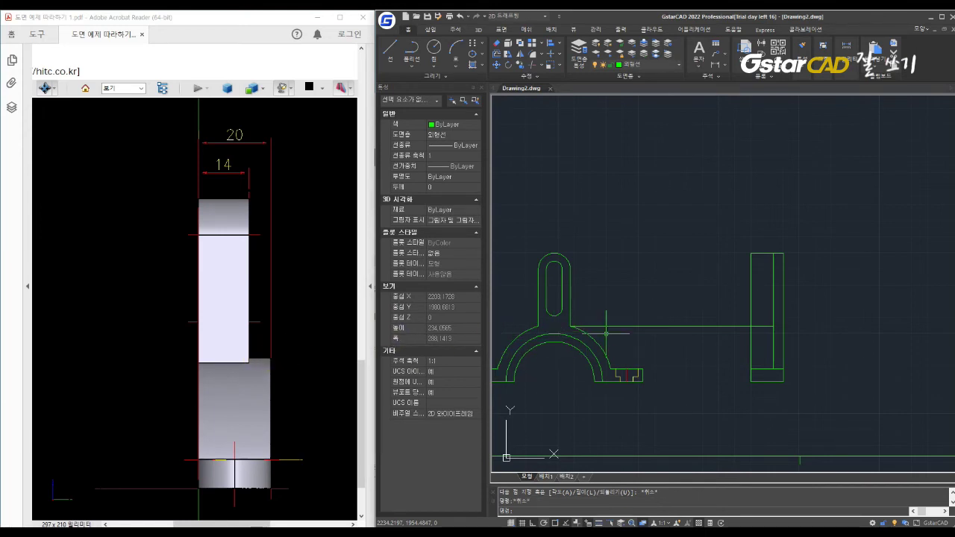
Step: Draw a radius 36 guide circle on the arch centre and a line from its top to the side view's right edge
type("c")
key("Return")
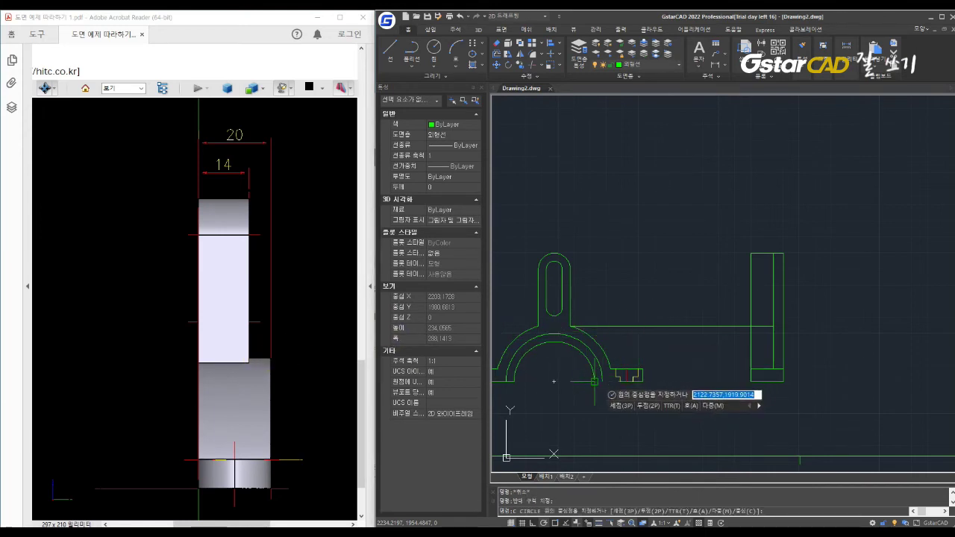
left_click(554, 381)
type("36")
key("Return")
type("l")
key("Return")
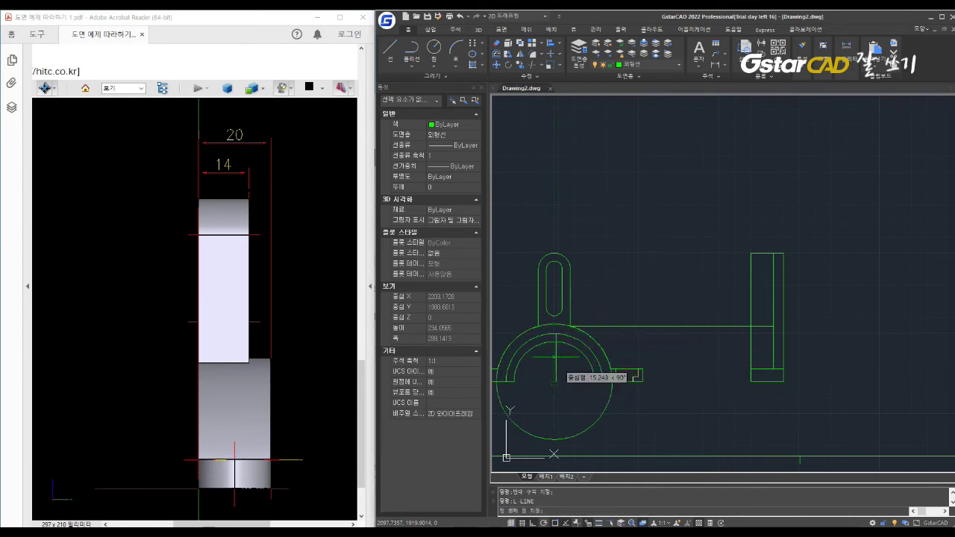
left_click(570, 325)
left_click(793, 321)
key("Escape")
Step: Delete the guide circle and trim the excess of the lower projection line
right_click(690, 394)
left_click(716, 402)
key("Escape")
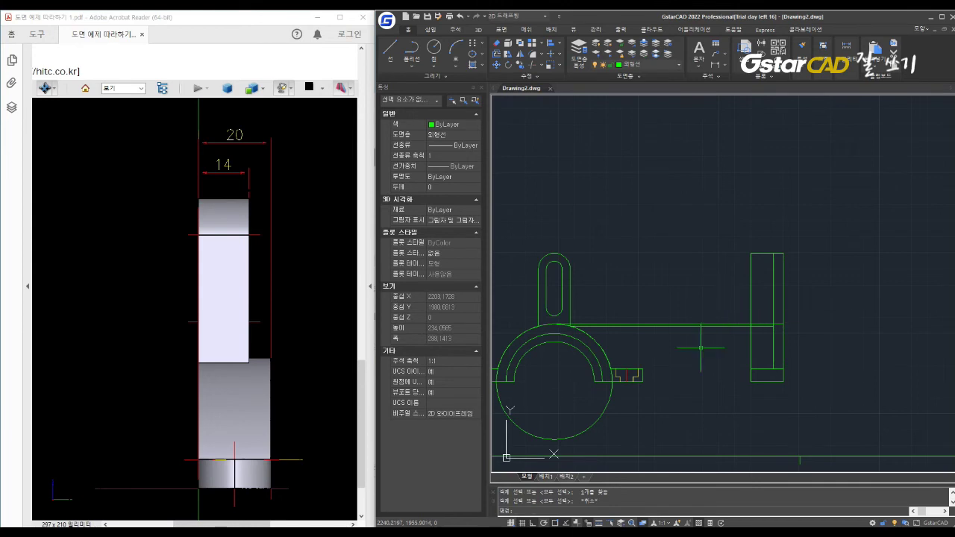
left_click(589, 406)
key("Delete")
type("tr")
key("Return")
key("Return")
scroll(764, 336, "up", 4)
left_click(708, 306)
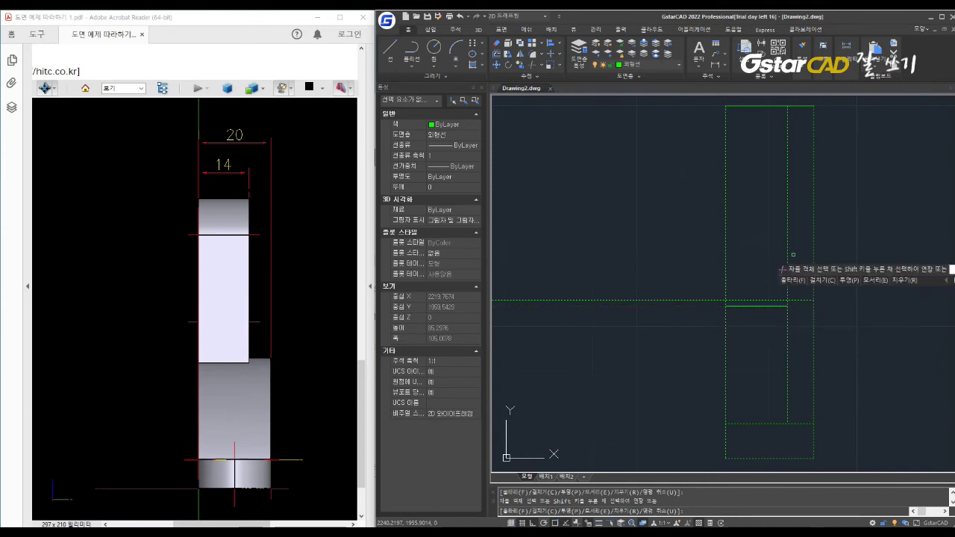
Step: Trim the upper projection line's excess to step the side view
left_click(709, 300)
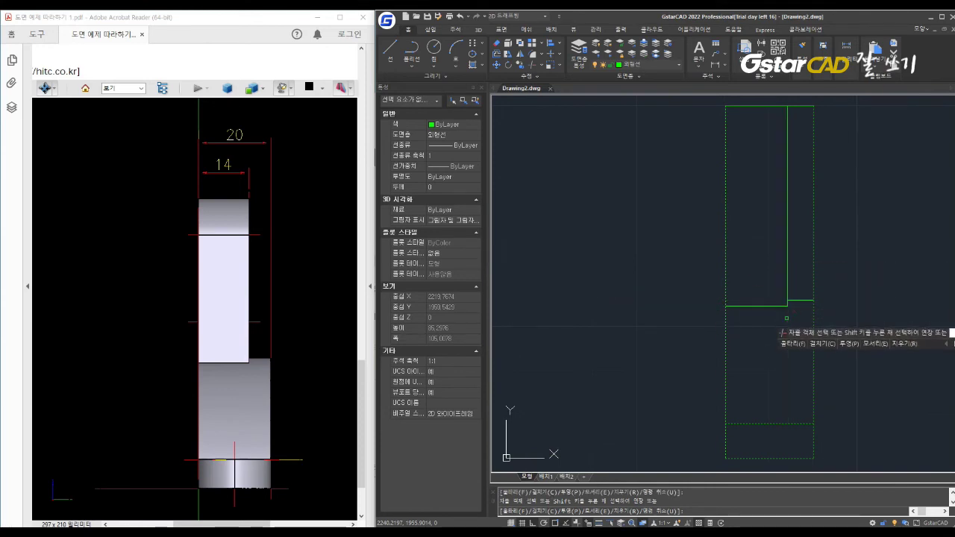
key("Escape")
type("tr")
key("Return")
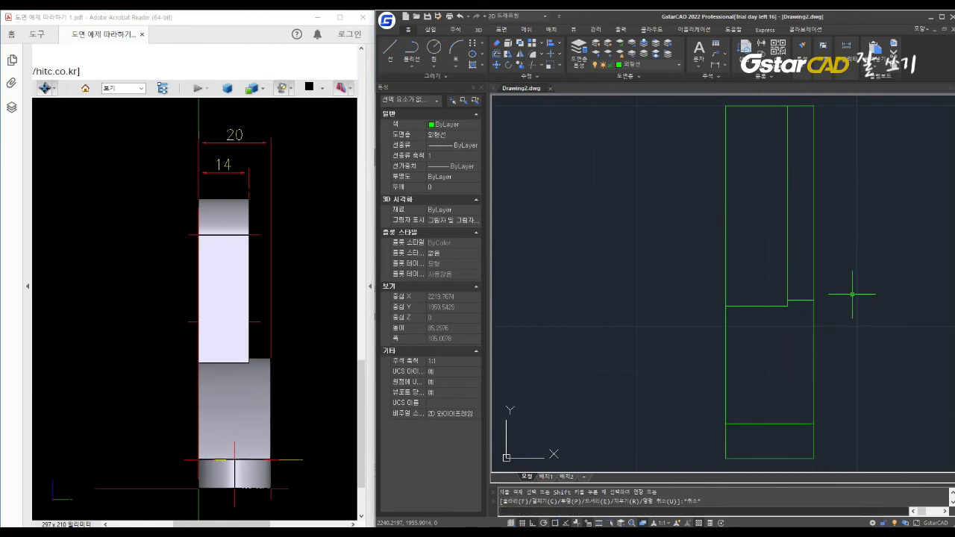
left_click(847, 314)
left_click(781, 135)
key("Escape")
Step: Reframe the side view and rotate the PDF's 3D model to an angled view
scroll(832, 243, "down", 3)
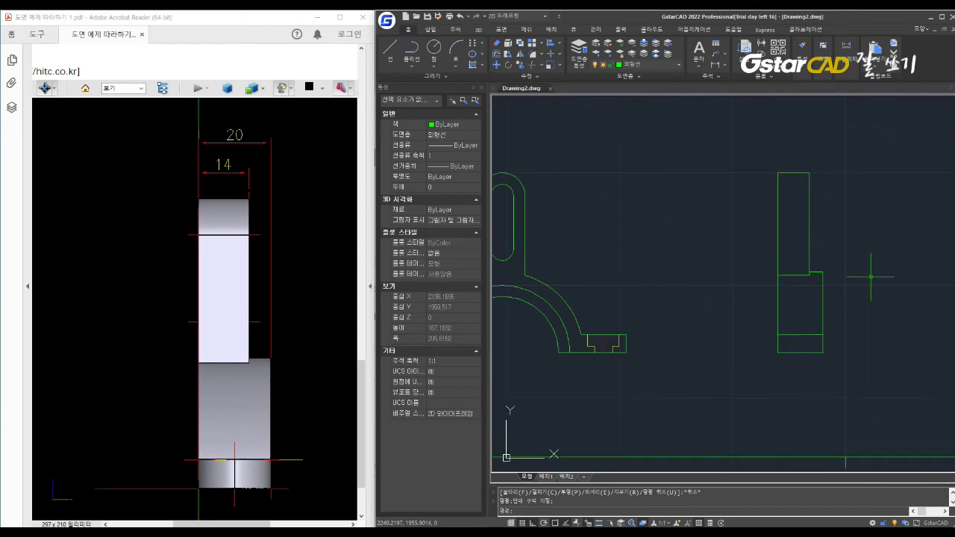
middle_click_drag(871, 274, 855, 282)
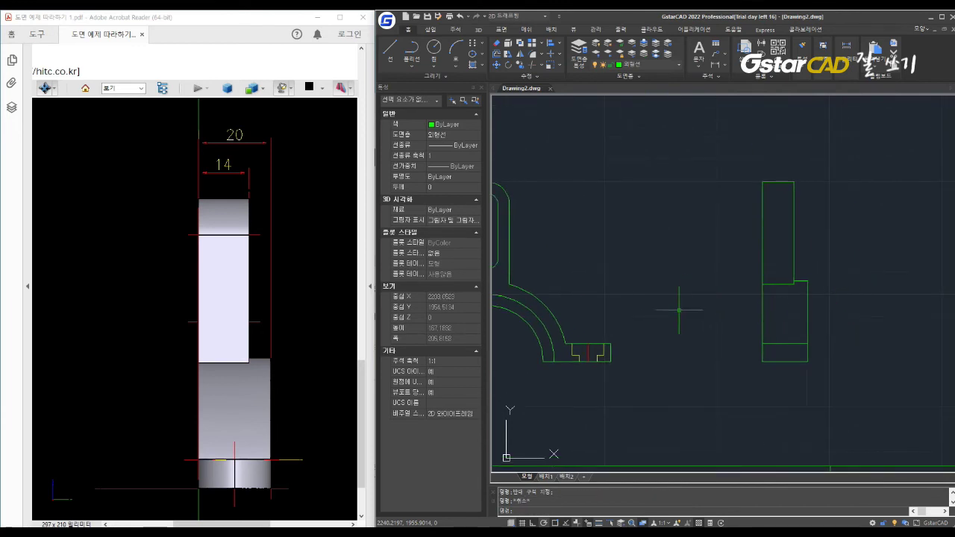
mouse_move(214, 311)
left_mouse_down()
mouse_move(311, 293)
mouse_move(220, 300)
left_mouse_up()
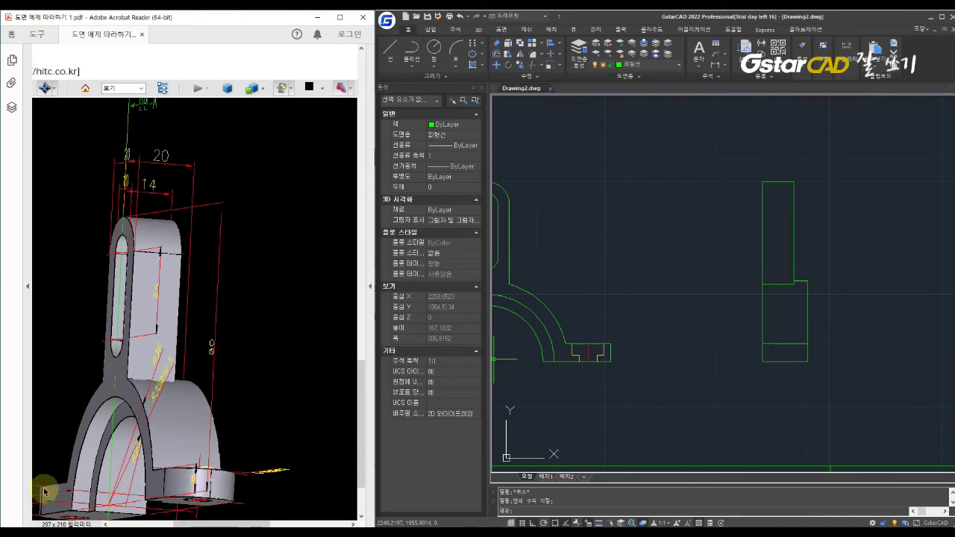
Step: Rotate the PDF's 3D bracket model to another angle and return to the drawing
mouse_move(223, 275)
left_mouse_down()
mouse_move(235, 251)
mouse_move(207, 298)
mouse_move(231, 294)
mouse_move(264, 259)
left_mouse_up()
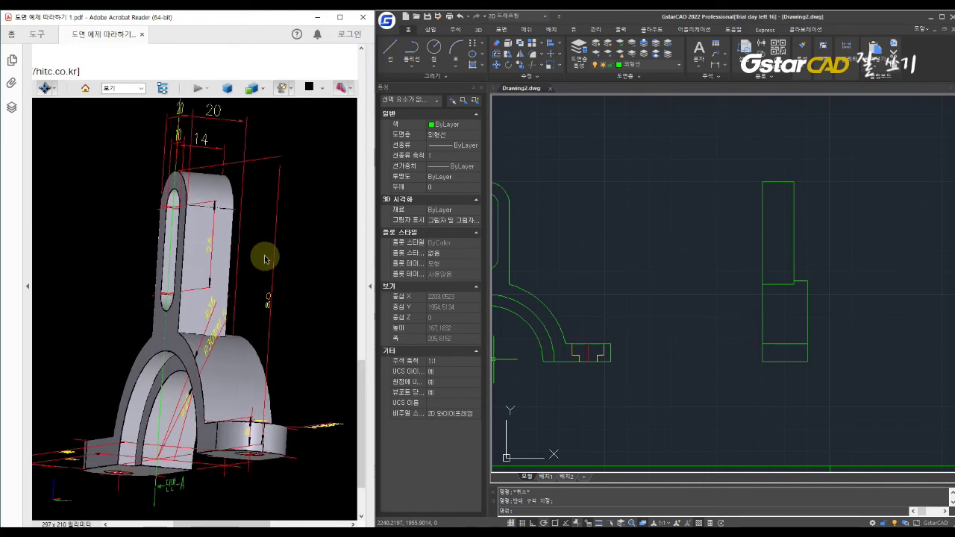
left_click(643, 371)
left_click_drag(642, 370, 665, 376)
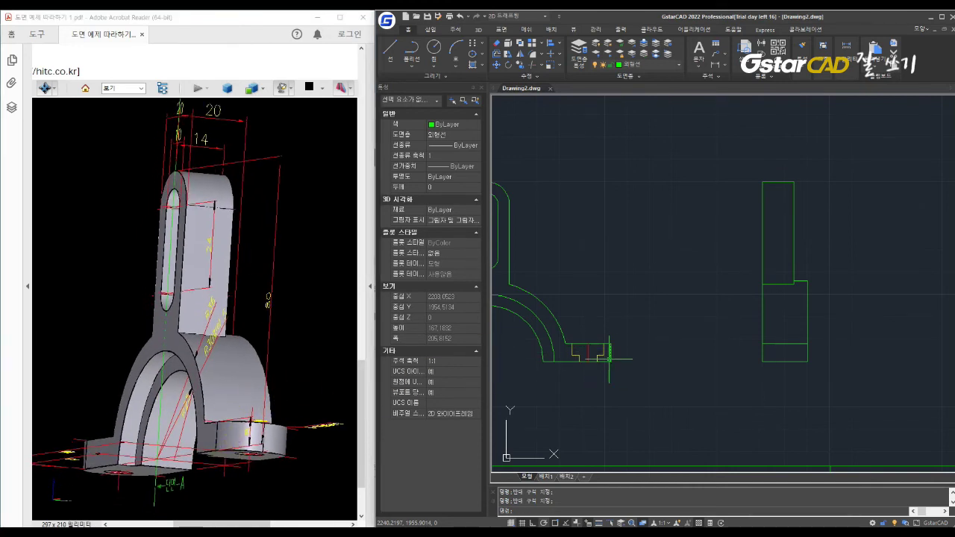
key("Escape")
Step: Offset the lower side-view block's left edge 10 inward
type("o")
key("Return")
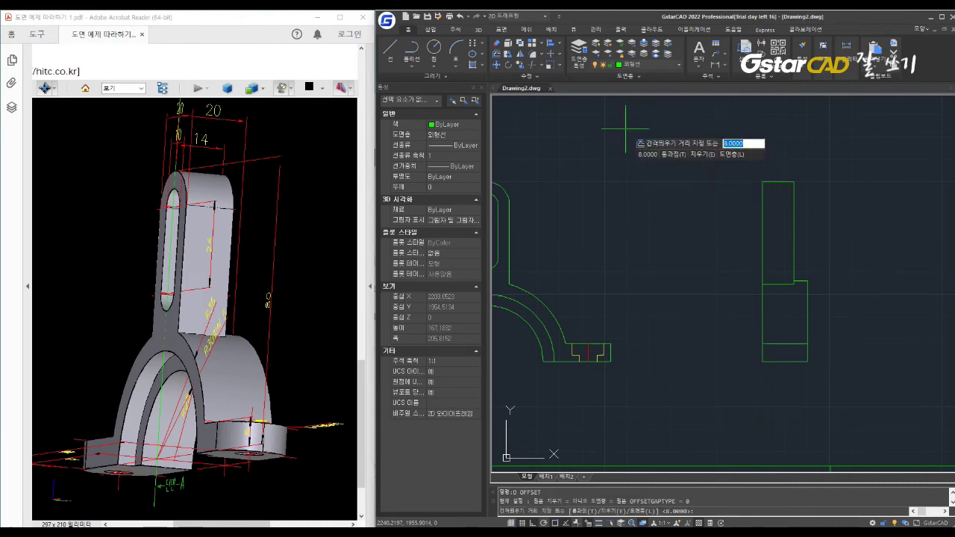
key("Escape")
type("o")
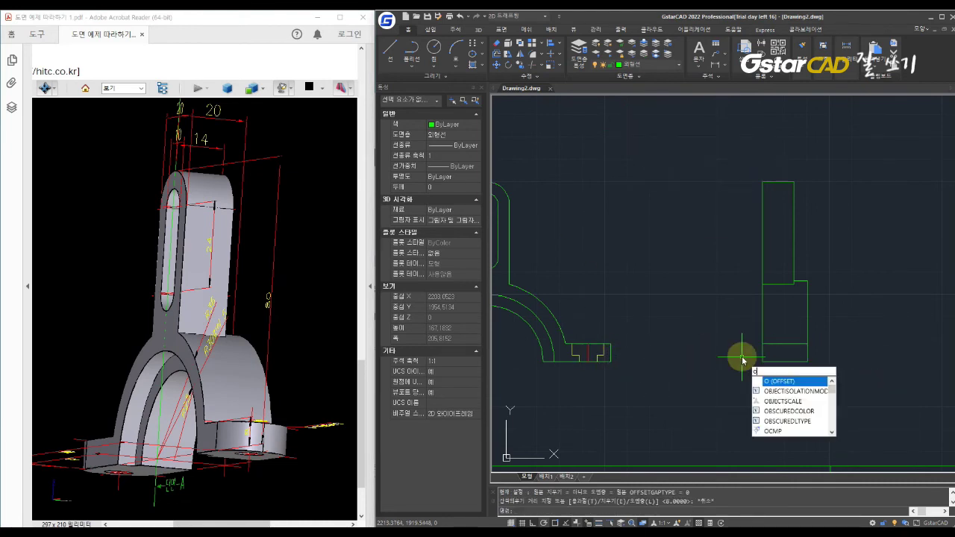
key("Return")
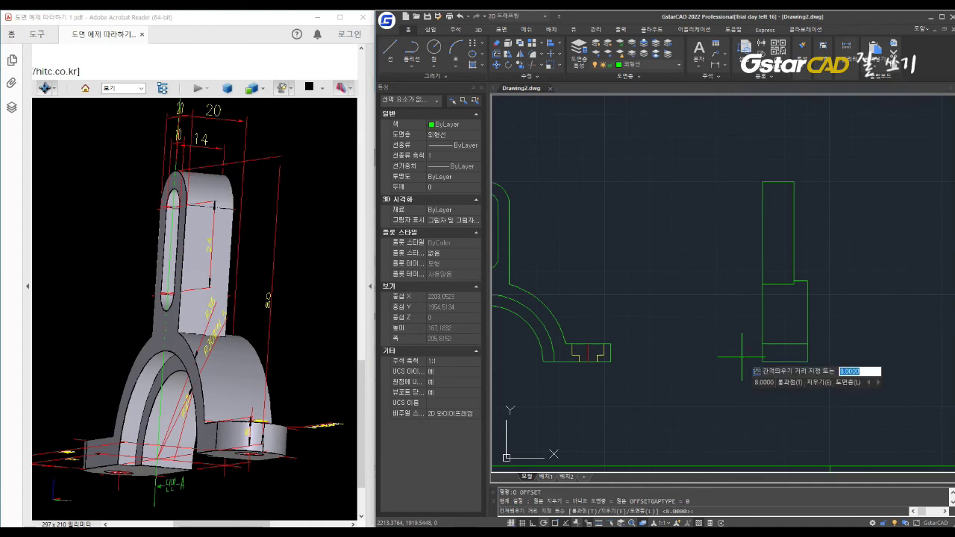
type("10")
key("Return")
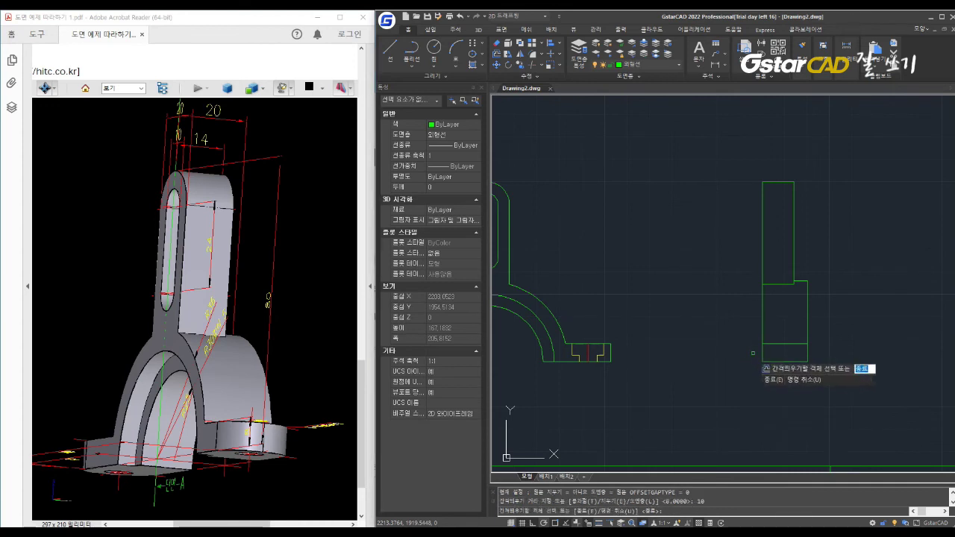
left_click(764, 350)
left_click(780, 347)
type("tr")
key("Return")
key("Return")
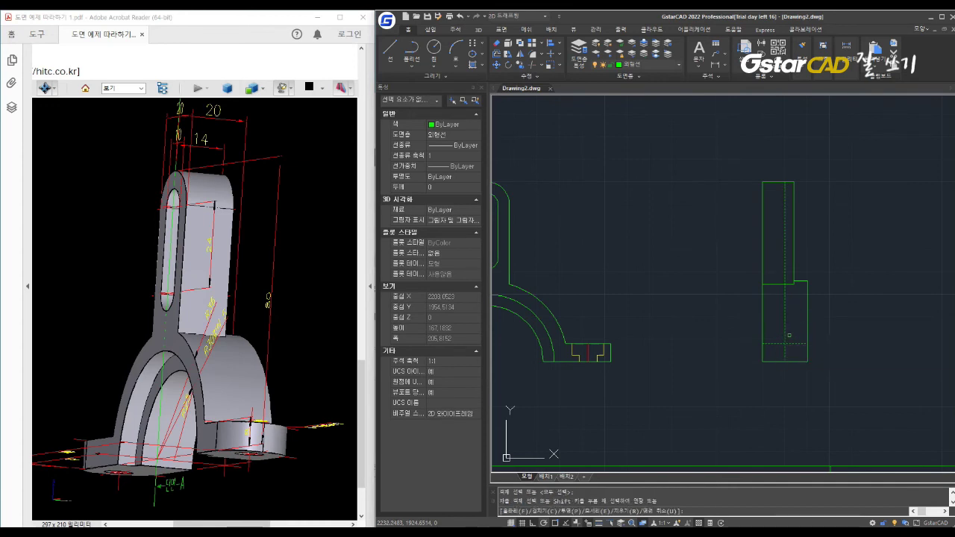
key("Escape")
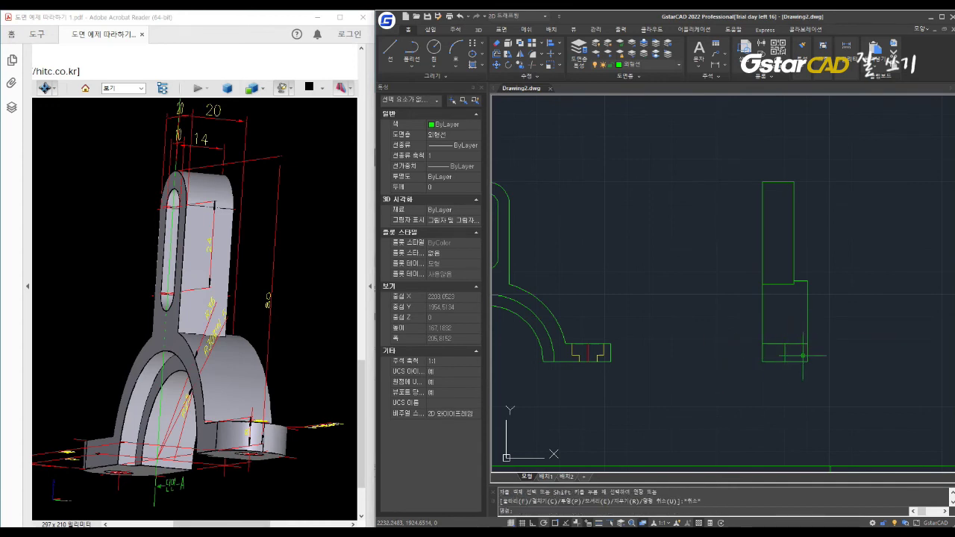
Step: Move the short inner line onto the red 중심선 layer
left_click(799, 355)
left_click(772, 332)
left_click(810, 369)
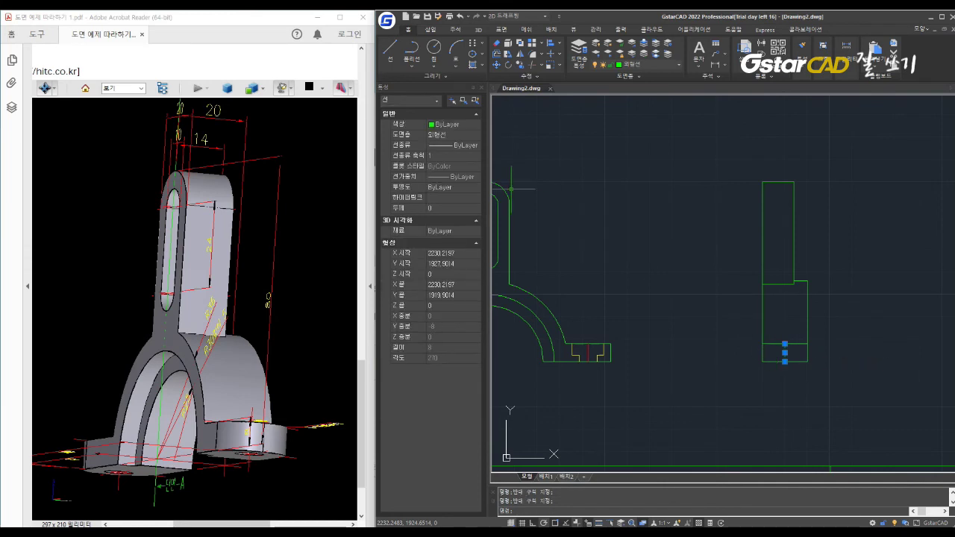
left_click(470, 136)
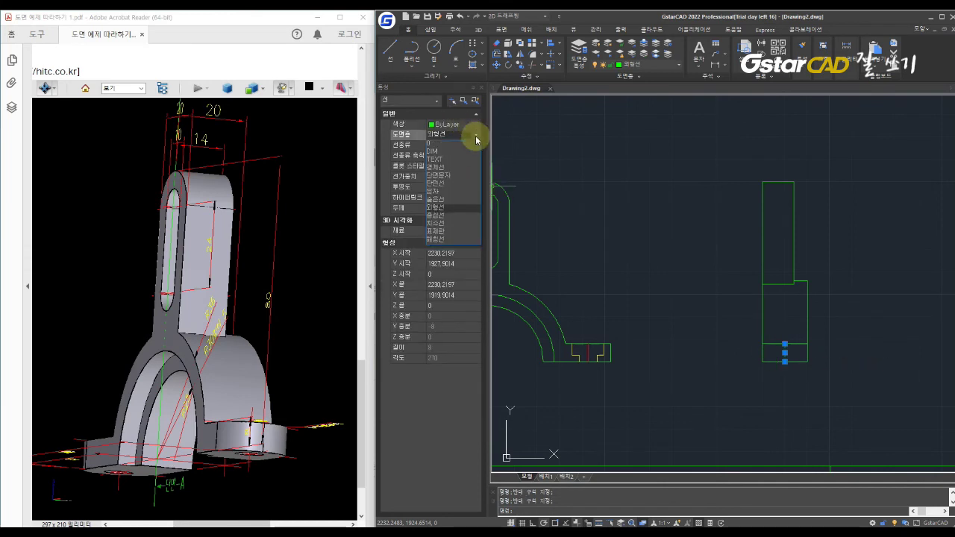
left_click(447, 216)
key("Escape")
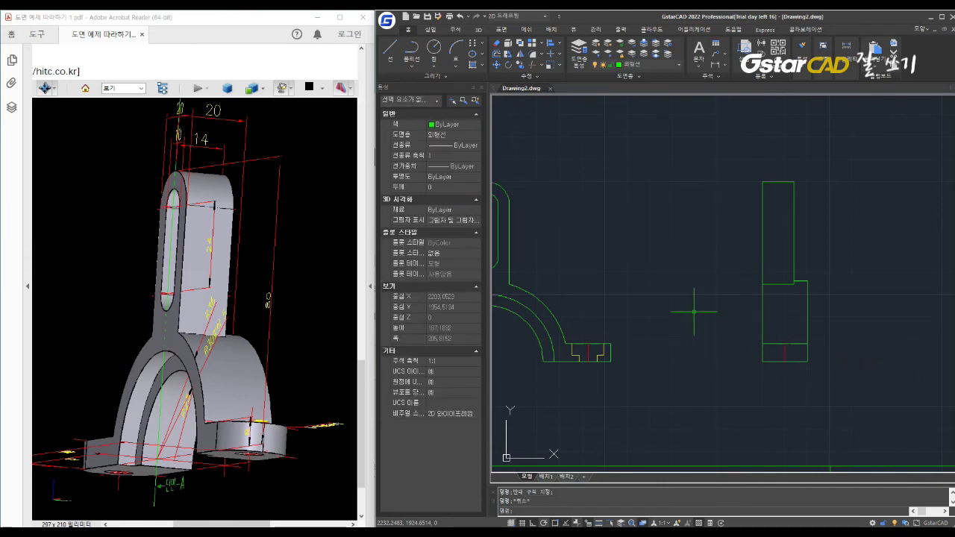
Step: Select the notch lines at the front view's base
left_click(605, 358)
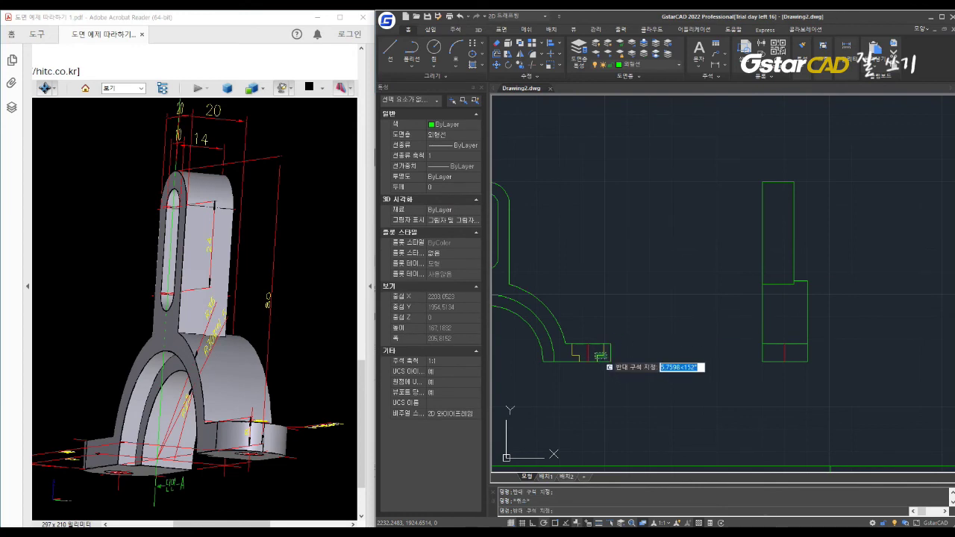
left_click(594, 342)
left_click(579, 364)
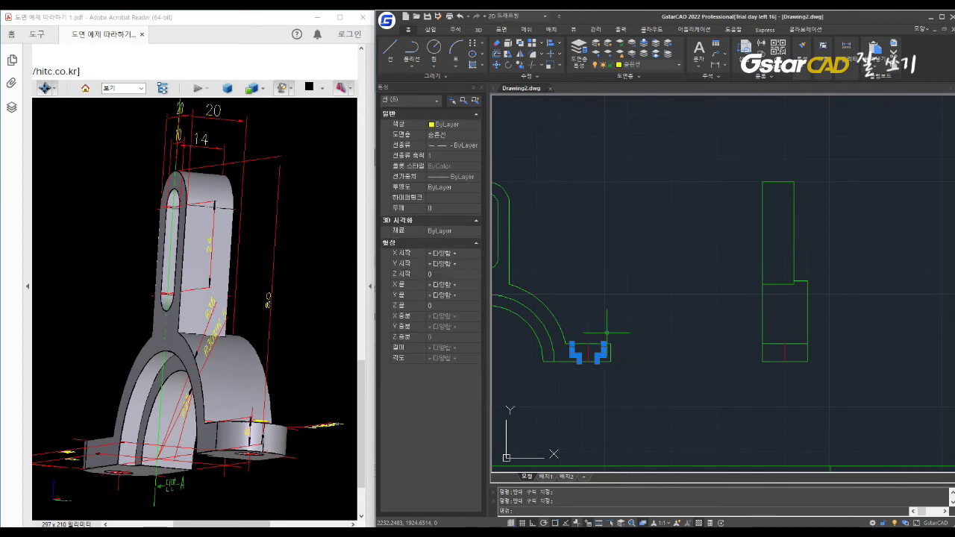
type("2co")
key("Return")
key("Escape")
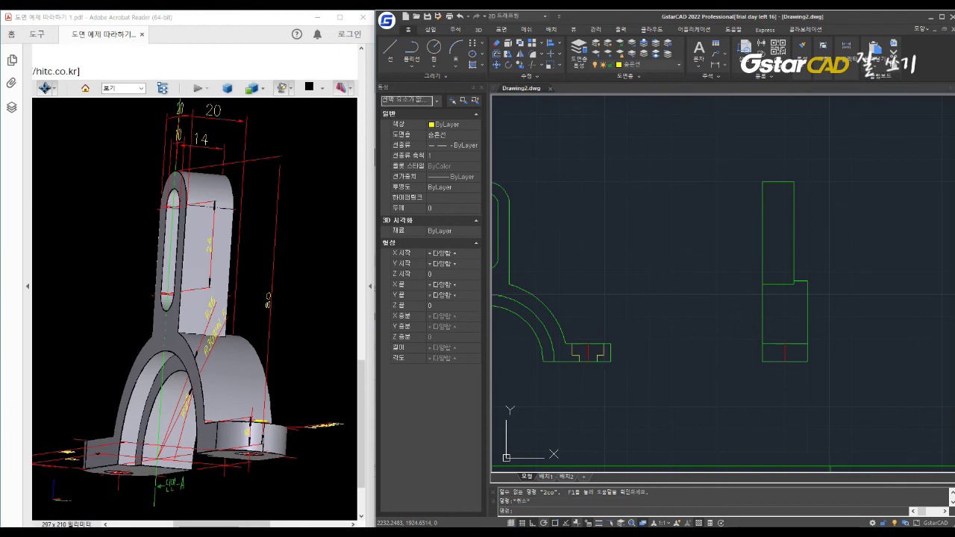
Step: Copy the notch lines into the side view's base, centred on the red axis line
type("co")
key("Return")
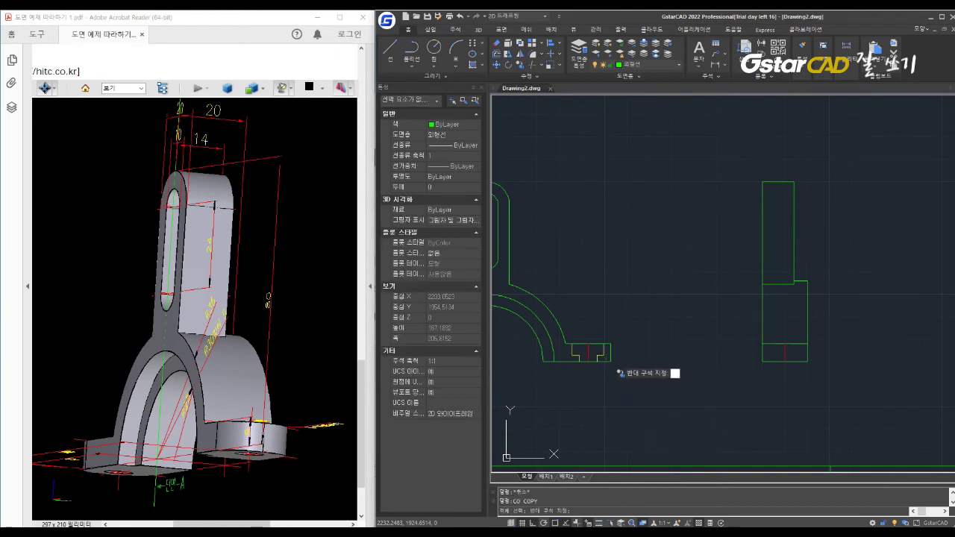
left_click(600, 355)
left_click(596, 358)
key("Return")
left_click(588, 361)
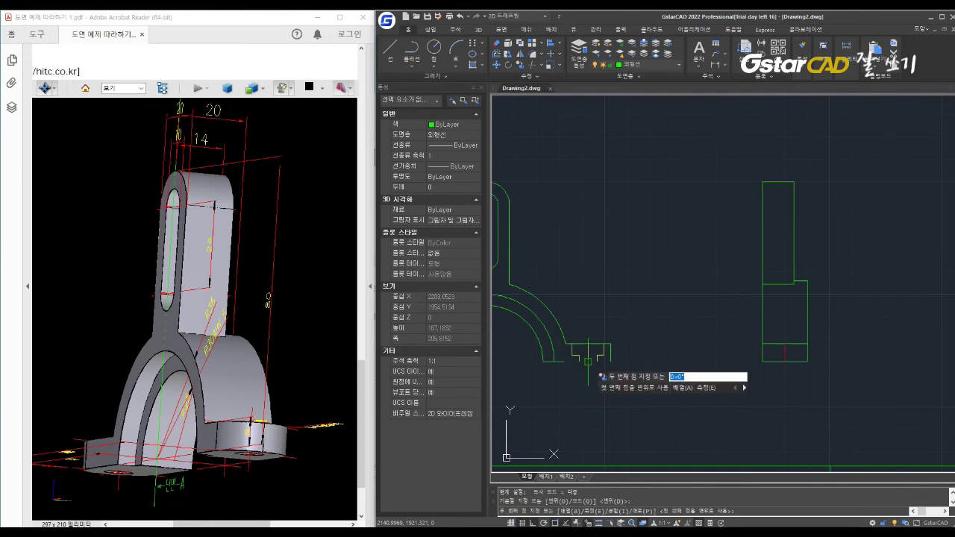
left_click(784, 361)
key("Escape")
scroll(662, 326, "down", 2)
key("Escape")
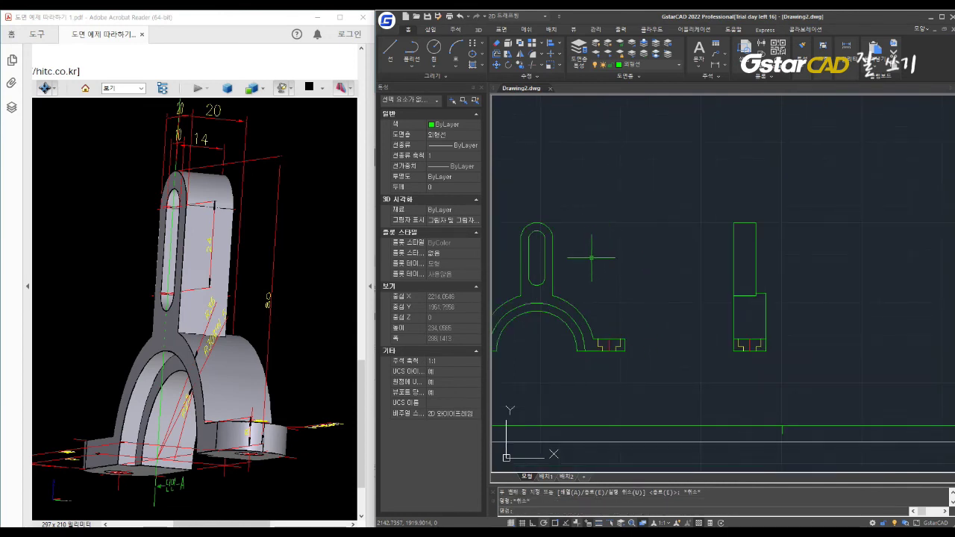
Step: Make the 숨은선 hidden-line layer current
left_click(614, 256)
type("l")
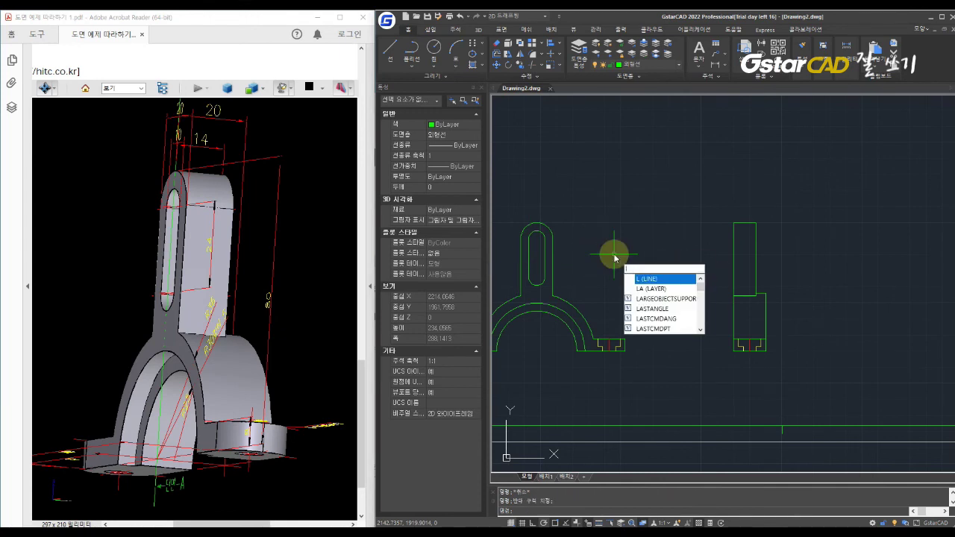
key("BackSpace")
left_click(666, 67)
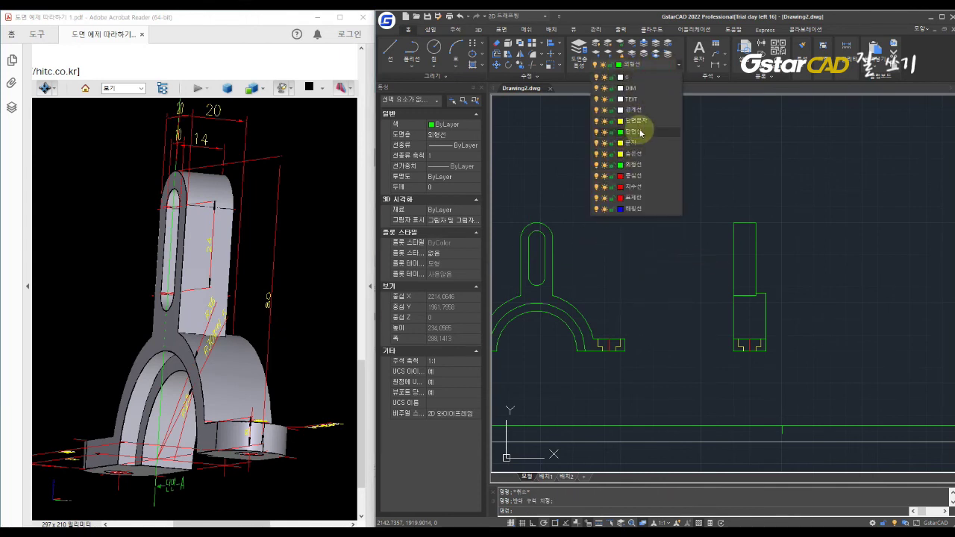
left_click(645, 155)
Step: Draw two hidden lines from the slot's top and bottom across past the right side view
type("l")
key("Return")
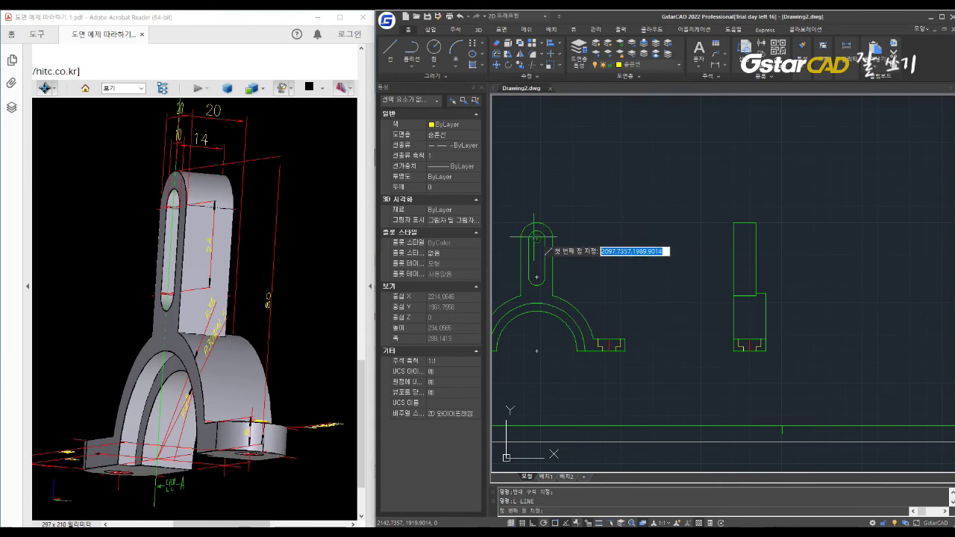
left_click(537, 231)
left_click(852, 231)
key("Escape")
key("Return")
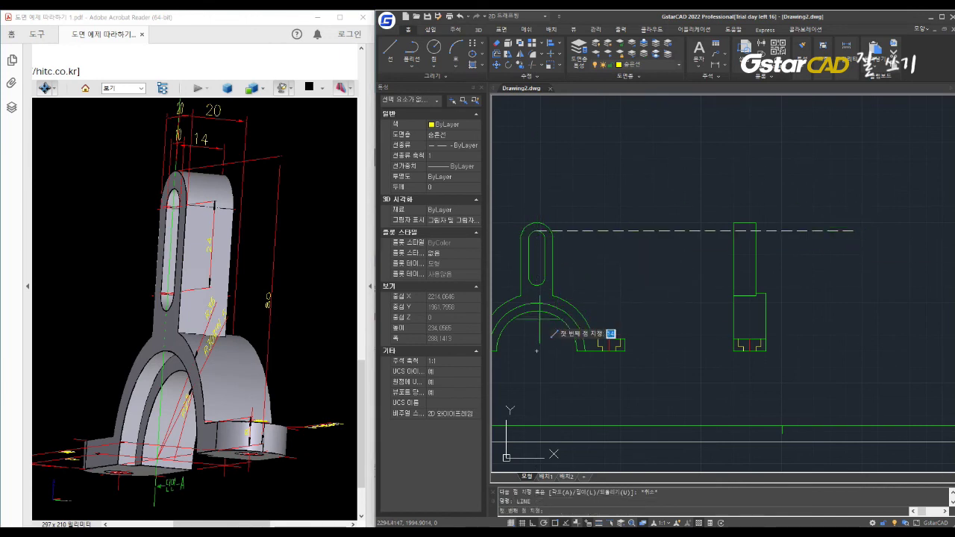
left_click(536, 285)
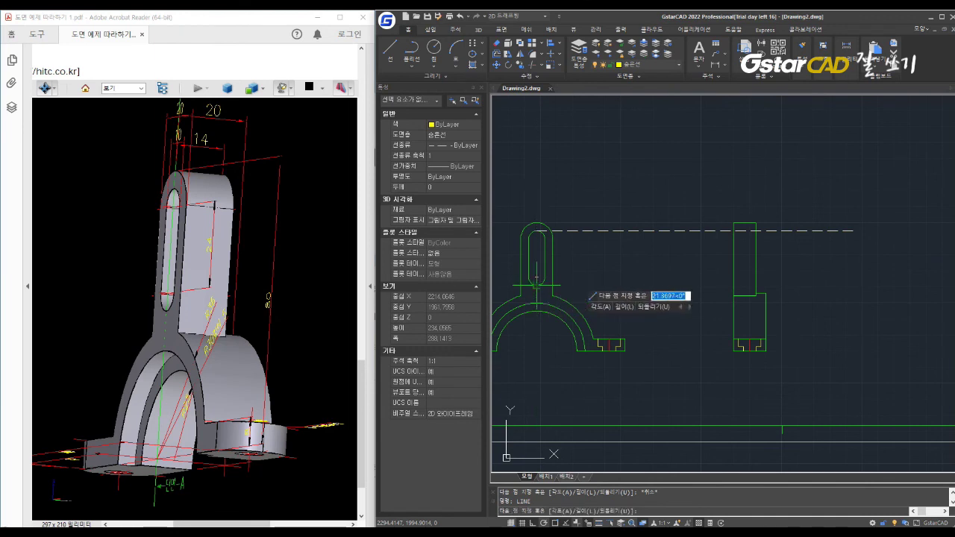
left_click(853, 285)
key("Escape")
Step: Trim the two hidden lines to the side view outline, removing pieces between views
type("tr")
key("Return")
left_click_drag(779, 309, 725, 256)
key("Return")
left_click_drag(806, 288, 778, 203)
left_click_drag(698, 292, 676, 224)
key("Escape")
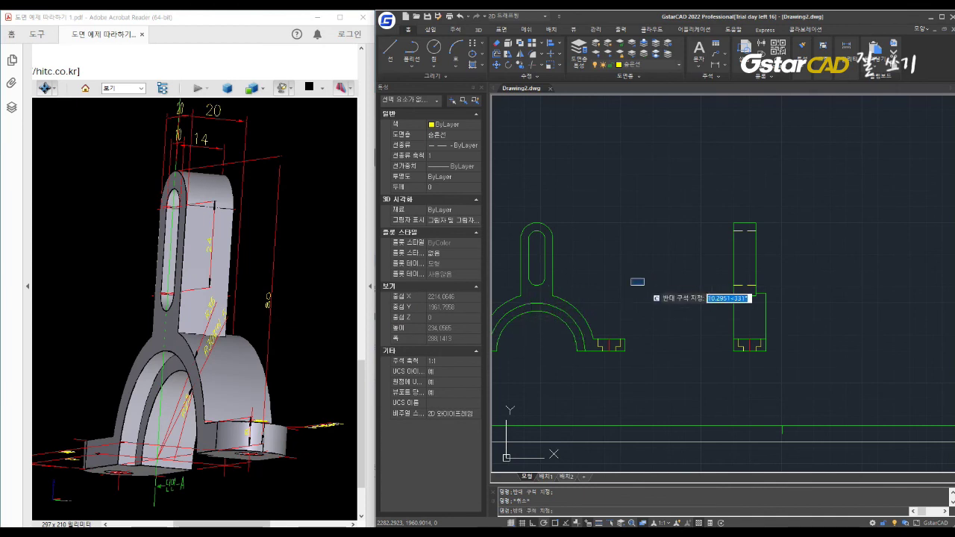
Step: Draw a horizontal line from the front view to beyond the right side view
type("l")
key("Return")
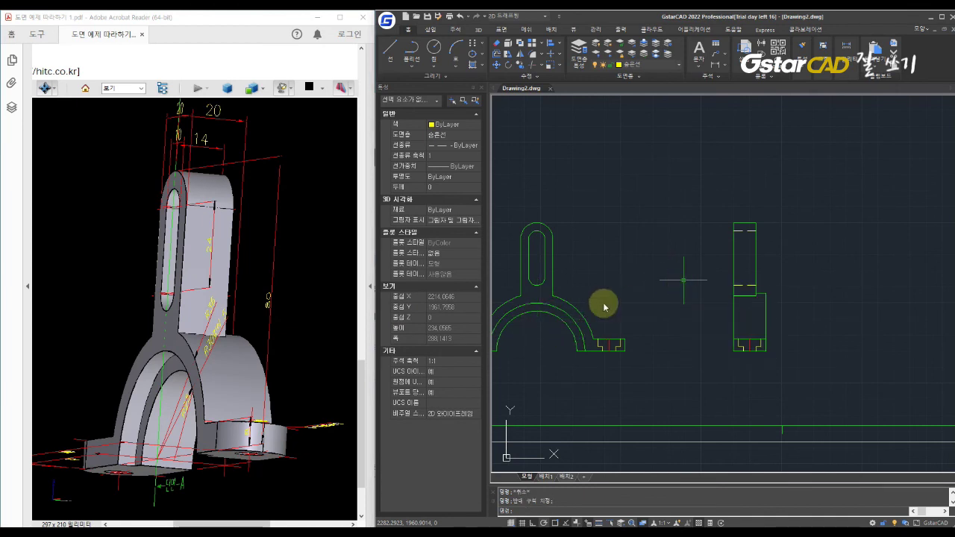
left_click(537, 303)
left_click(793, 303)
key("Escape")
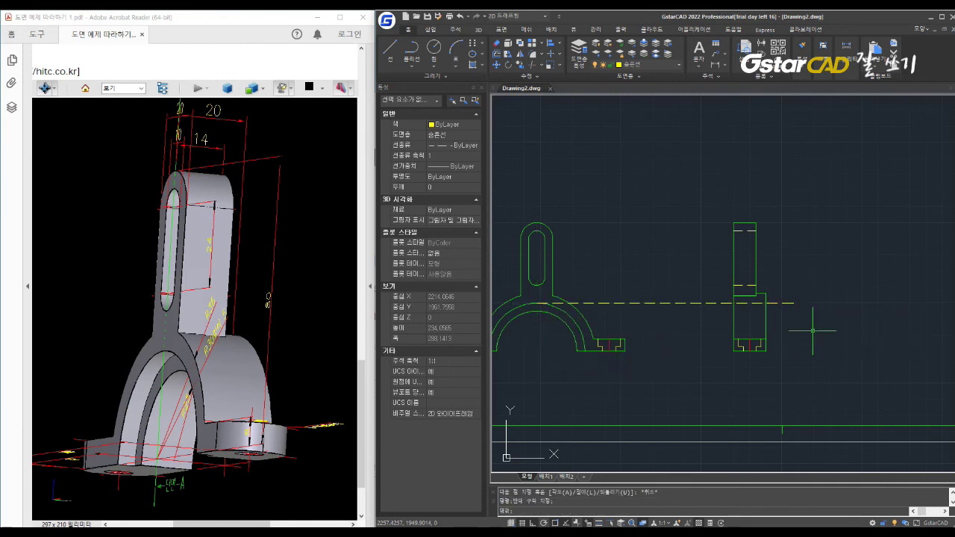
Step: Offset the right view's left edge 5 to the right
type("o")
key("Return")
type("5")
key("Return")
left_click(732, 320)
left_click(753, 317)
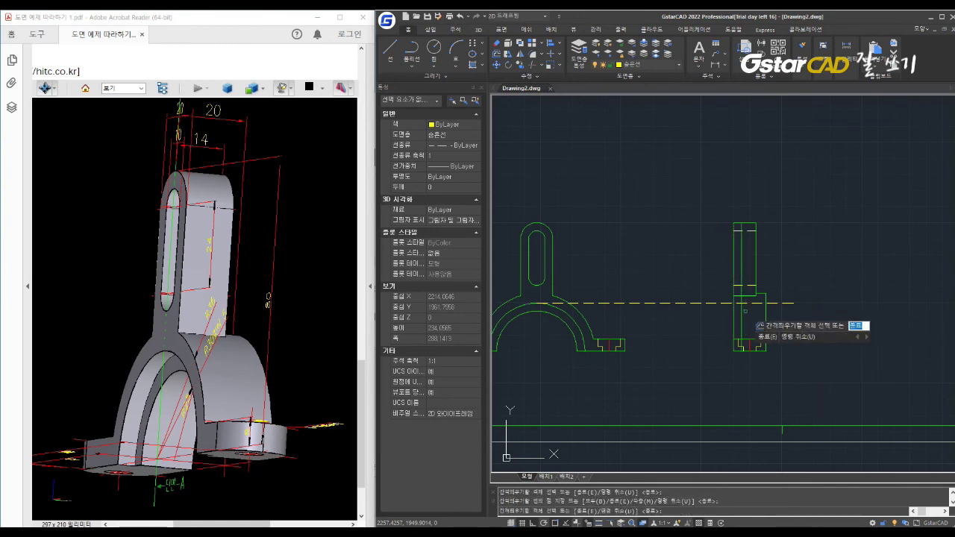
key("Escape")
Step: Trim away the excess and stray dashed line pieces
scroll(759, 314, "up", 2)
scroll(758, 314, "up", 2)
right_click(772, 330)
left_click(784, 335)
left_click(761, 330)
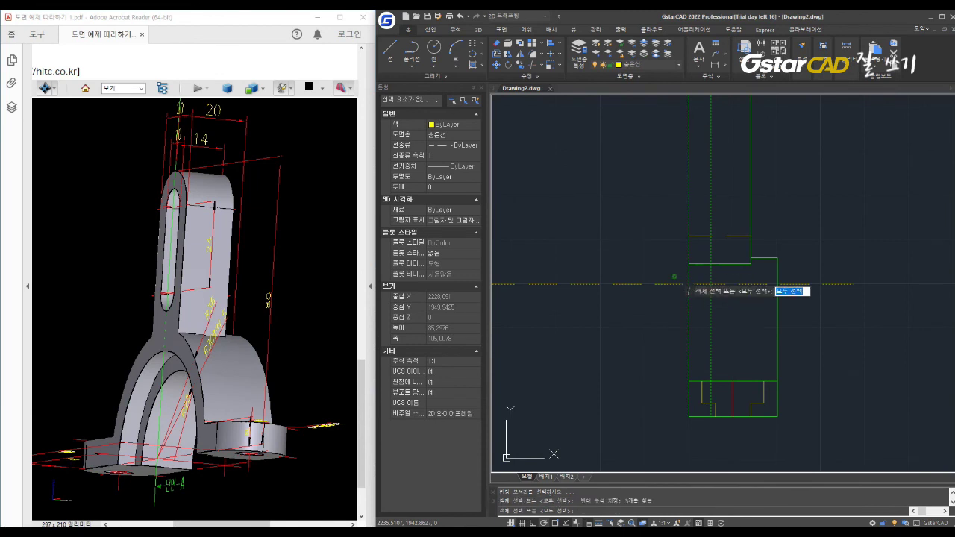
left_click(733, 296)
left_click(713, 278)
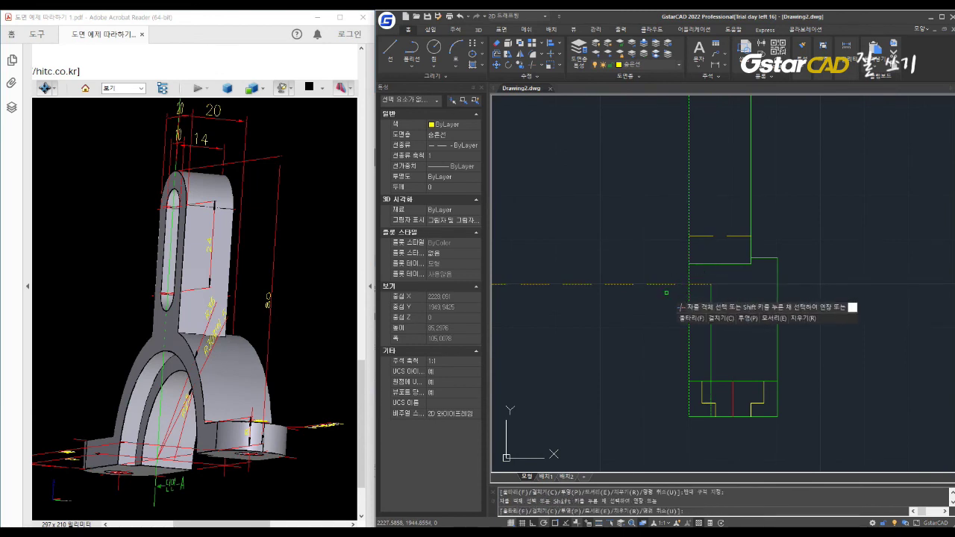
key("Escape")
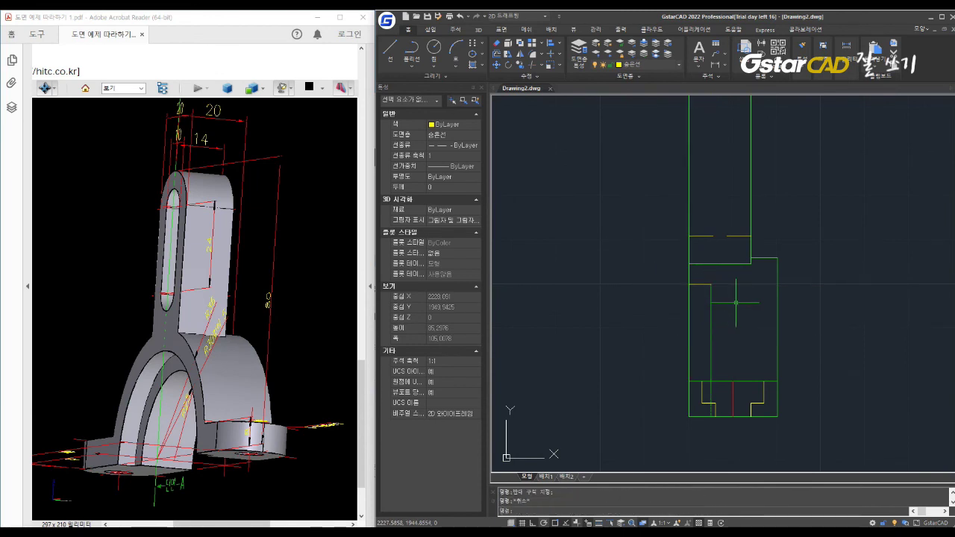
Step: Match the inner vertical line to a dashed hidden line's properties using MATCHPROP
type("ma")
key("Return")
left_click(701, 285)
left_click(710, 306)
key("Escape")
scroll(740, 316, "down", 2)
scroll(614, 314, "down", 2)
mouse_move(614, 313)
middle_mouse_down()
mouse_move(703, 309)
mouse_move(681, 298)
middle_mouse_up()
Step: Draw a lower hidden line from the front view and trim it at the side view
type("l")
key("Return")
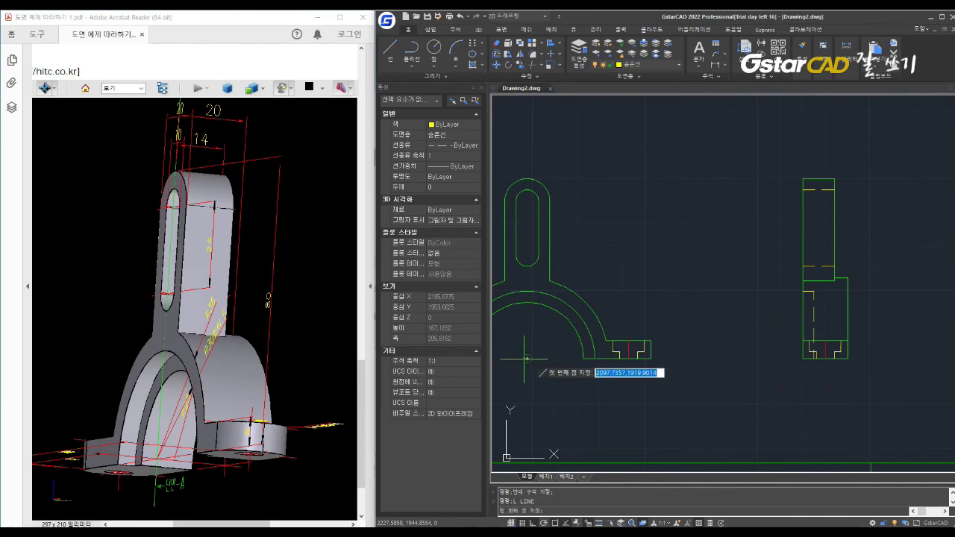
left_click(522, 303)
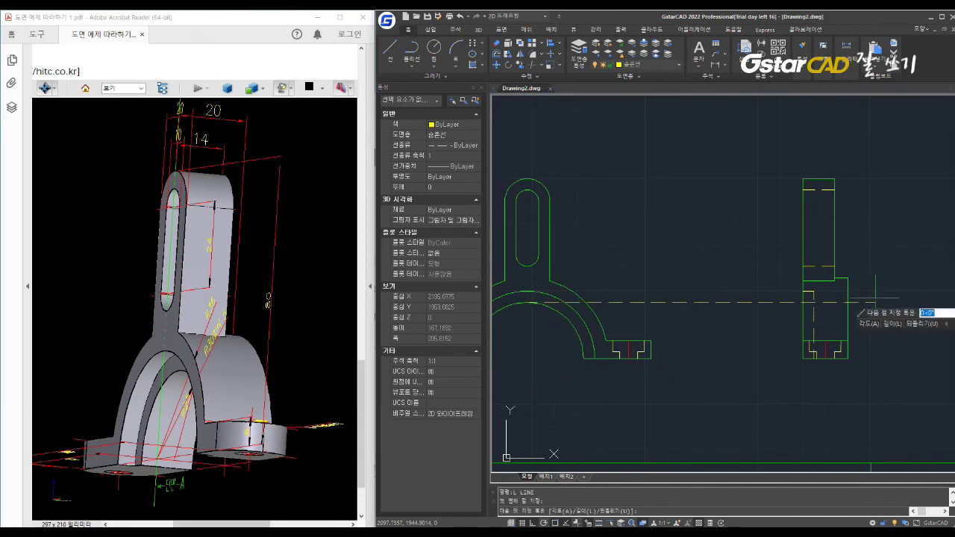
type("tr")
key("Return")
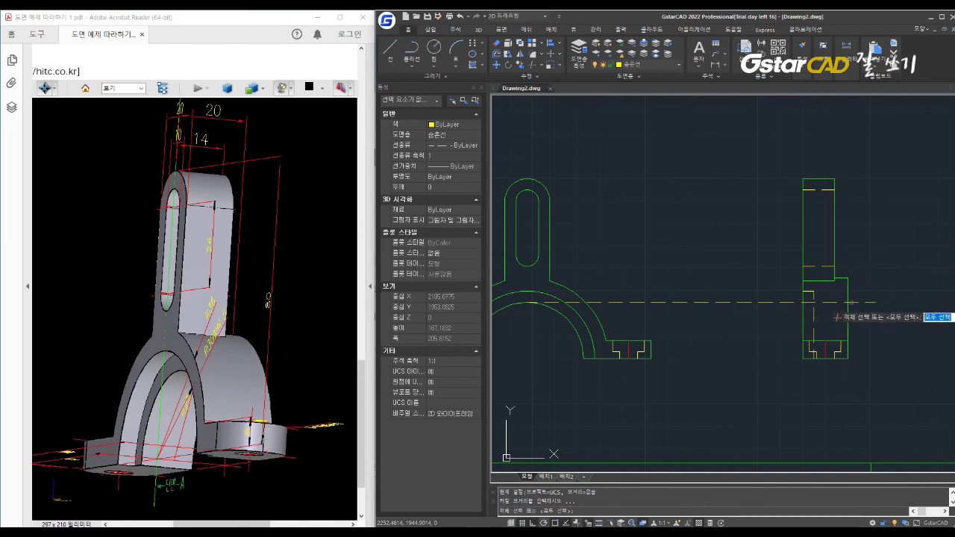
key("Return")
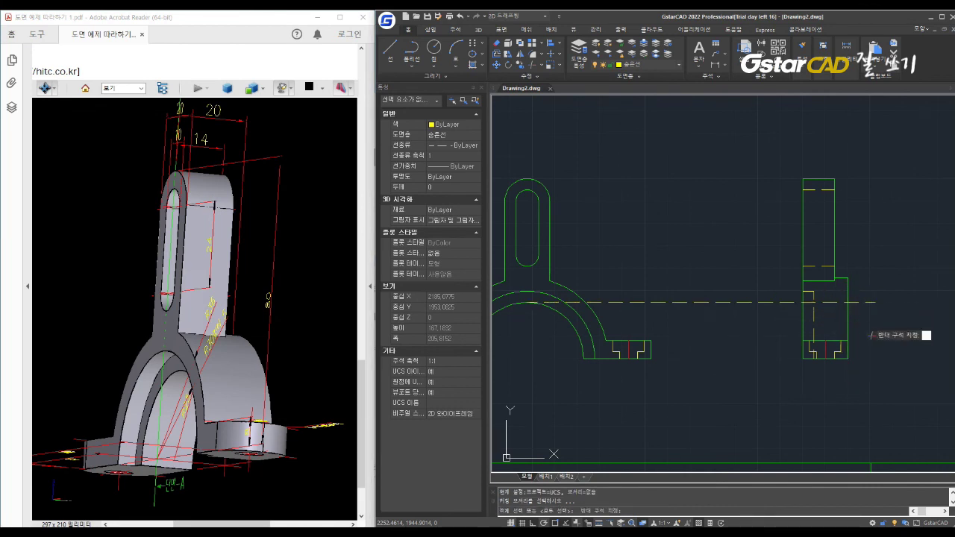
left_click(881, 315)
left_click(795, 311)
scroll(794, 311, "up", 3)
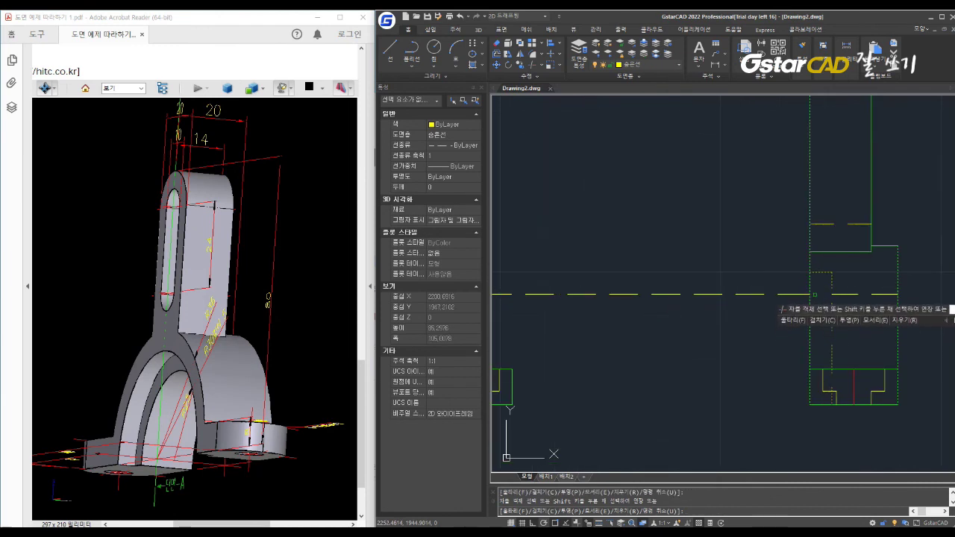
key("Escape")
Step: Erase the leftover long dashed line between the front and side views
type("e")
key("Return")
left_click(795, 294)
key("Return")
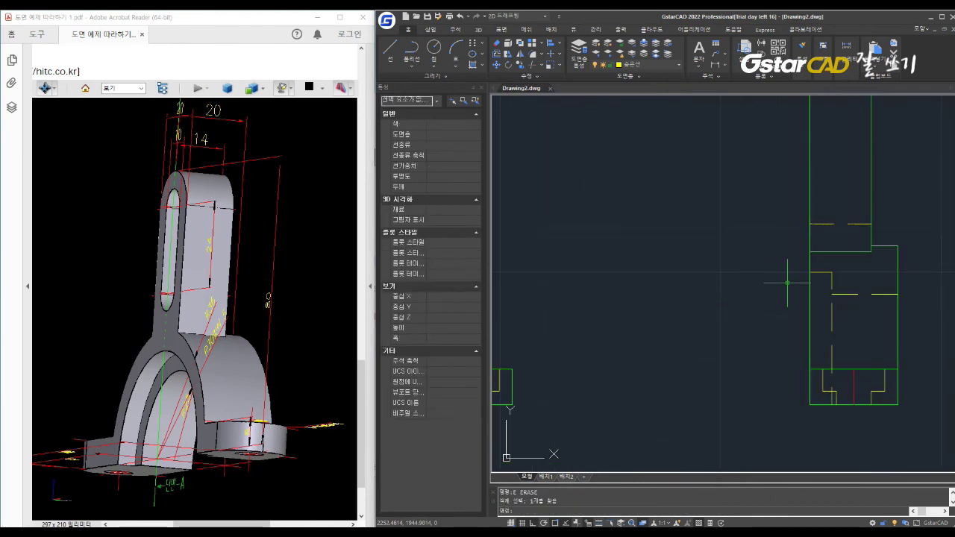
scroll(750, 292, "down", 3)
mouse_move(753, 291)
middle_mouse_down()
mouse_move(703, 308)
mouse_move(717, 289)
middle_mouse_up()
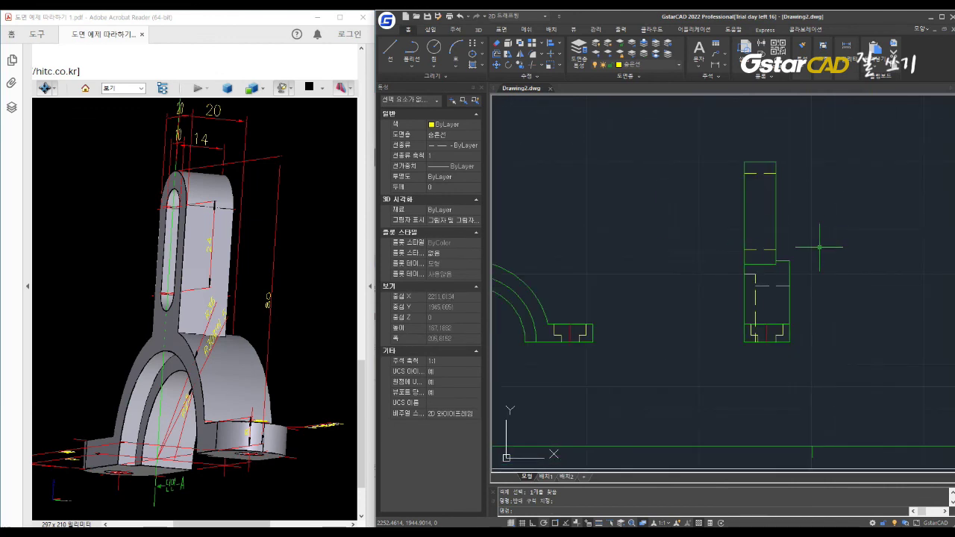